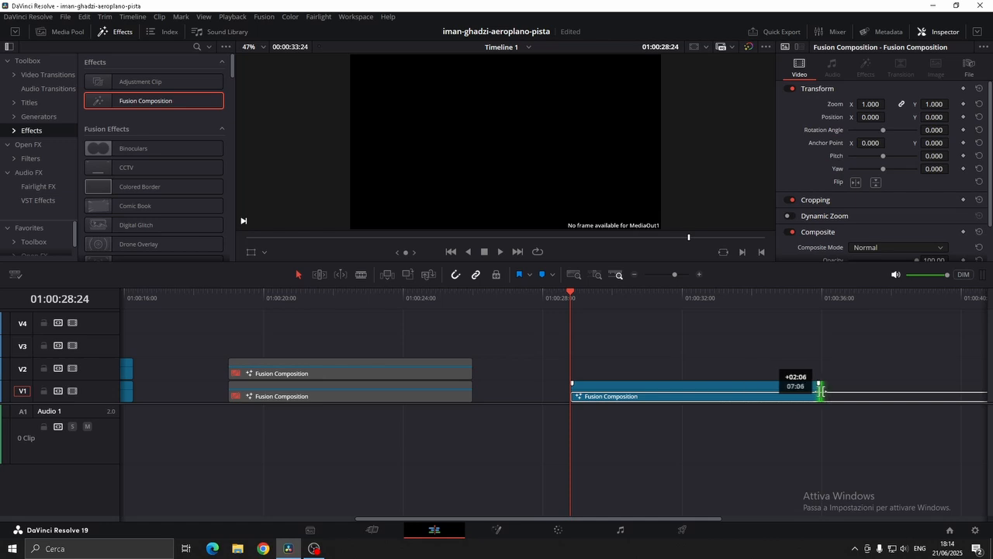
Open the V1 Fusion Composition clip for node editing and add a Background node feeding MediaOut1
right_click(675, 392)
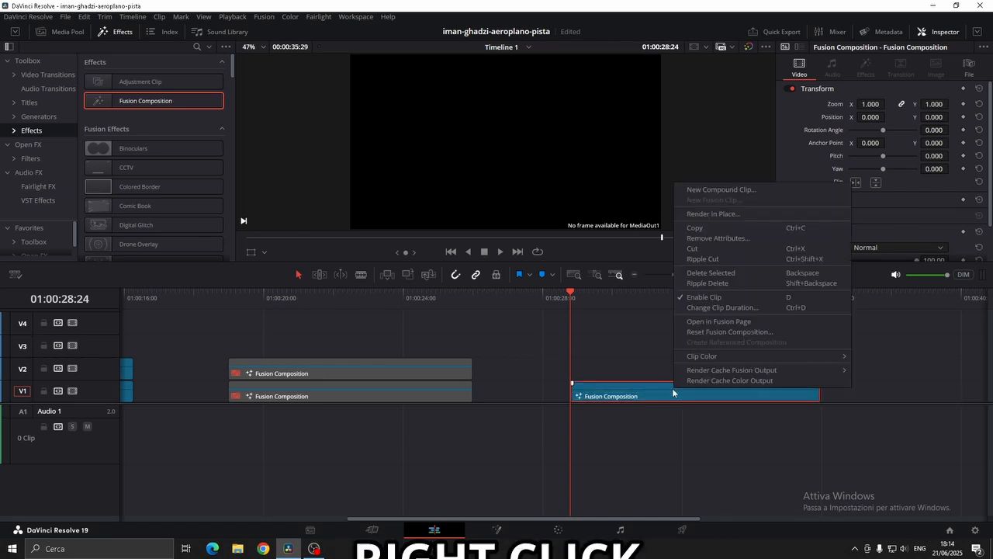
left_click(714, 322)
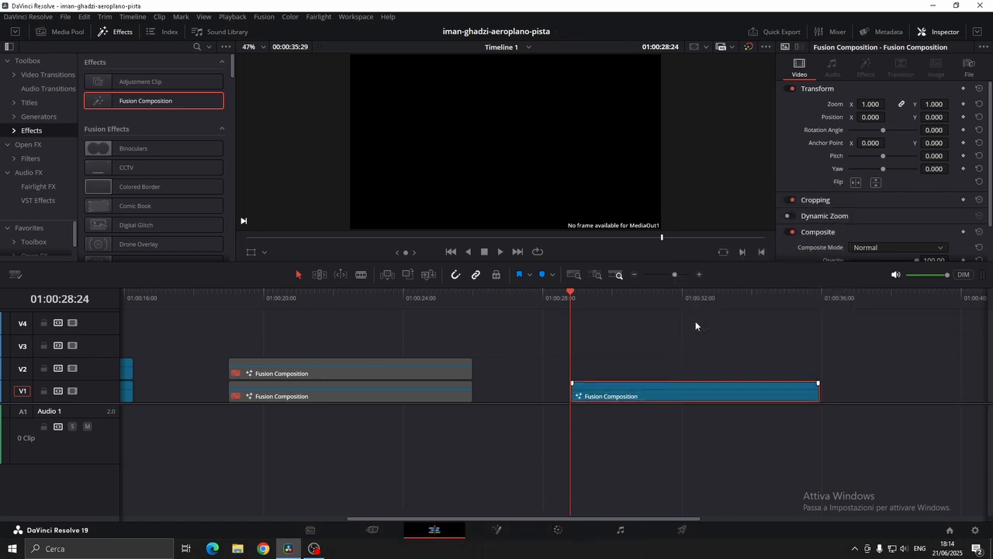
left_click_drag(93, 290, 437, 401)
left_click_drag(180, 434, 210, 420)
Set the Background1 node's type to Gradient and its gradient type to Radial
left_click(876, 158)
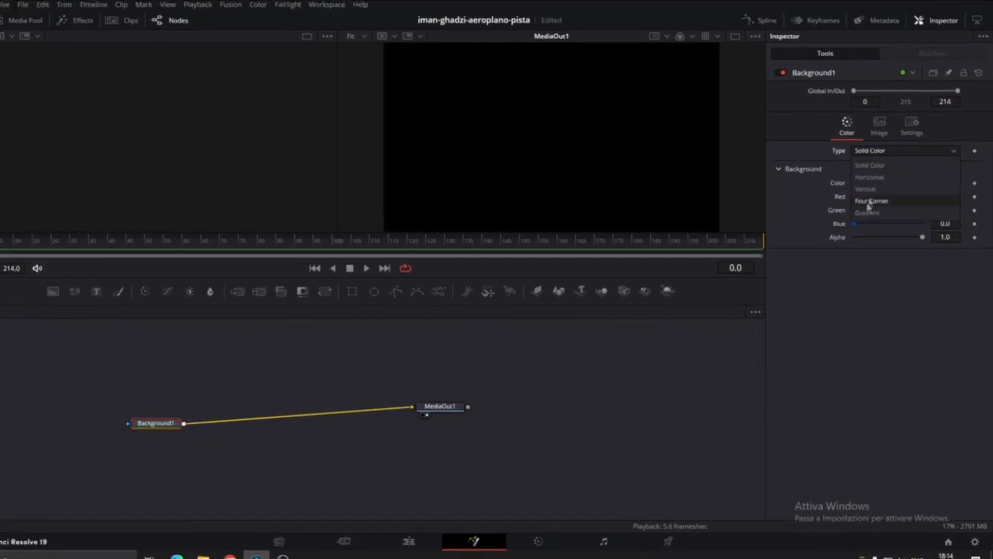
left_click(869, 204)
left_click(881, 187)
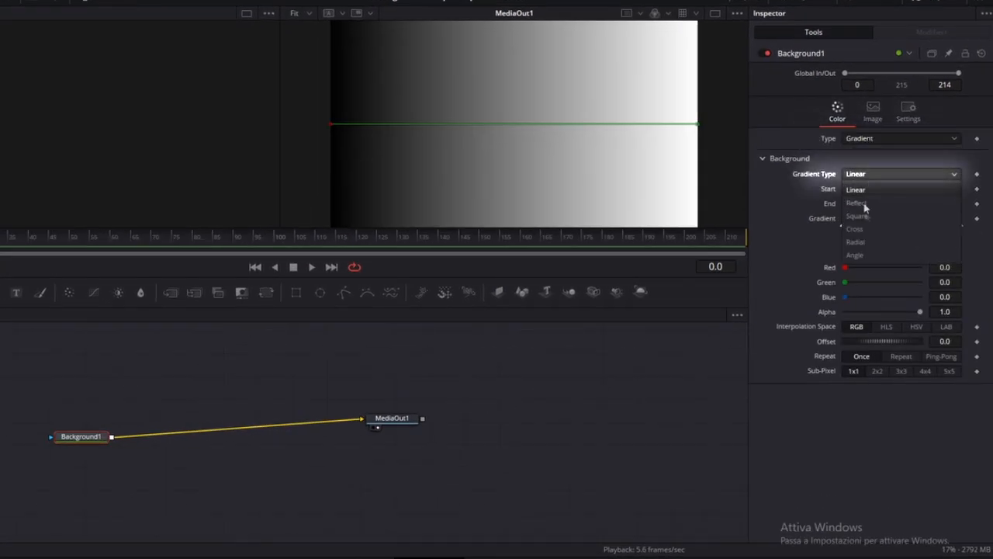
left_click(862, 241)
Set the start colour of the Background1 gradient to #2b0000
left_click(878, 252)
double_click(524, 357)
type("2")
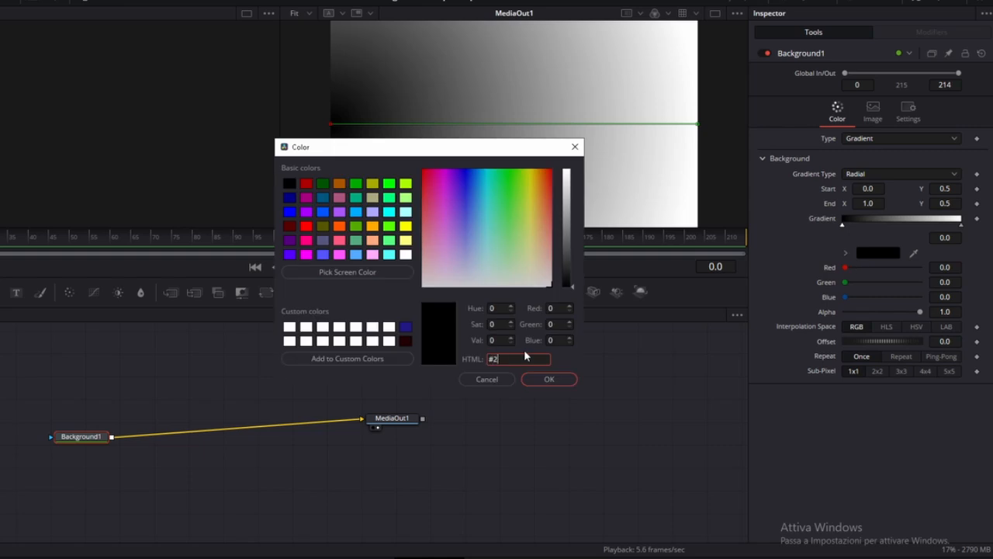
type("b0000")
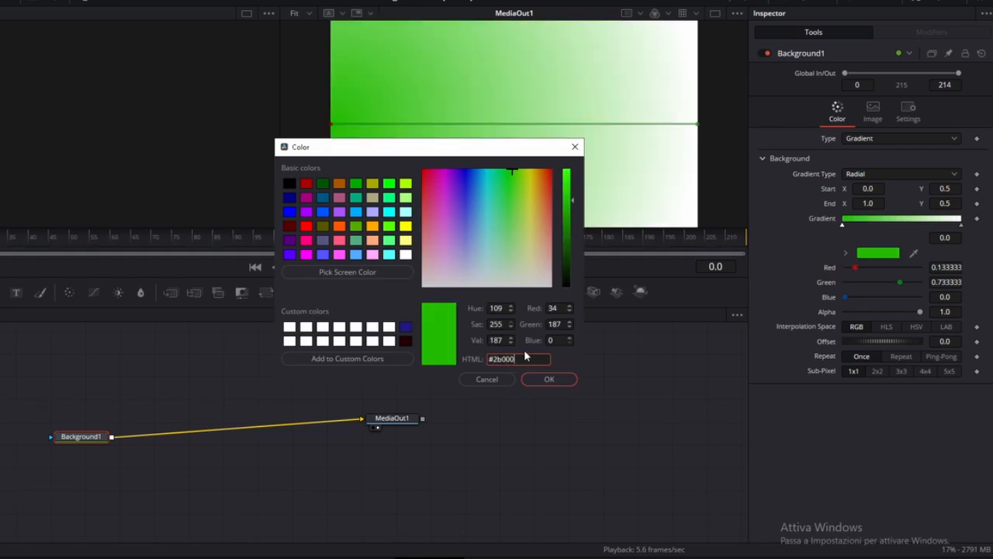
left_click(550, 381)
Set the end colour of the Background1 gradient to #120000
left_click(961, 224)
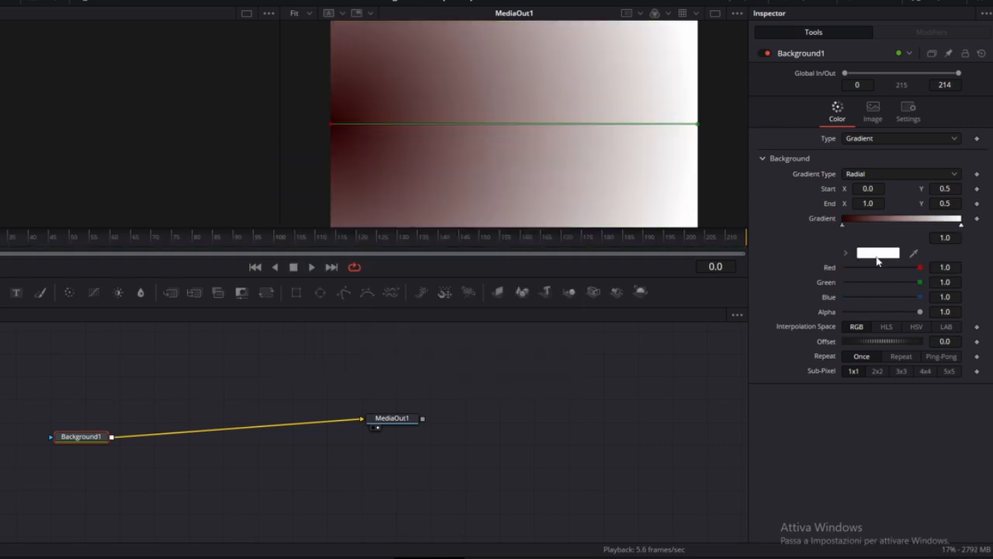
left_click(877, 256)
double_click(523, 357)
type("120000")
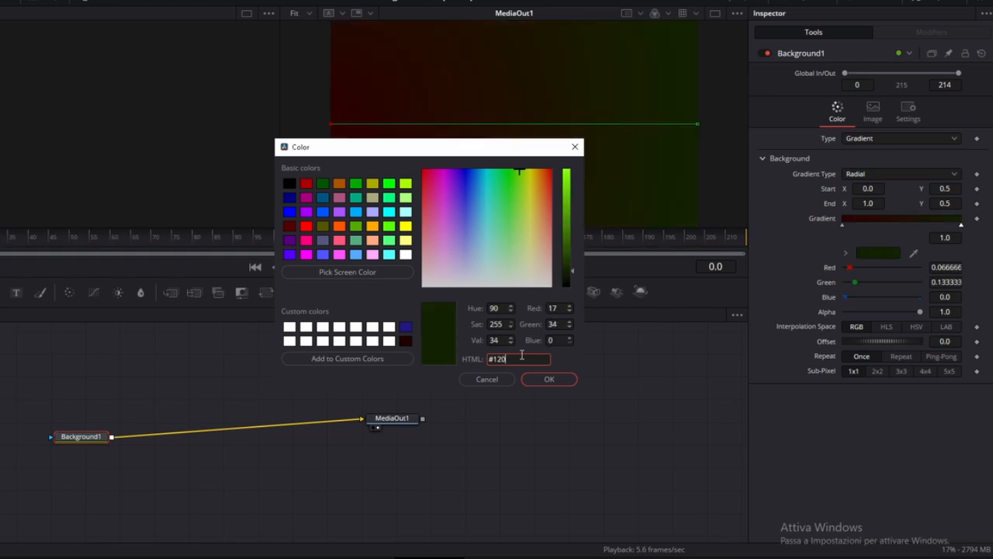
left_click(555, 384)
Centre the radial gradient by setting its Start X to 0.5
left_click(873, 188)
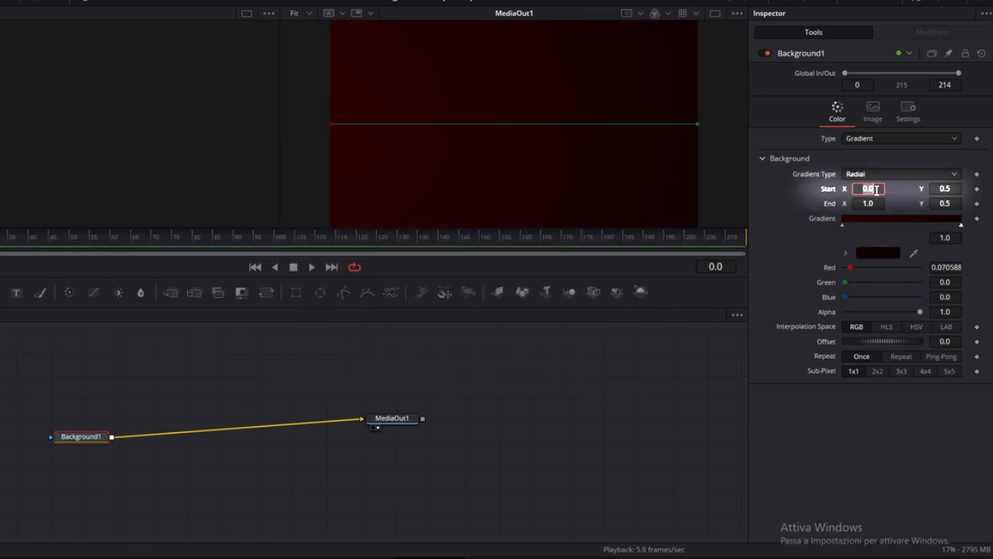
type("0.5")
key("Tab")
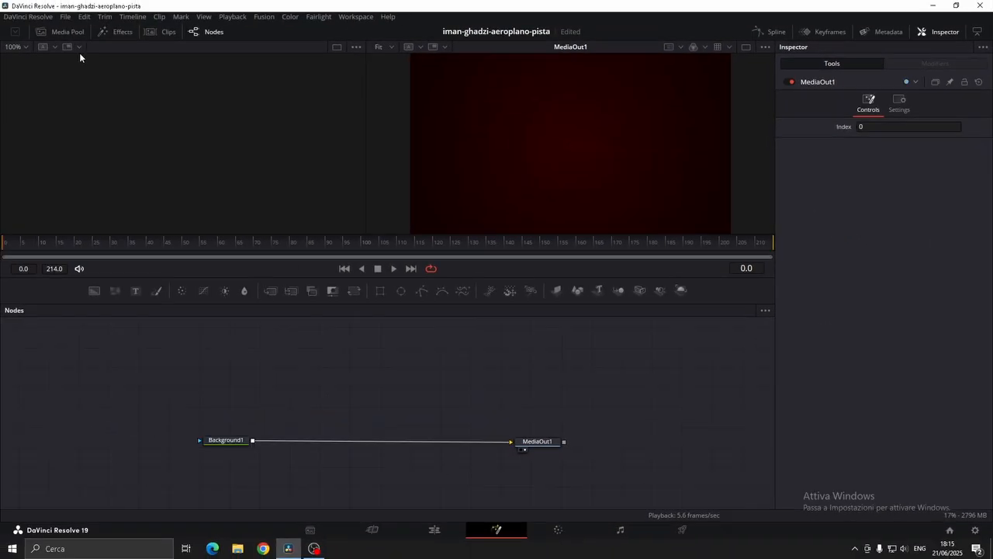
Merge nuvole-muovono-green-screen.mp4 from the 02-VIDEO bin over the Background1 node
left_click(68, 33)
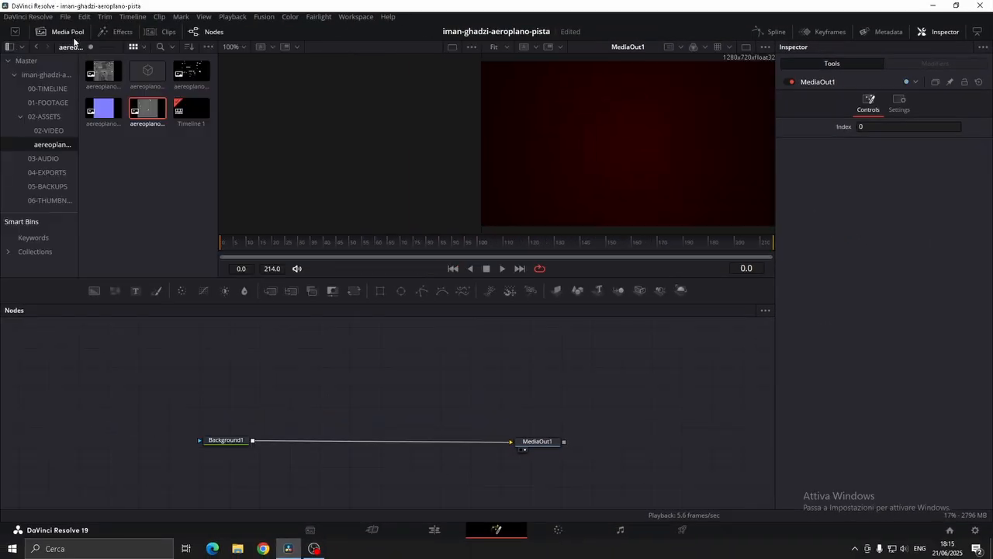
left_click(62, 130)
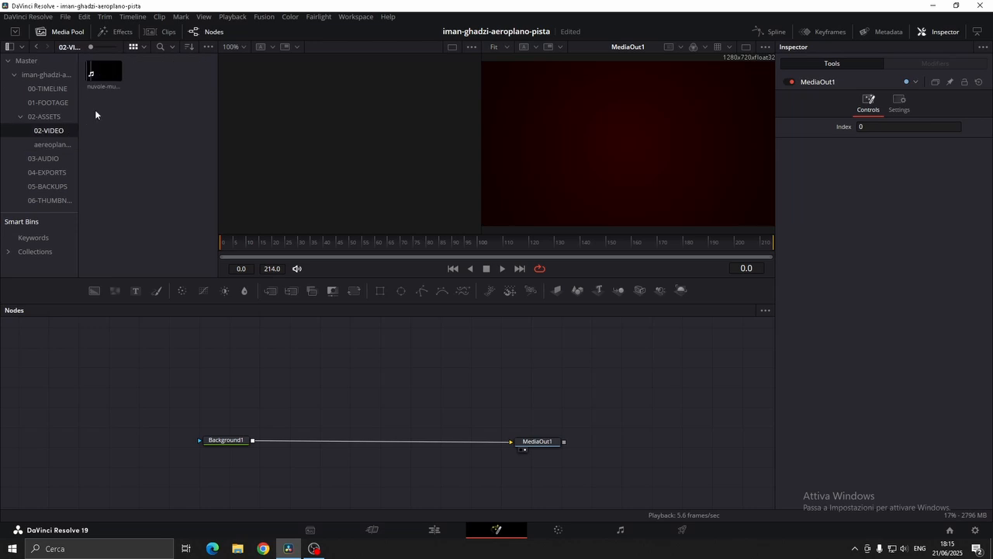
left_click_drag(106, 74, 252, 439)
left_click(80, 31)
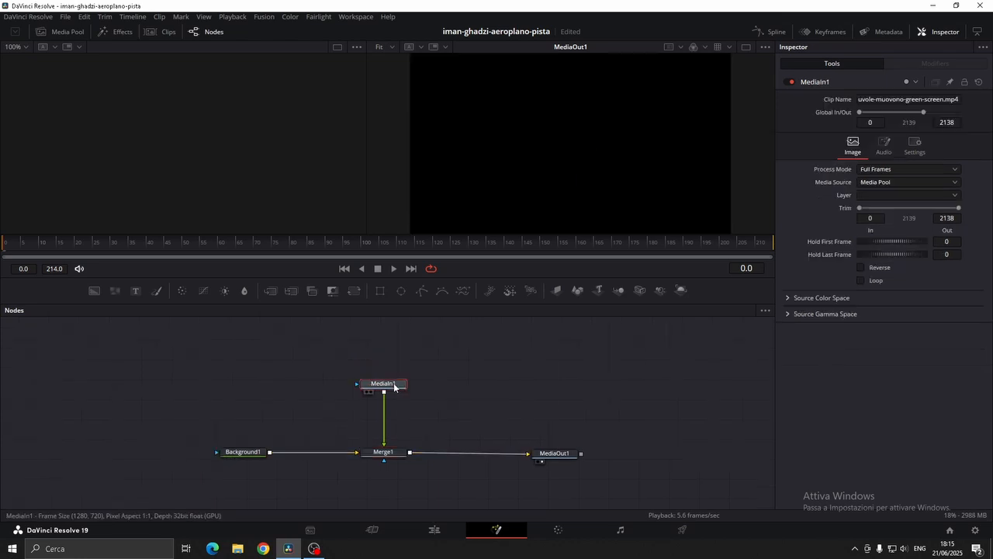
Shift the MediaIn1 cloud clip 7 frames earlier in the keyframe timeline so it starts at -7
left_click(842, 31)
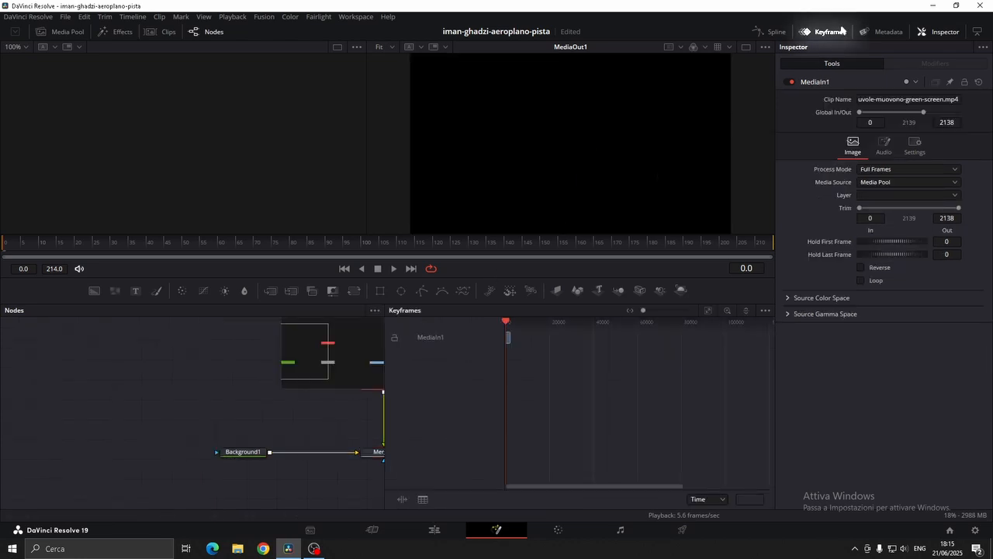
left_click(709, 311)
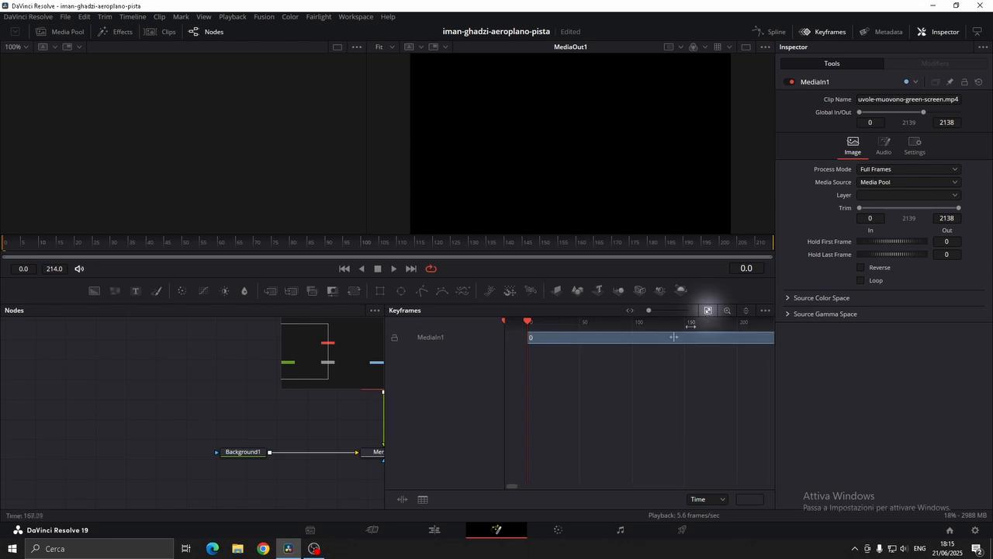
left_click_drag(638, 336, 634, 338)
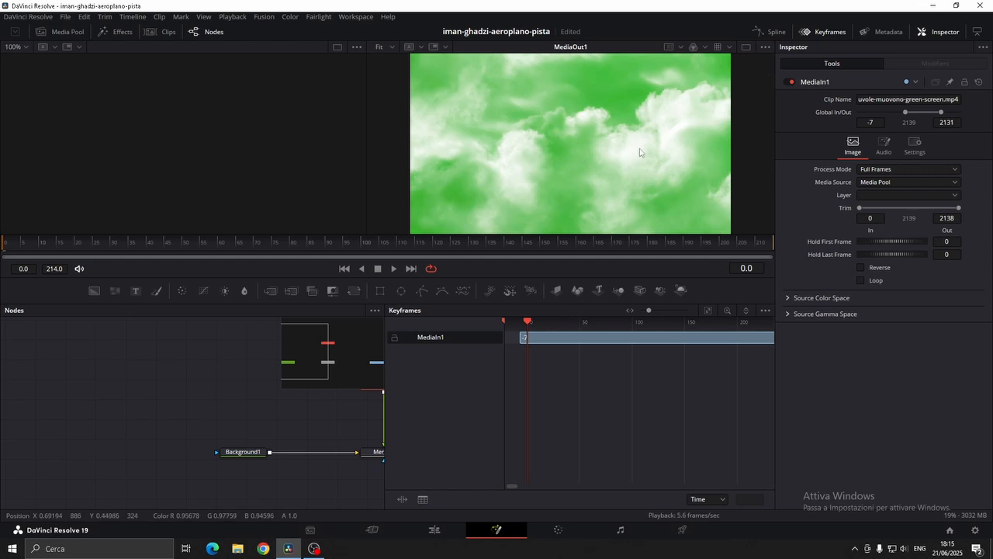
left_click(829, 32)
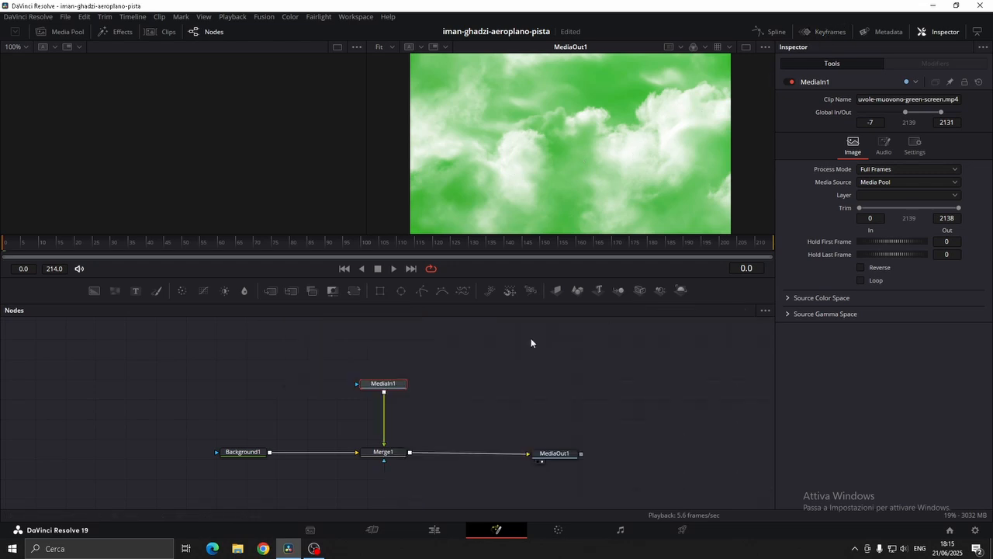
Add a Delta Keyer after MediaIn1 and sample the green of the cloud footage as its background colour
key("shift+space")
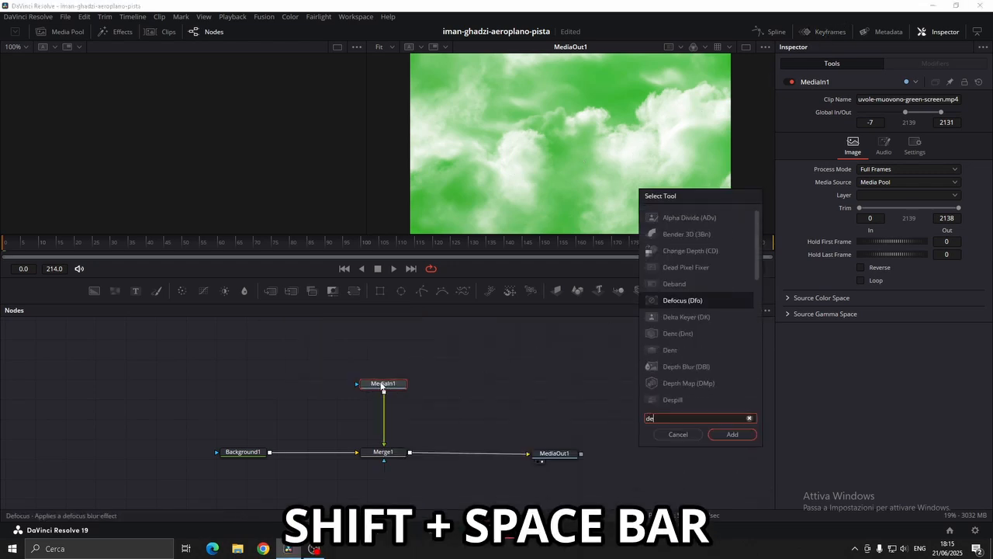
type("delta")
left_click(730, 434)
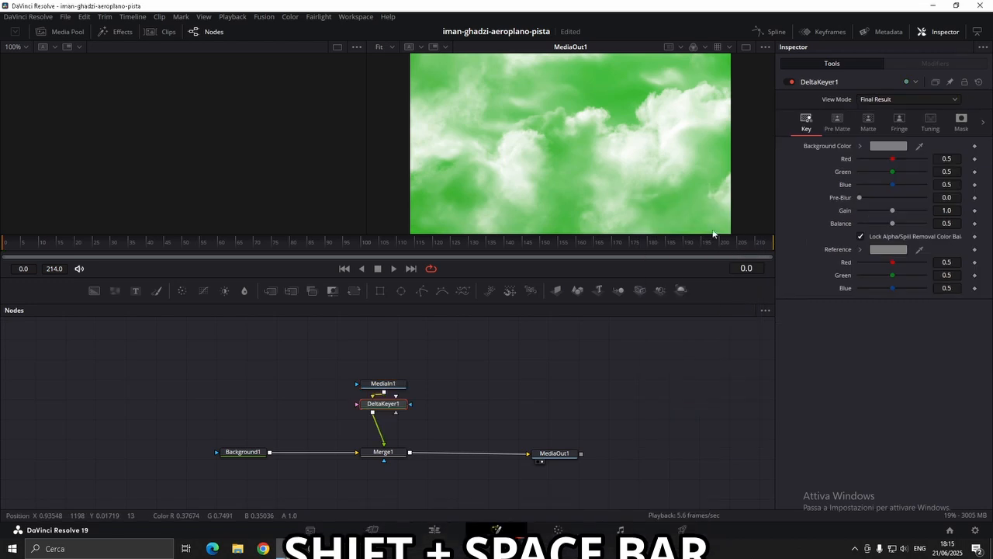
left_click_drag(919, 145, 610, 87)
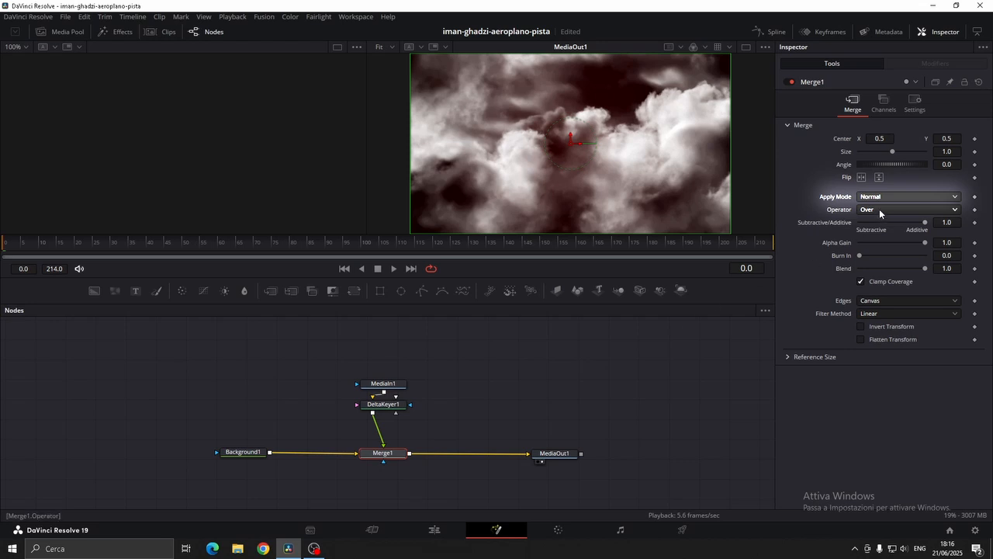
Set the Merge1 node's apply mode to Overlay
left_click(889, 197)
scroll(902, 317, "down", 3)
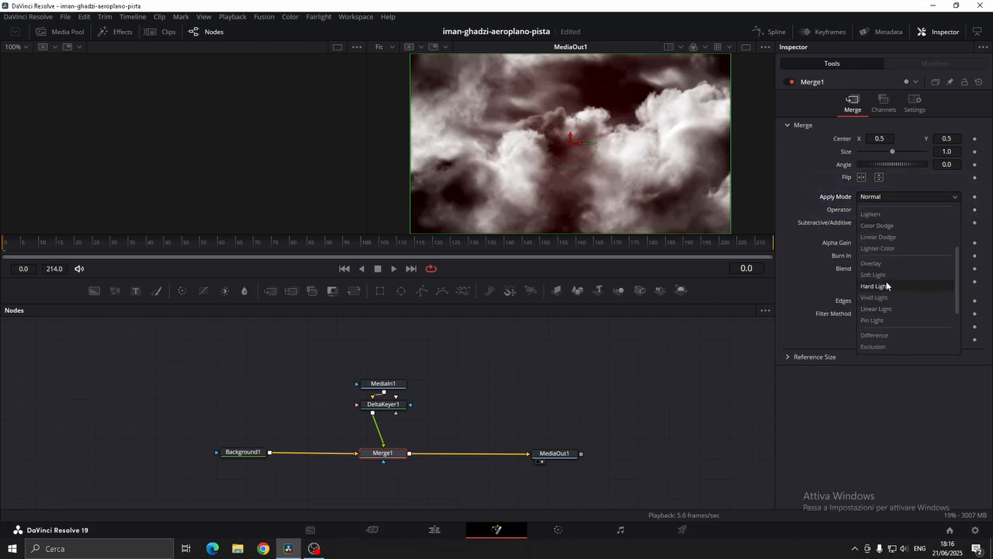
left_click(883, 263)
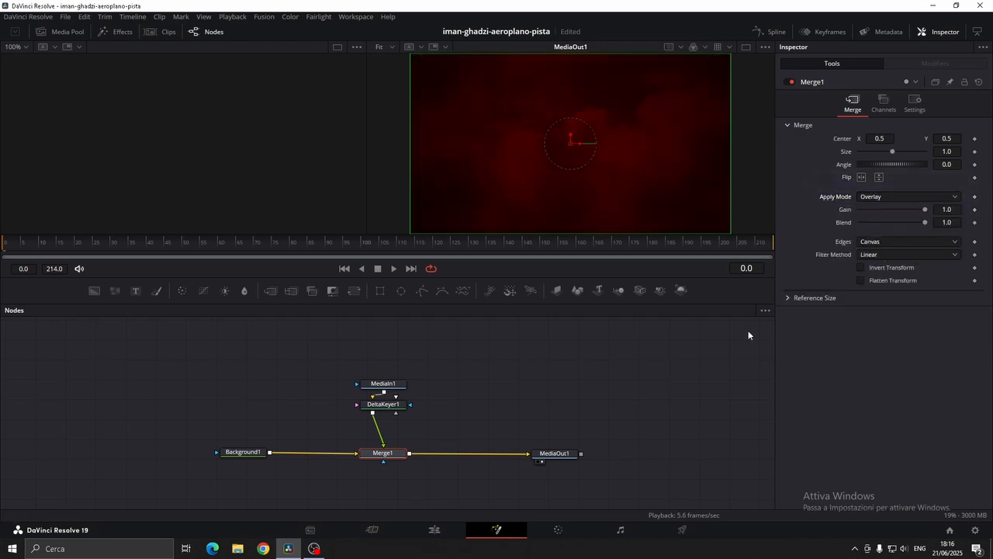
Return to the edit timeline, add a Fusion Composition on V2 above the V1 clip, and extend it to the same end
left_click(434, 529)
left_click(461, 421)
left_click_drag(145, 97, 652, 376)
left_click_drag(743, 370, 819, 369)
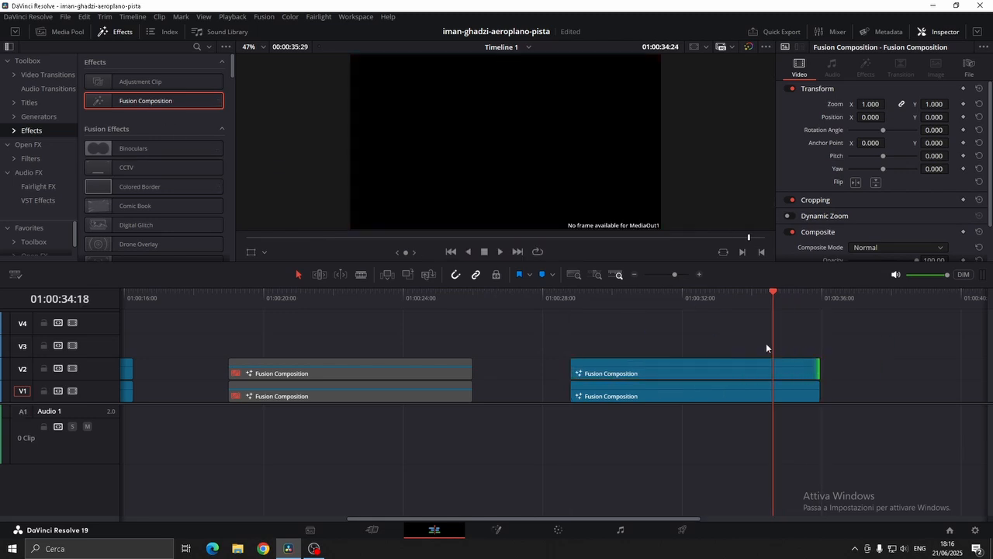
Open the V2 Fusion Composition for node editing and add the airplane 3D model from the media pool
right_click(690, 368)
left_click(735, 303)
left_click_drag(147, 73, 352, 407)
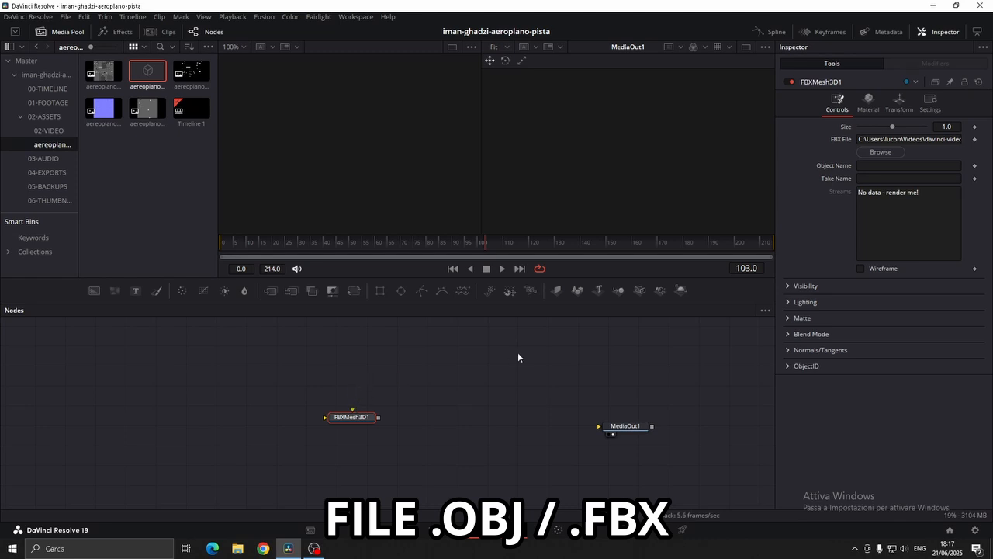
Add Merge3D, Camera3D and Renderer3D nodes, wiring the mesh and camera through the merge and renderer to MediaOut1
left_click(619, 289)
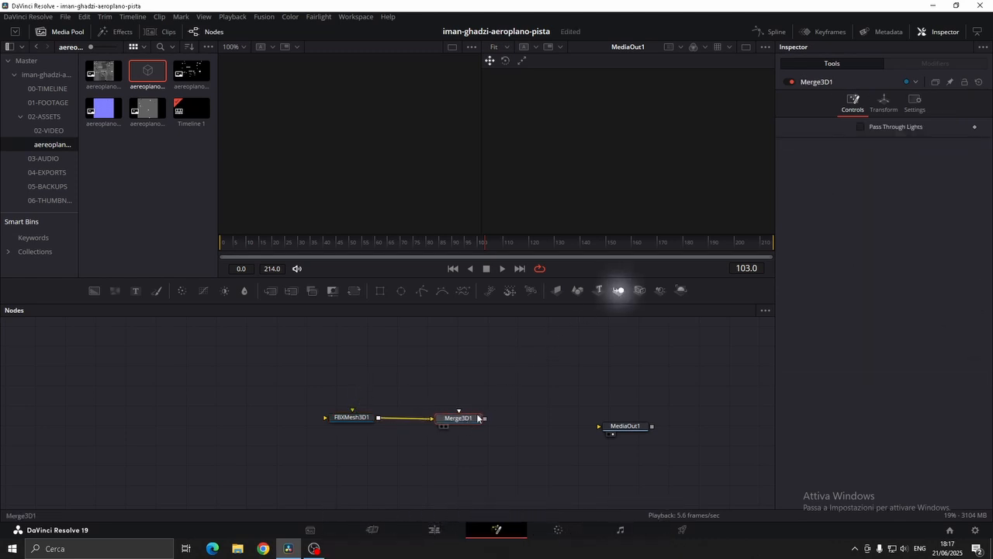
left_click(639, 290)
left_click_drag(351, 436, 464, 452)
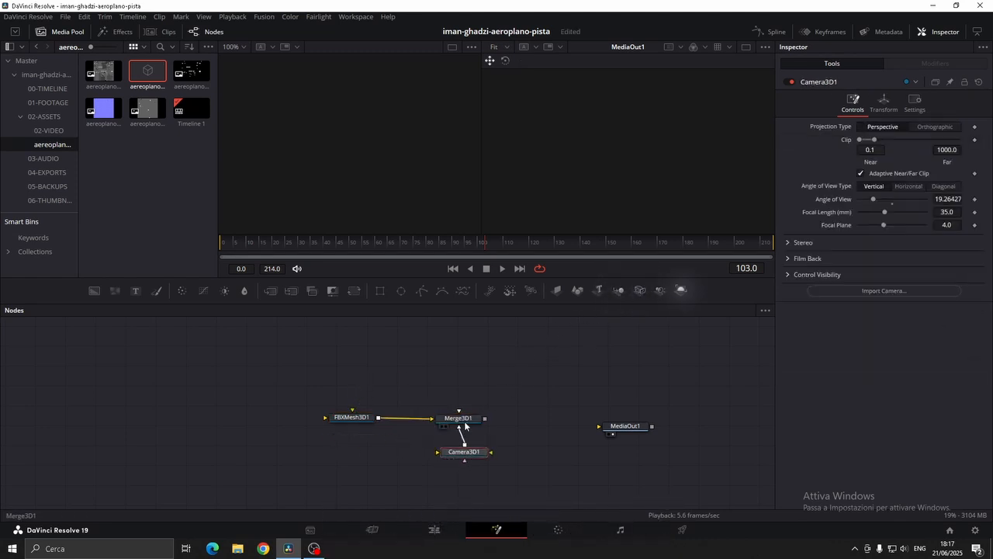
left_click(681, 290)
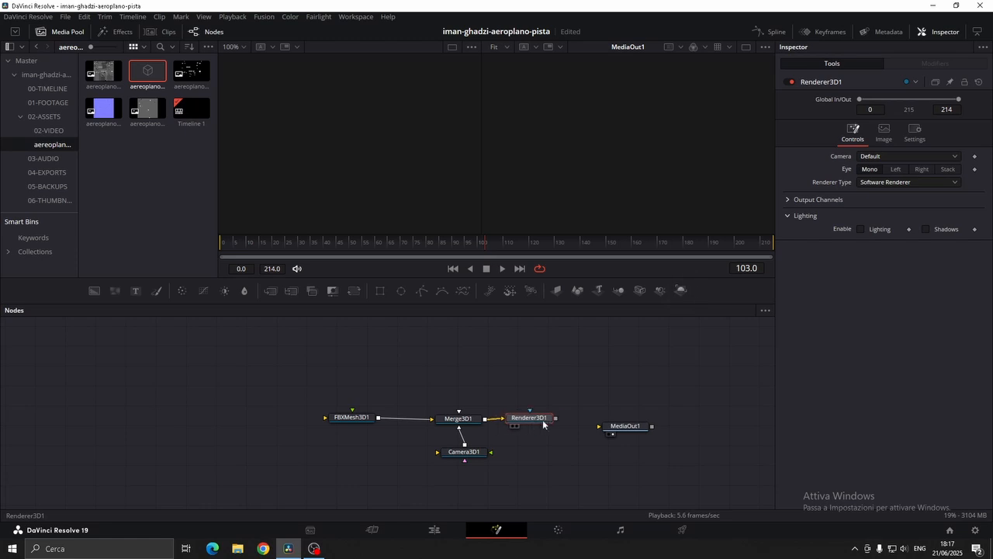
left_click_drag(543, 425, 686, 425)
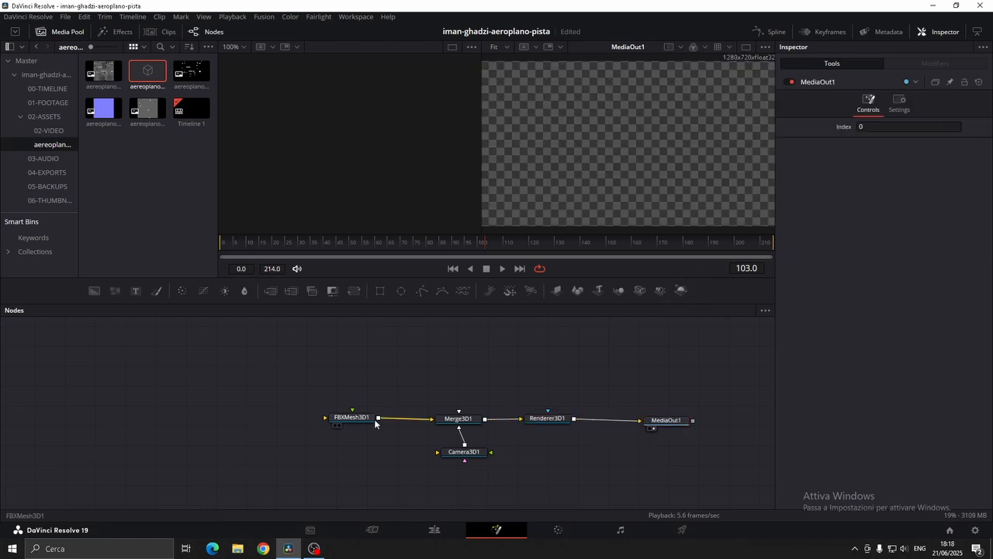
Set the FBXMesh3D1 airplane's uniform scale to 0.00004
left_click(361, 418)
left_click(897, 104)
left_click(944, 294)
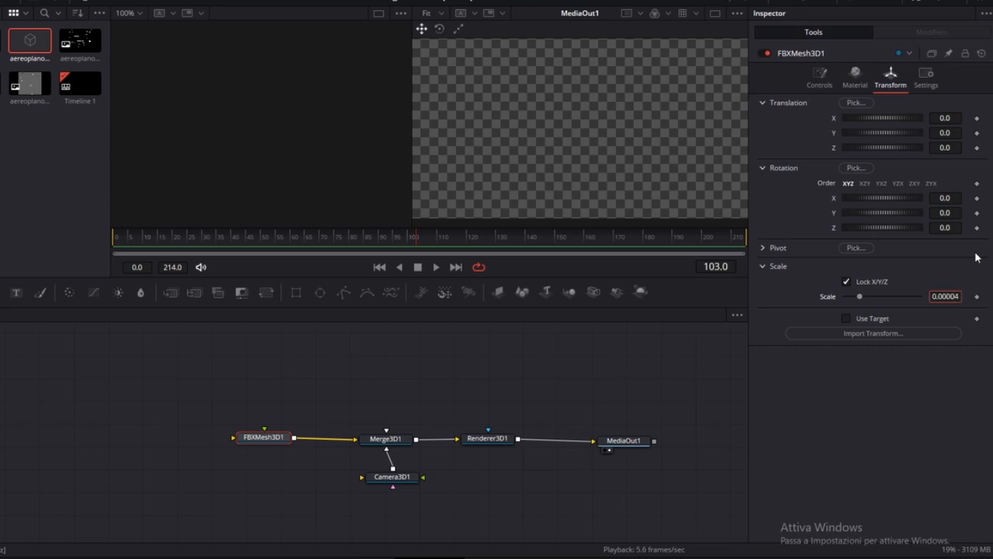
key("Tab")
Move Camera3D1 back to a Z translation of about 1.22 to frame the whole airplane
left_click(402, 478)
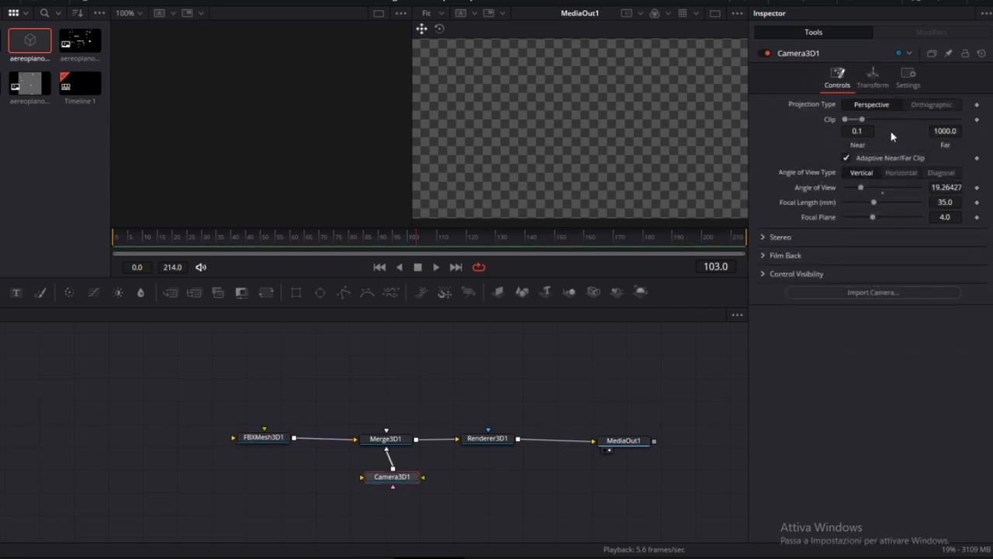
left_click(873, 74)
left_click_drag(950, 146, 991, 146)
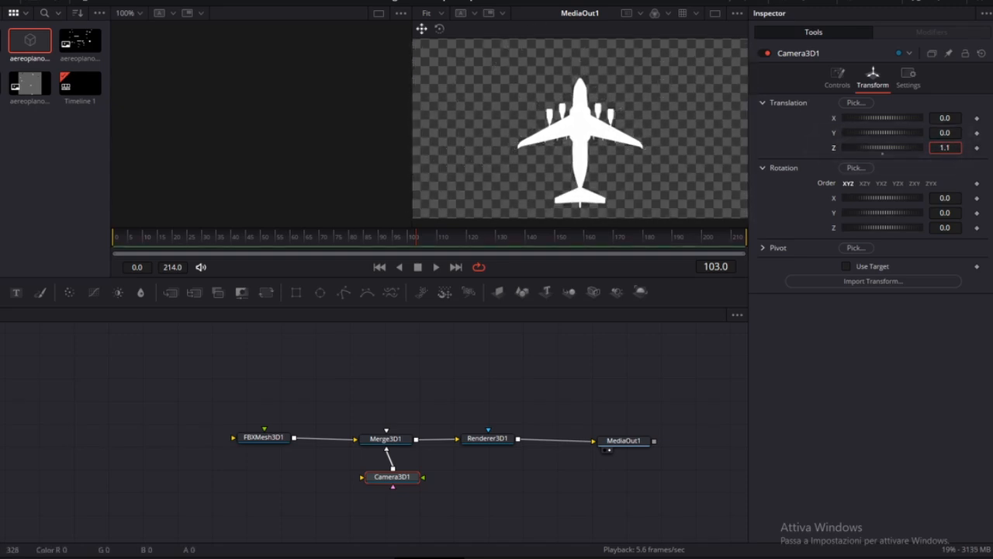
Rotate the FBXMesh3D1 airplane to 90 on Y and -90 on X
left_click(275, 438)
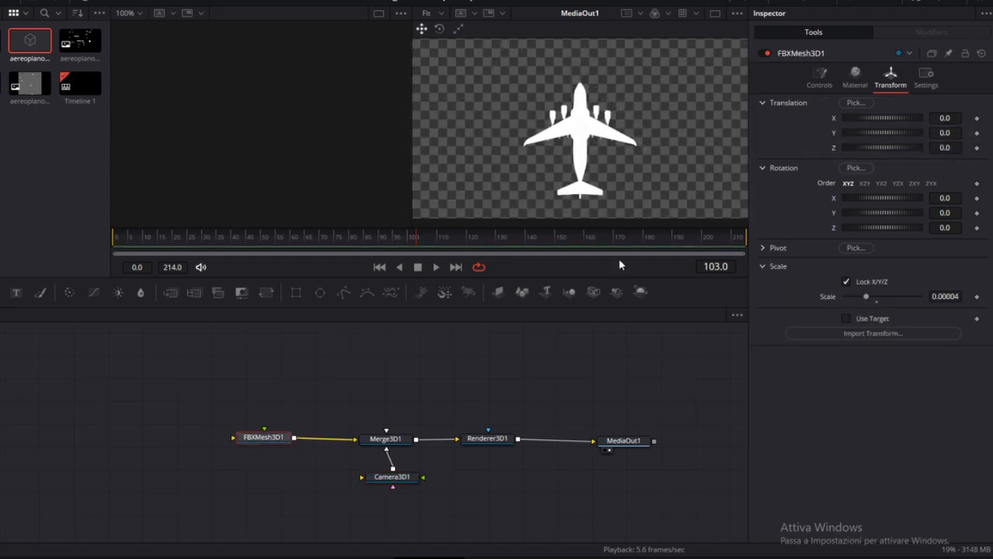
type("90")
key("Return")
left_click(946, 199)
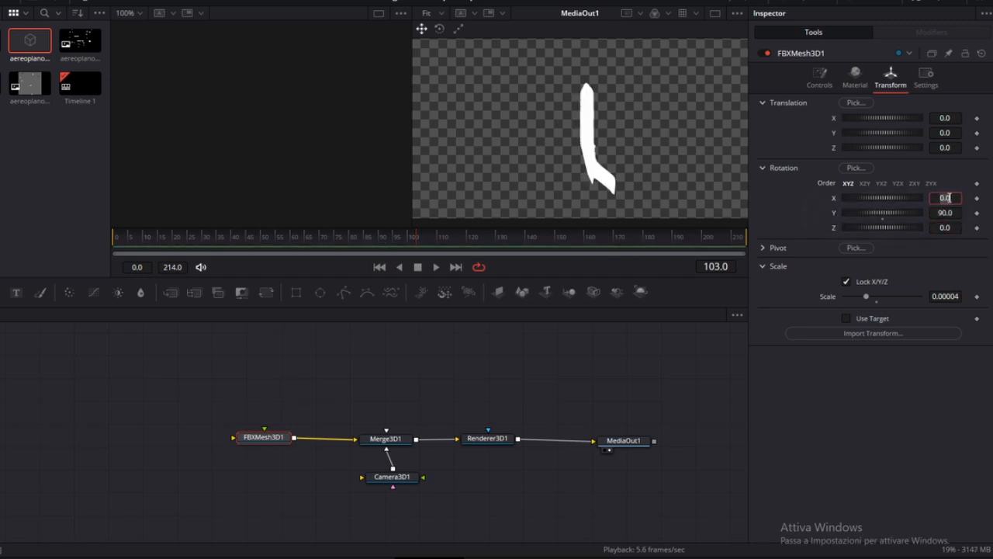
type("-90")
key("Return")
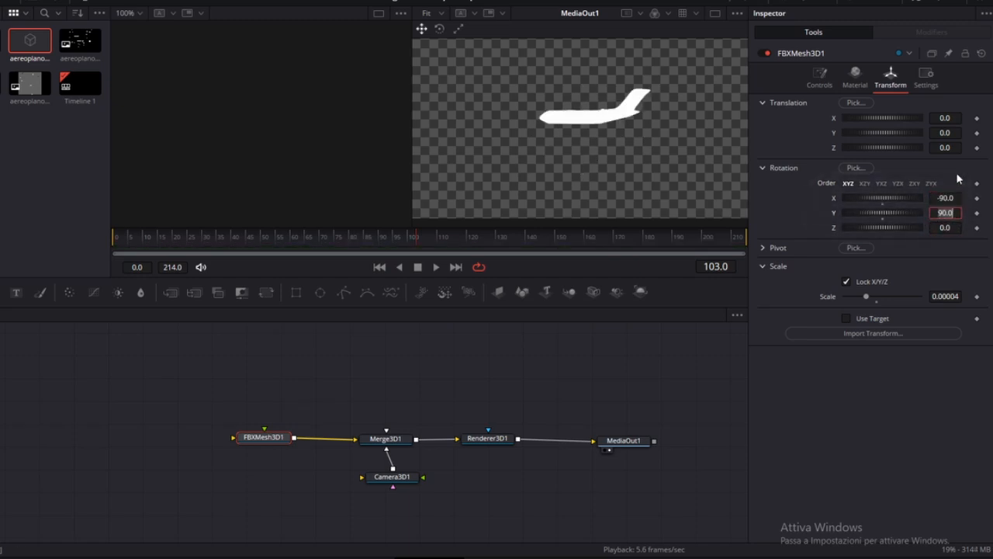
Enable Use Target on Camera3D1 and set its target to X 0.008 and Y 0.016, with Merge3D1 shown in the empty viewer
left_click(419, 483)
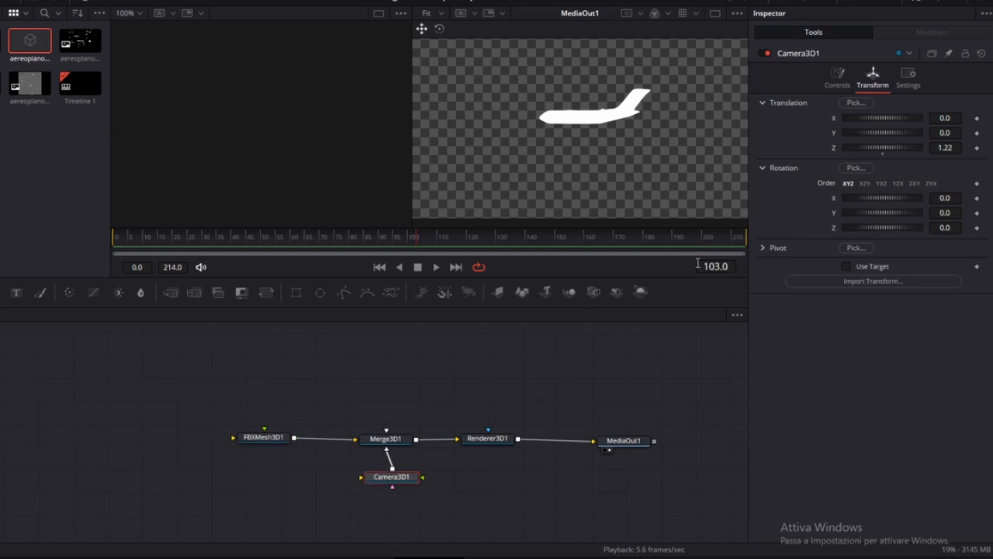
left_click(847, 266)
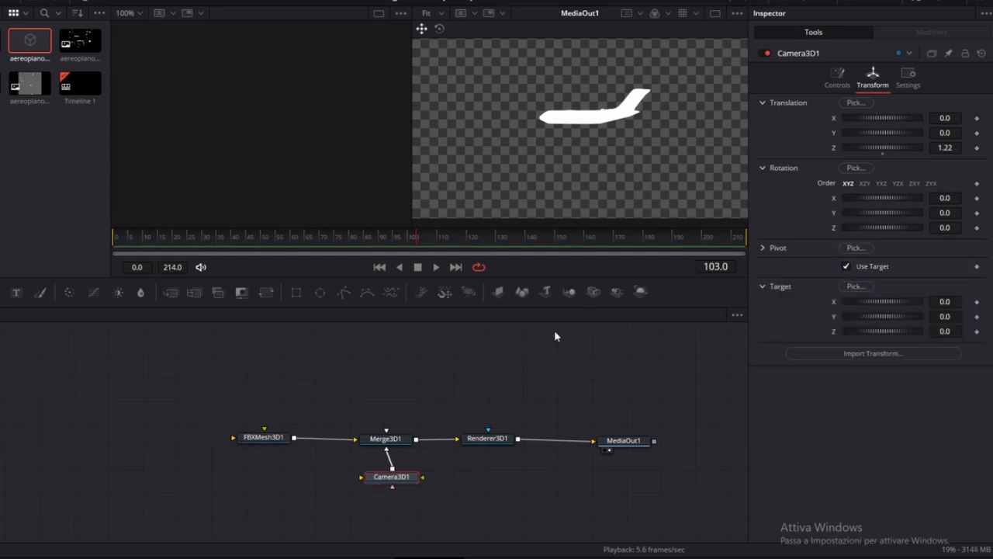
left_click(367, 449)
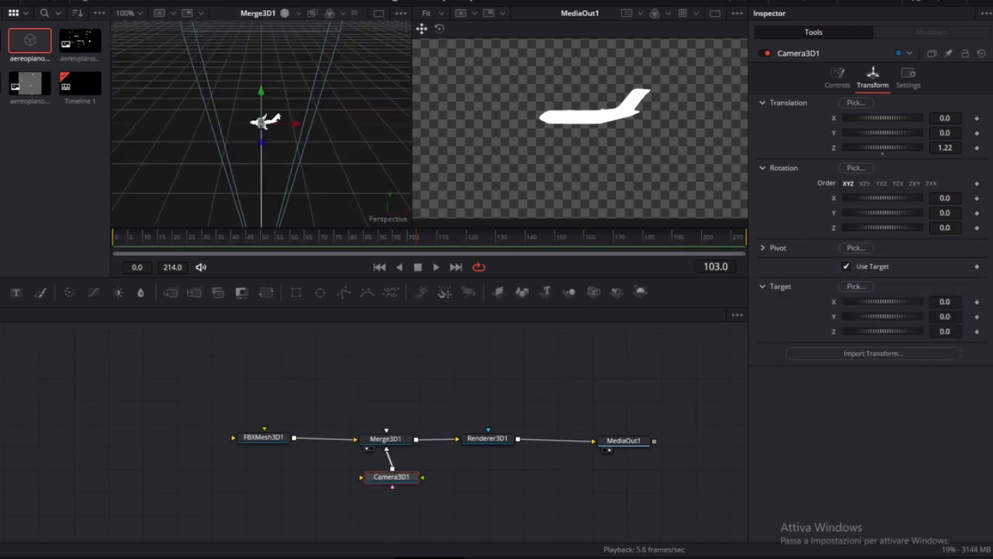
scroll(292, 140, "up", 5)
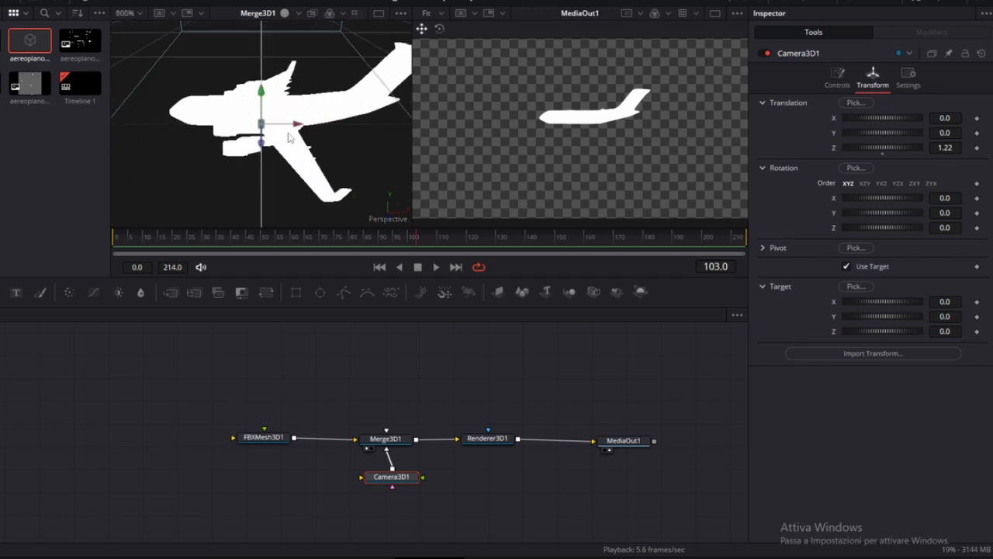
middle_click_drag(291, 142, 291, 116, "alt")
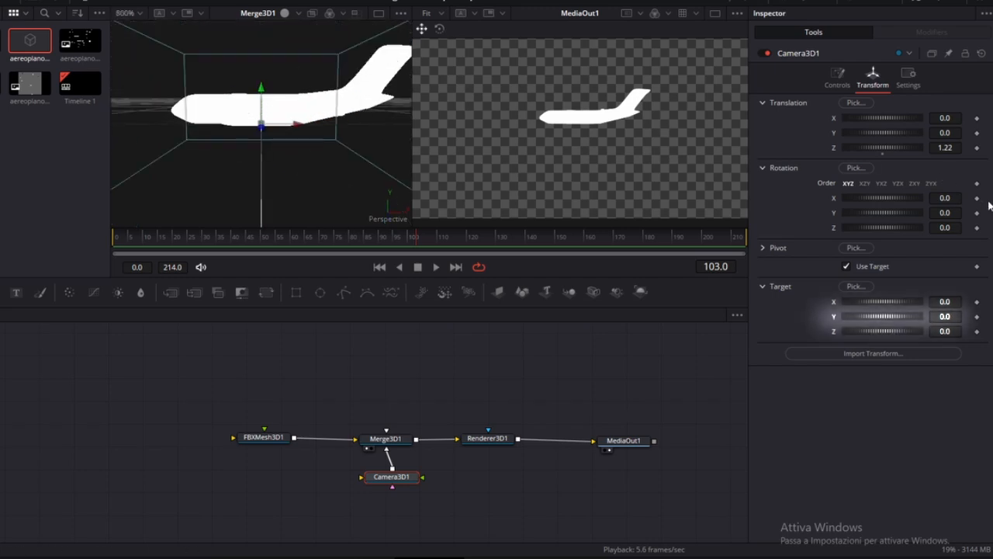
mouse_move(946, 316)
left_mouse_down()
mouse_move(958, 316)
mouse_move(956, 302)
left_mouse_up()
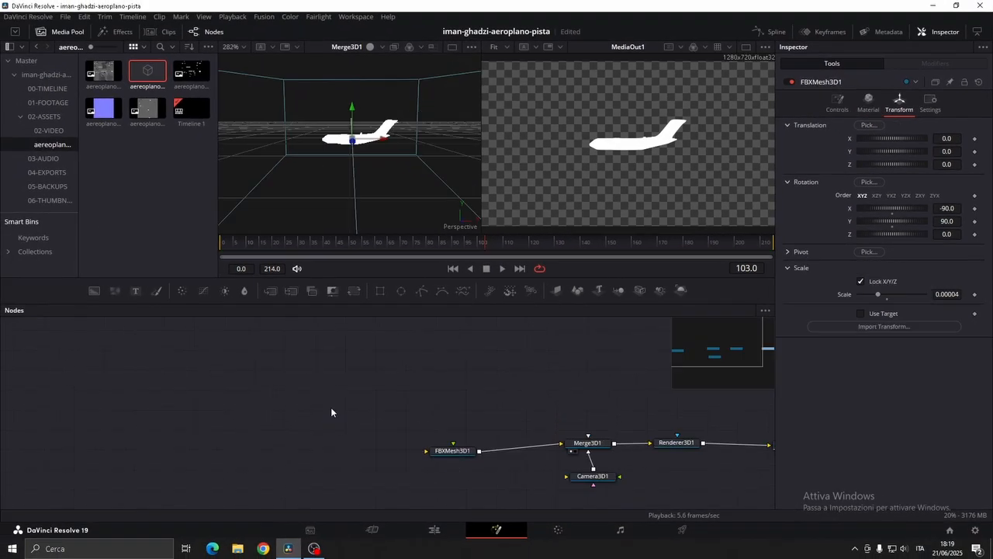
Add a CookTorrance material node and place it just before the FBXMesh3D1 node
key("shift+space")
type("coo")
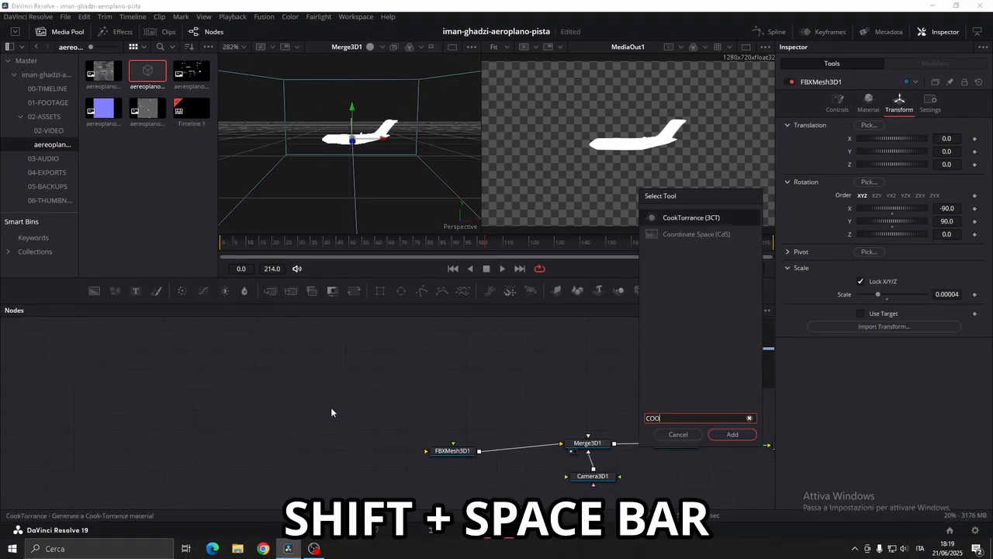
left_click(729, 435)
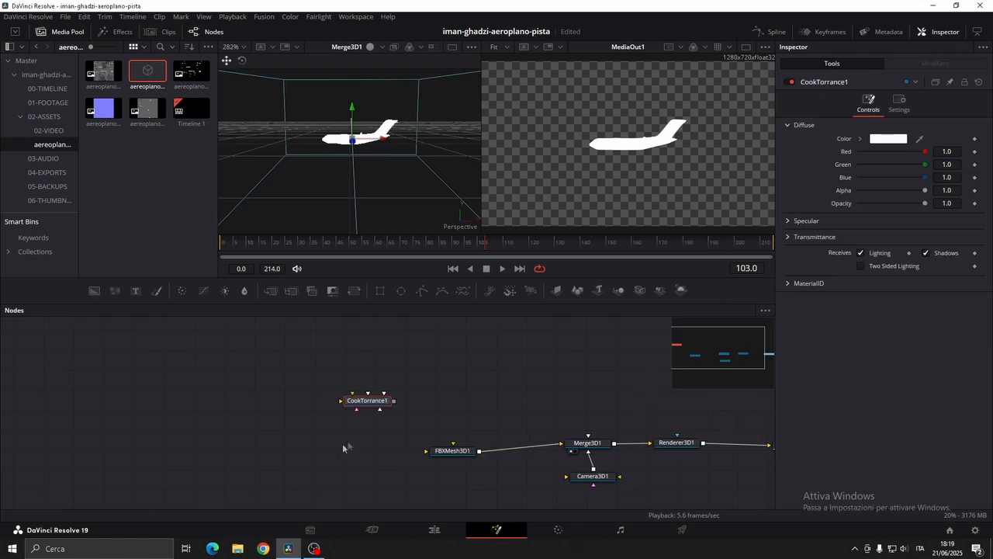
left_click_drag(369, 405, 347, 445)
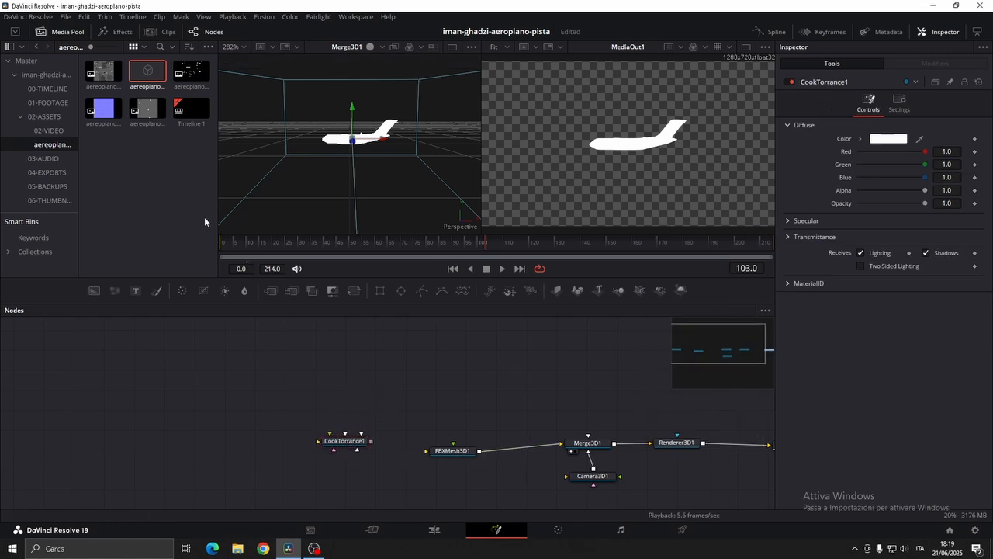
Bring the aereoplano-base-color.jpg image into the node graph and rename its node BASE
left_click_drag(103, 71, 175, 418)
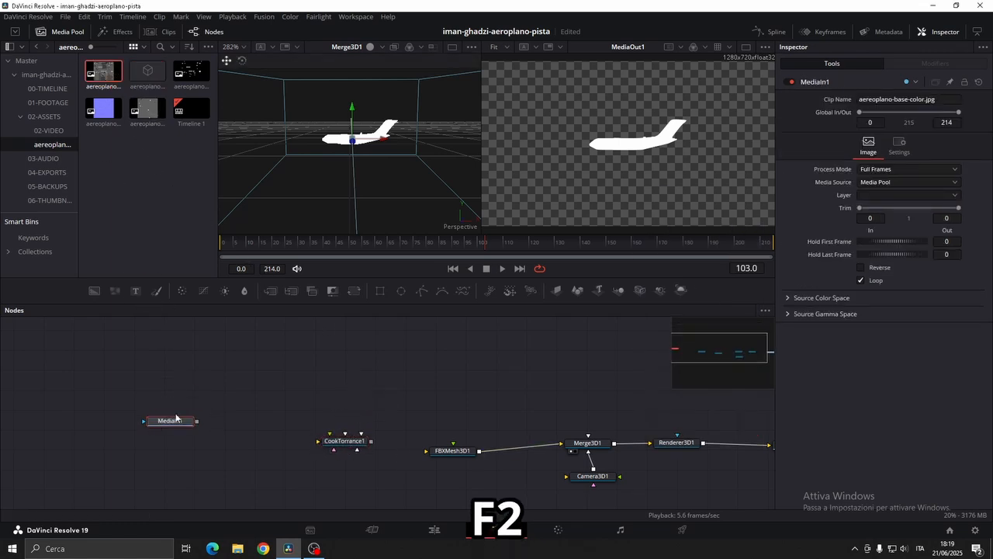
key("F2")
type("BASE")
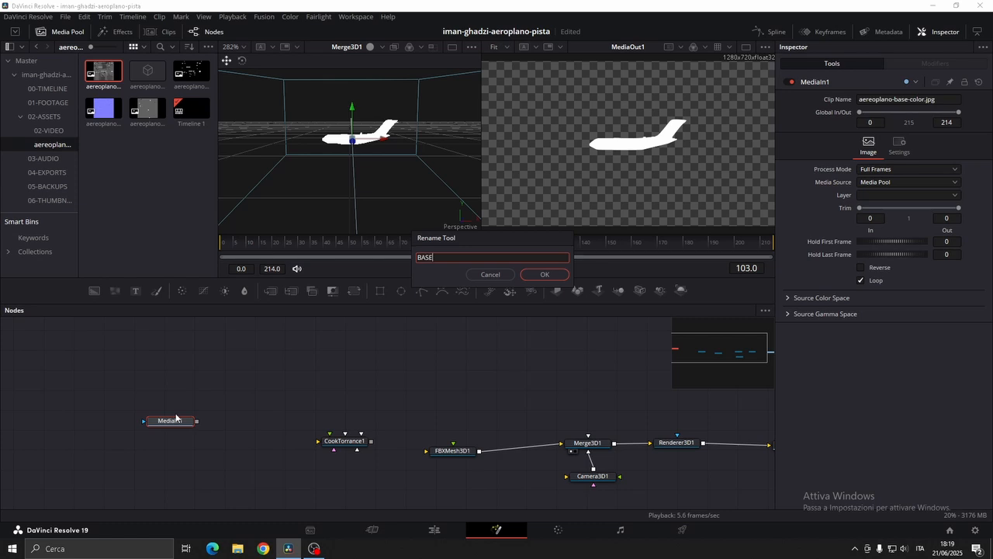
key("Return")
Add a Texture 2D node after BASE and wire it through CookTorrance1 as diffuse colour into the FBXMesh3D1 material input
key("shift+space")
type("TEXTURE")
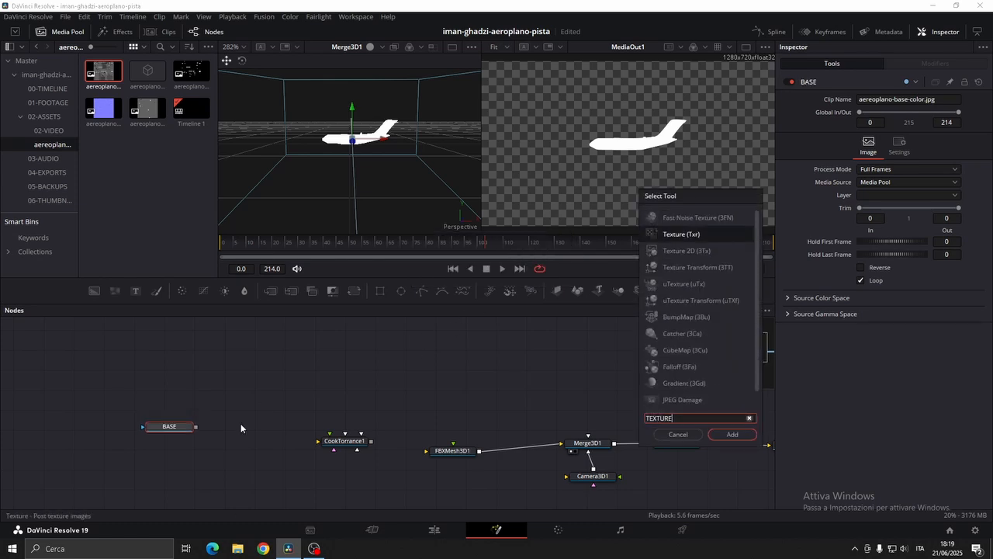
type(" 2D")
left_click(732, 434)
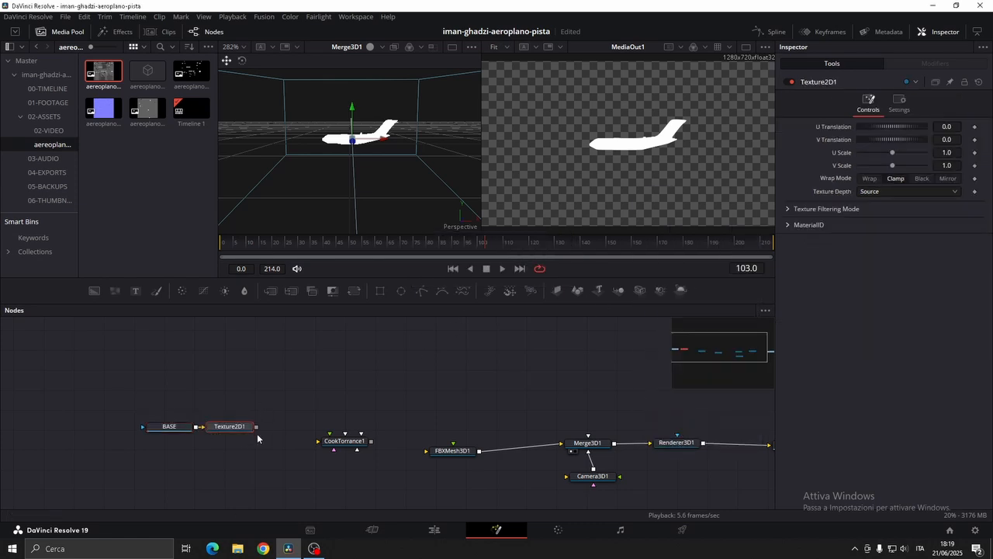
left_click_drag(288, 431, 352, 438)
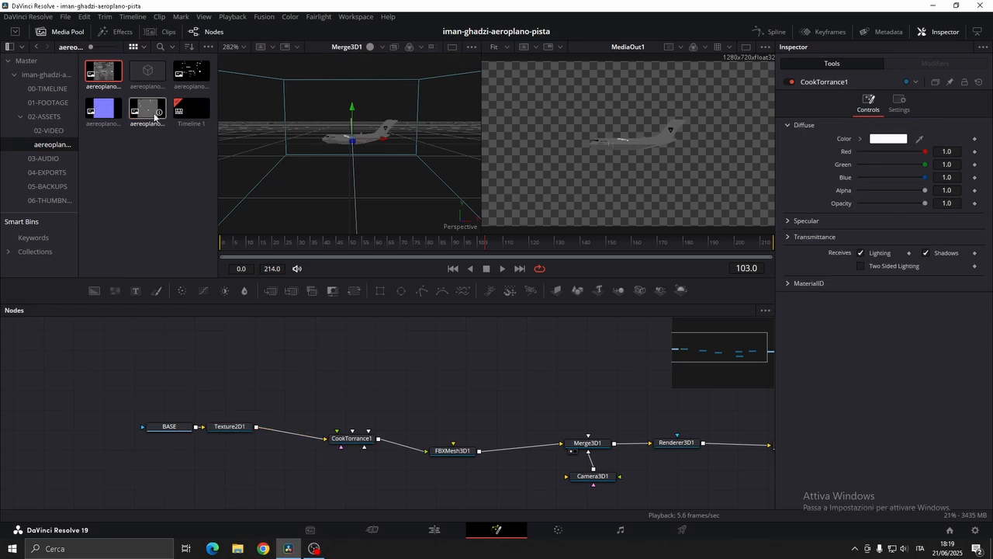
Bring the aereoplano-metallic.jpg image into the node graph and rename its node METALLIC
left_click_drag(205, 80, 165, 464)
key("F2")
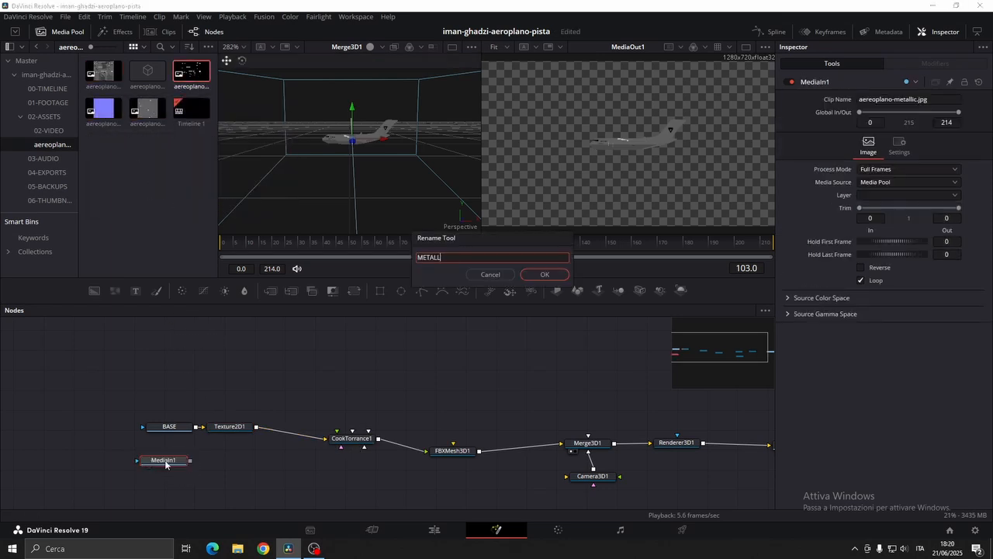
key("Return")
Duplicate the Texture2D1 node, feed METALLIC into the copy and connect it to CookTorrance1's Specular Intensity Material input
left_click(230, 427)
key("ctrl+c")
left_click(217, 455)
key("ctrl+v")
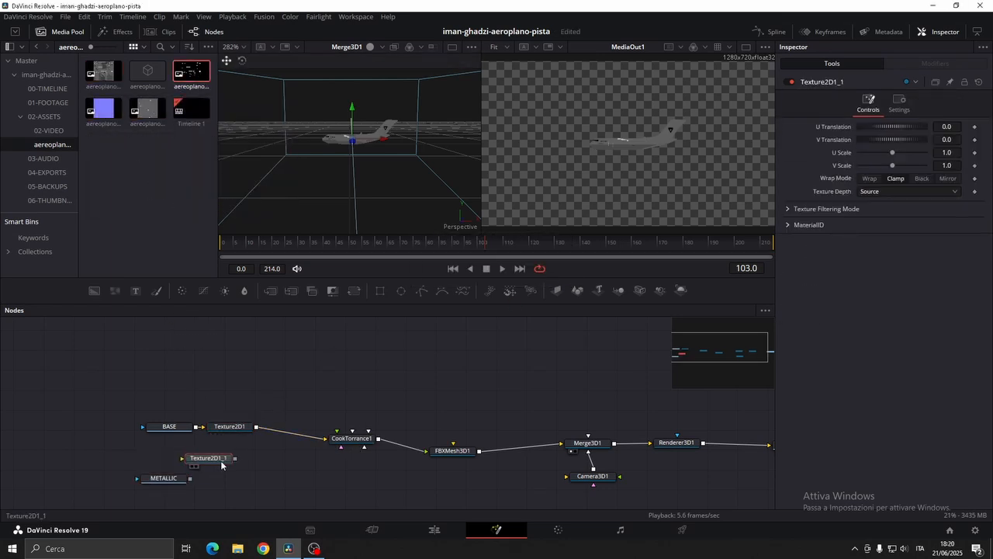
left_click_drag(221, 461, 250, 461)
left_click_drag(190, 466, 343, 448)
middle_click_drag(343, 447, 351, 399)
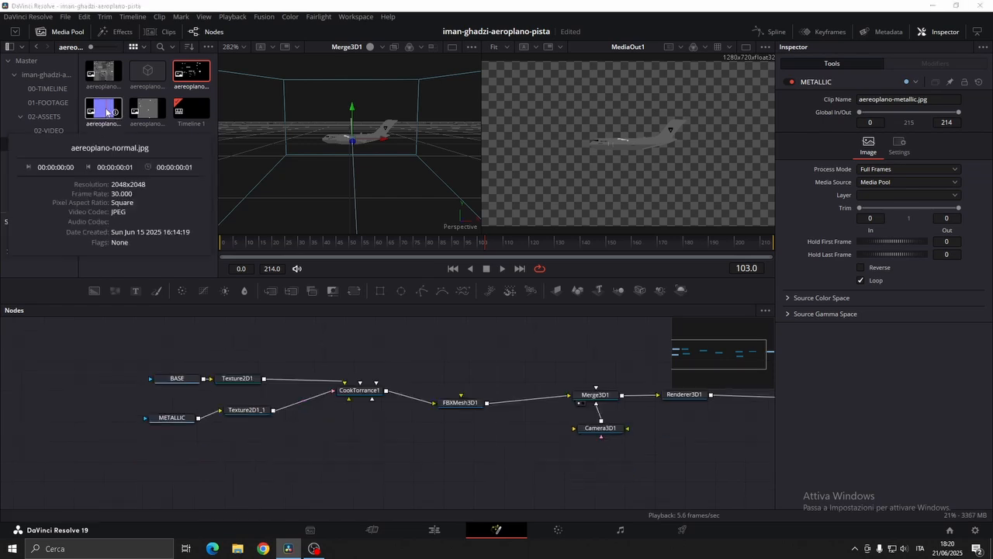
Bring the aereoplano-normal.jpg image into the node graph and rename its node NORMAL
left_click_drag(103, 108, 187, 458)
key("F2")
key("Return")
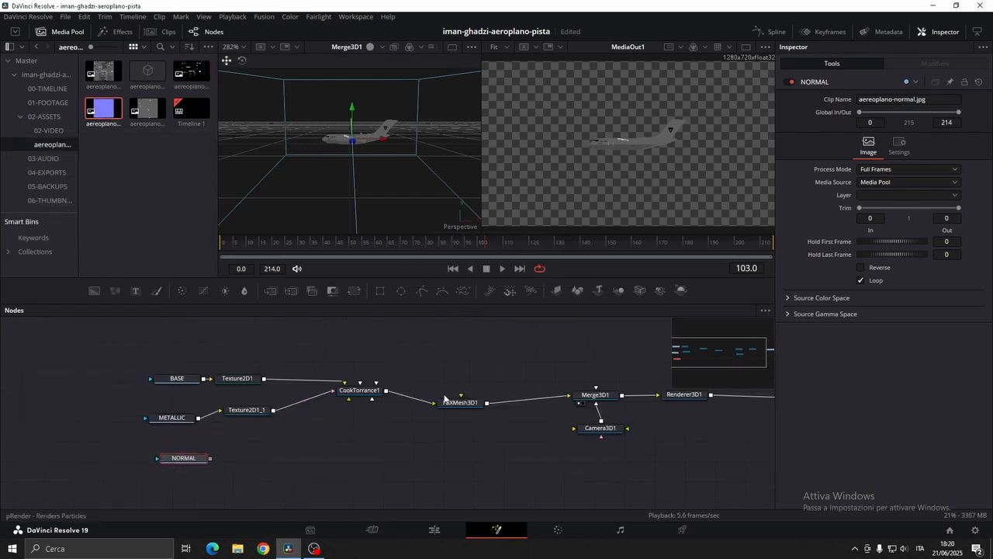
Add a BumpMap node after NORMAL and connect it to CookTorrance1's Bumpmap Material input
key("shift+space")
type("bump")
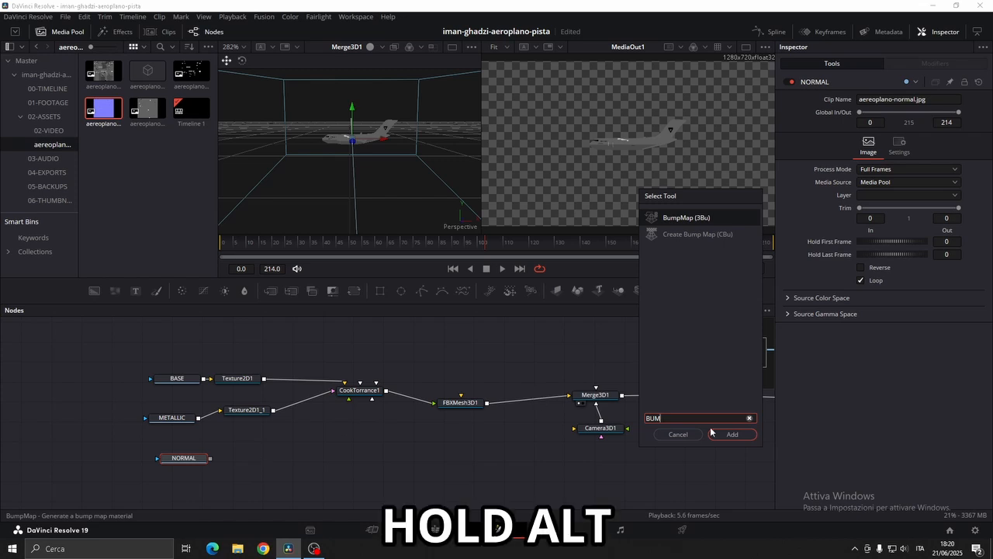
key("Return")
left_click_drag(270, 457, 369, 400, "alt")
left_click(401, 431)
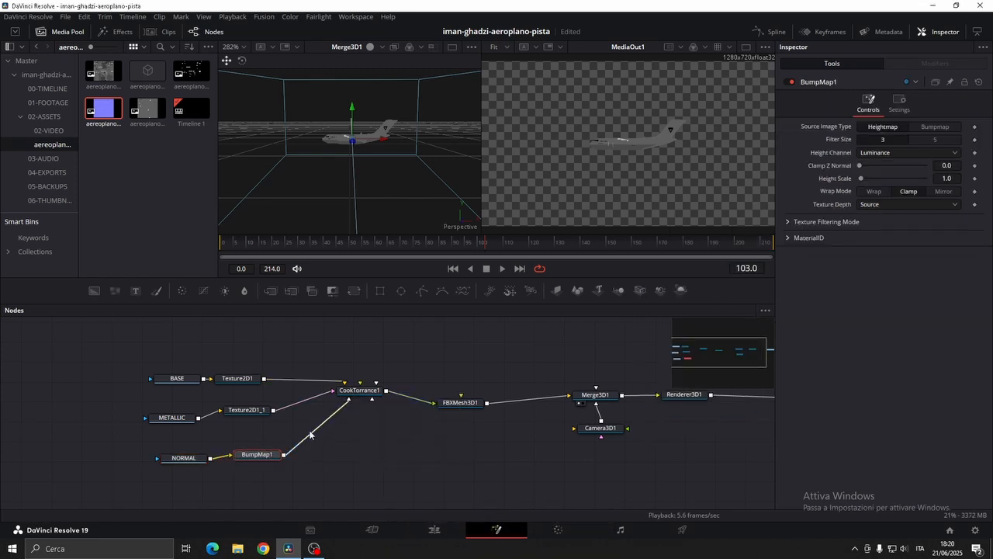
Bring the aereoplano-roughness.jpg image into the node graph and rename its node ROUGH
scroll(326, 403, "down", 2)
left_click_drag(149, 119, 201, 466)
key("F2")
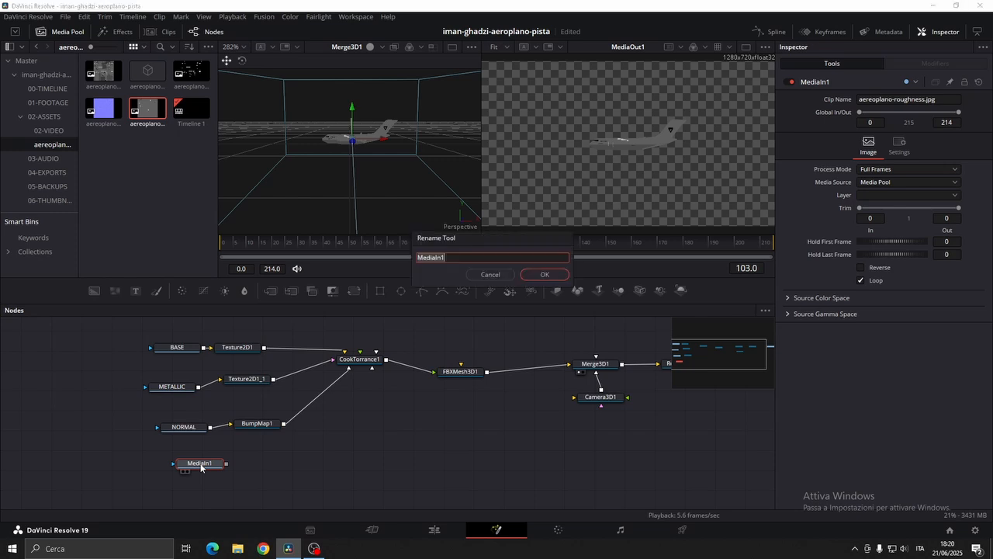
left_click(559, 277)
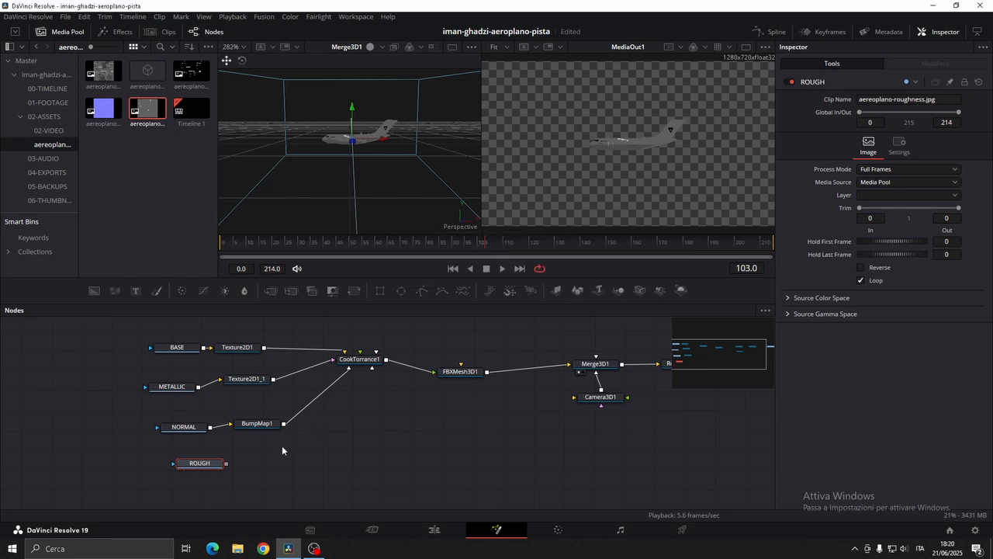
Duplicate the Texture2D1_1 node, feed ROUGH into the copy and connect it to CookTorrance1's Roughness Material input
left_click(244, 380)
key("ctrl+c")
left_click(268, 461)
key("ctrl+v")
left_click_drag(226, 464, 243, 456)
right_click_drag(297, 458, 358, 363)
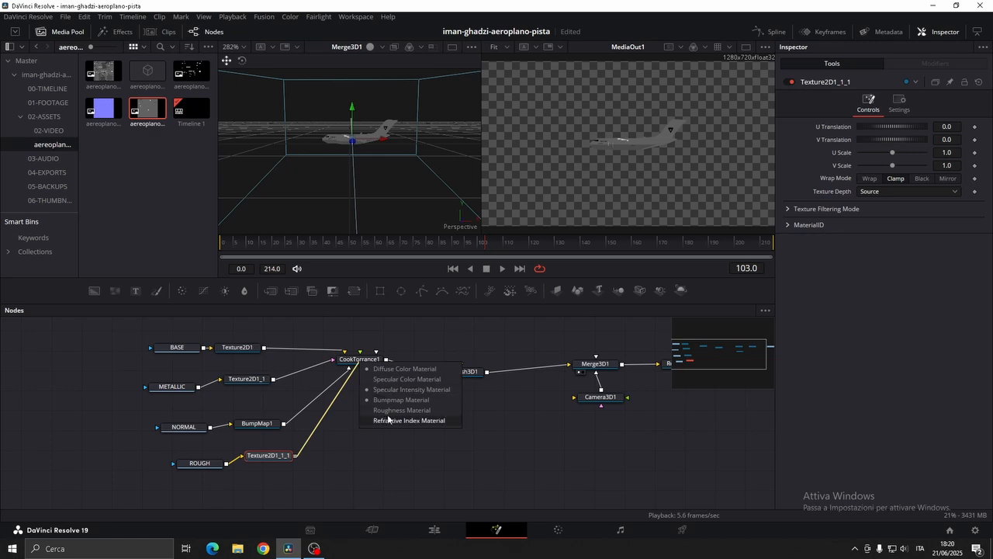
left_click(391, 408)
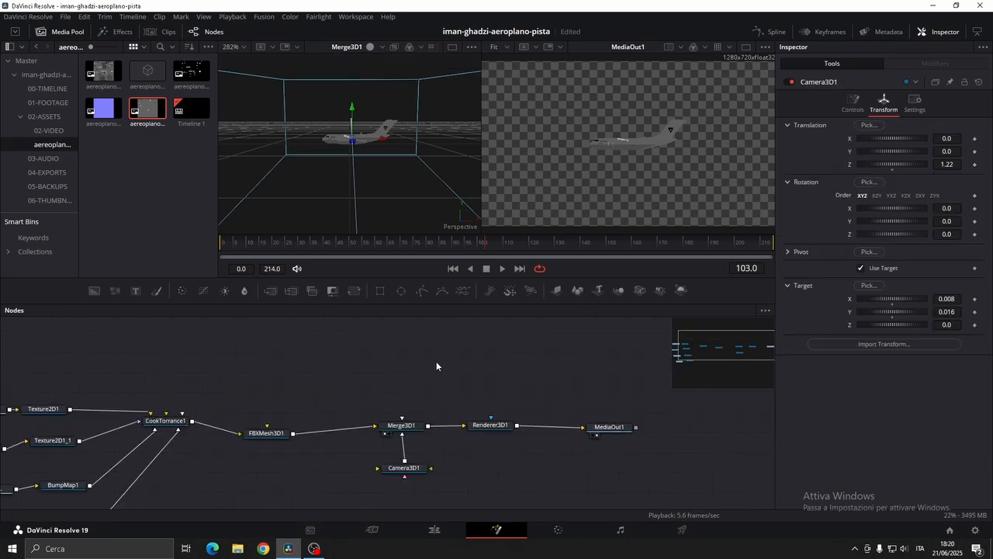
Add a Point Light node above Merge3D1 and connect it to the merge
key("shift+space")
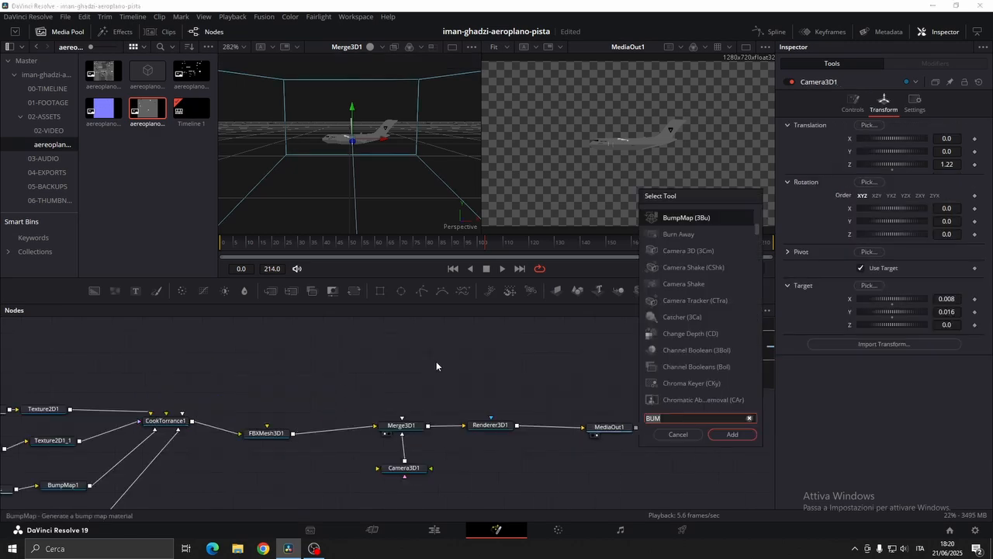
type("POI")
key("Return")
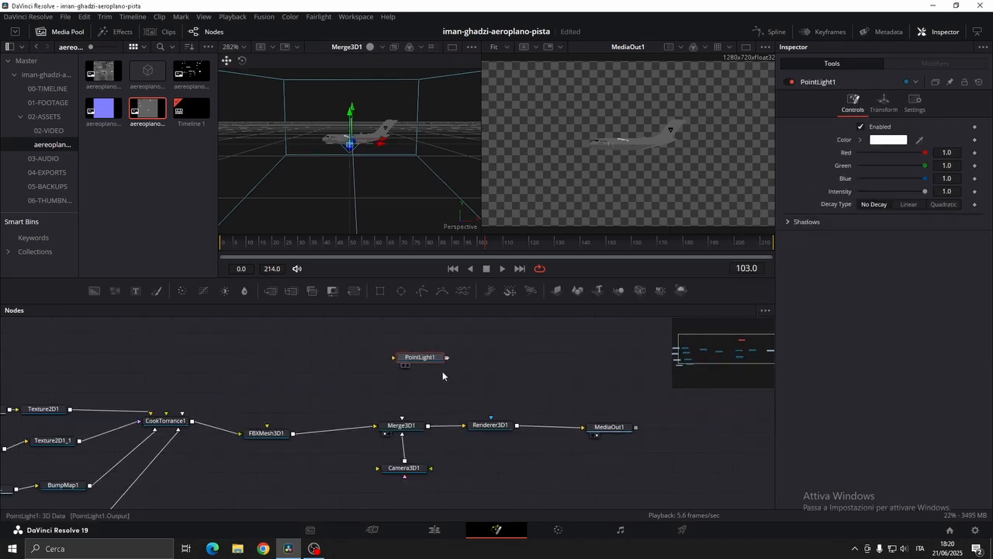
left_click_drag(432, 359, 426, 346)
Enable shadows in the Renderer3D1 lighting settings
left_click(264, 435)
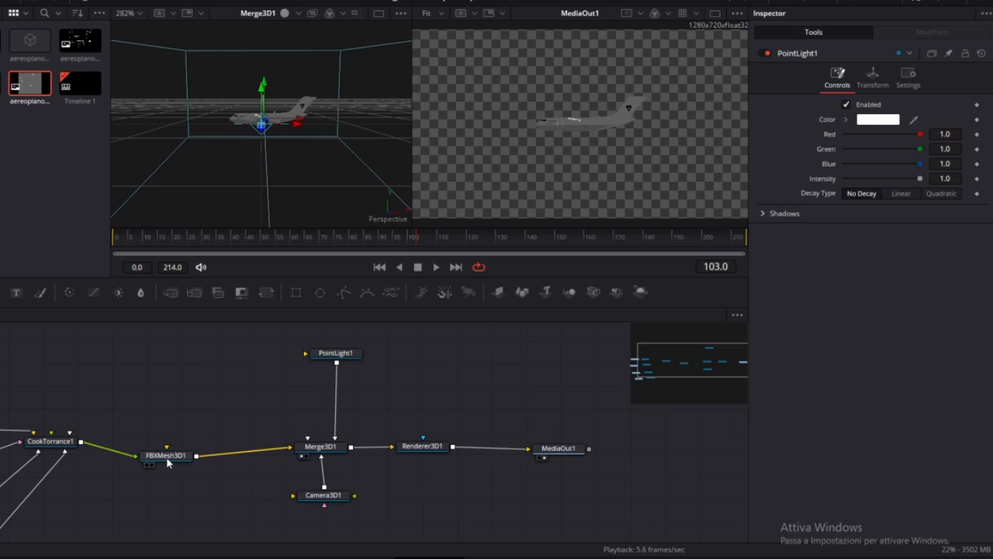
left_click(429, 447)
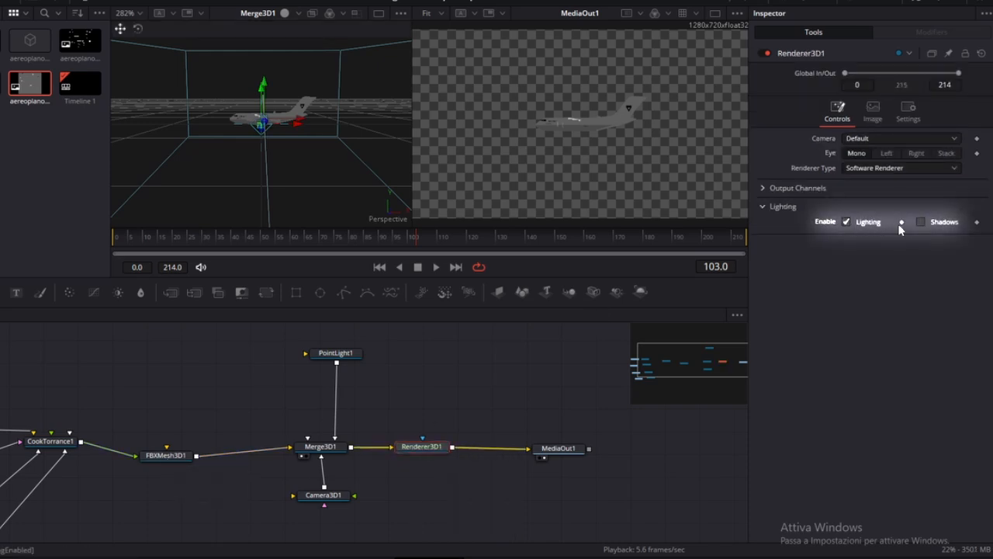
left_click(922, 222)
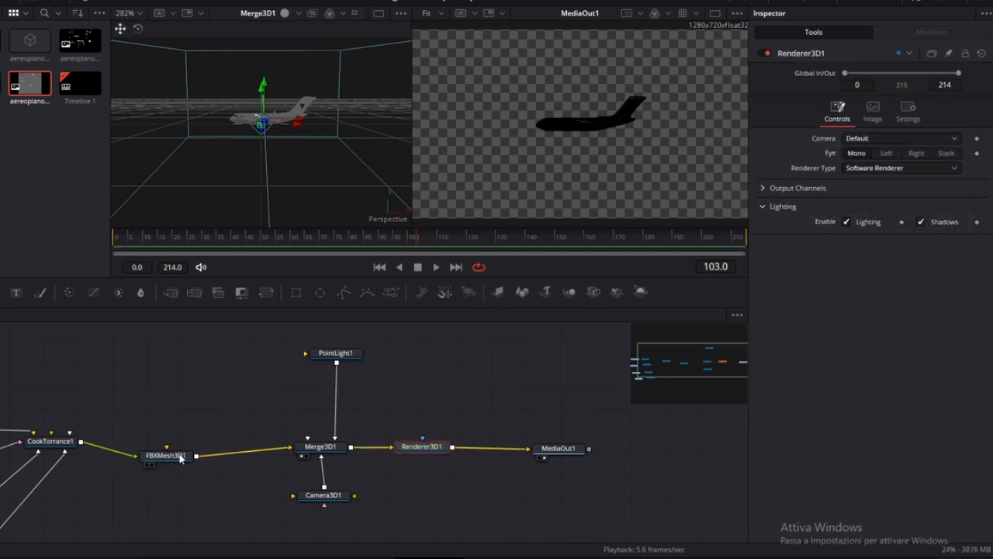
Pin FBXMesh3D1's transform controls and link PointLight1's X translation to the mesh's X translation with an expression
left_click_drag(180, 458, 193, 455)
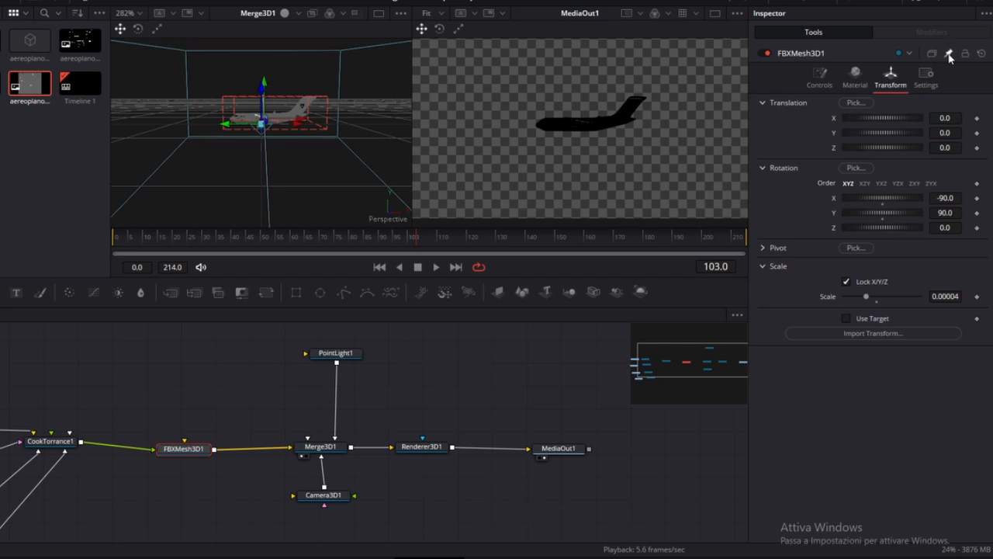
left_click(336, 356)
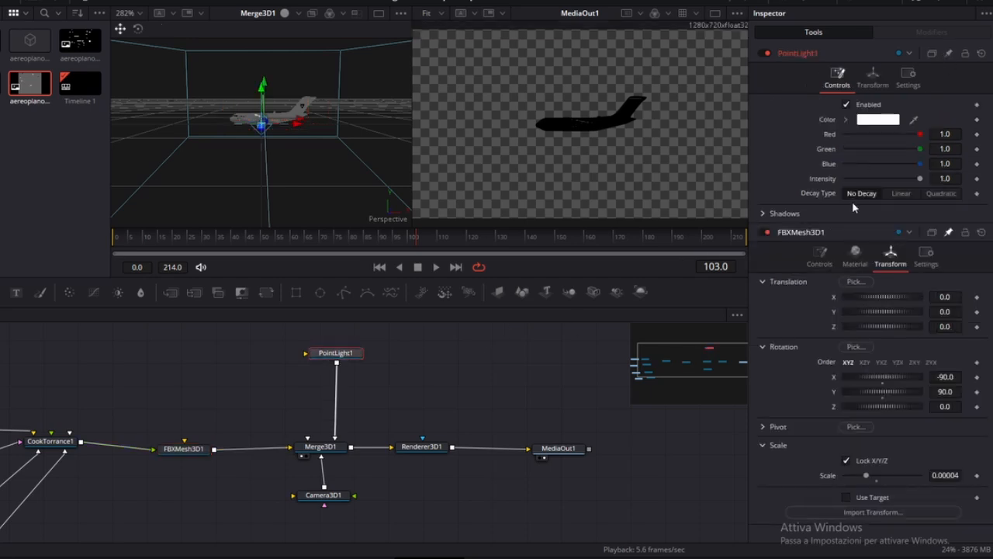
left_click(873, 81)
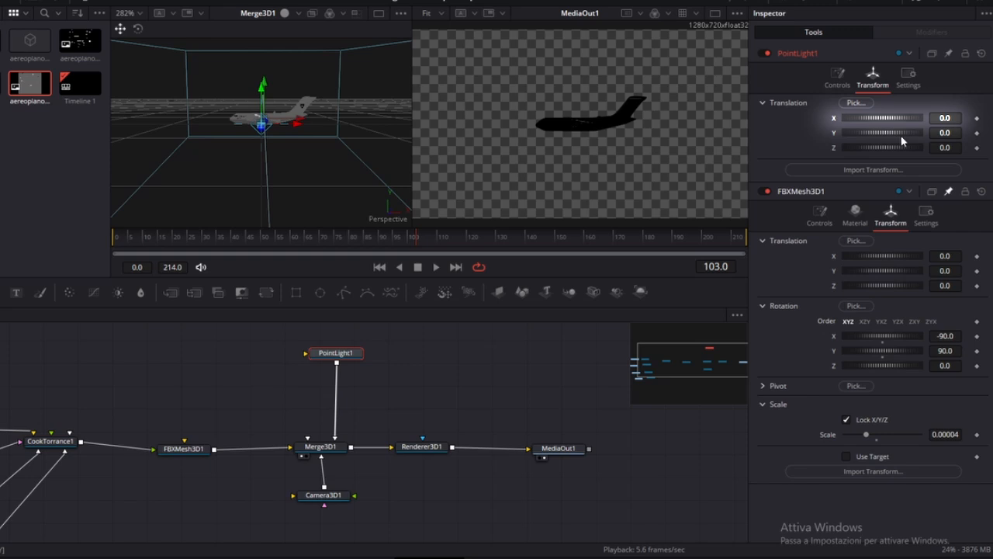
right_click(976, 119)
left_click(908, 298)
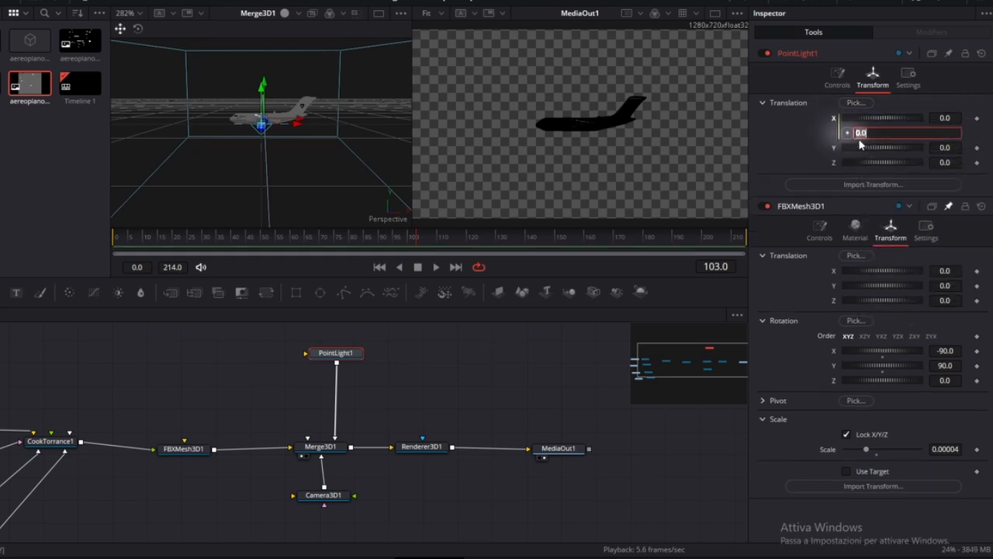
left_click_drag(848, 133, 839, 271)
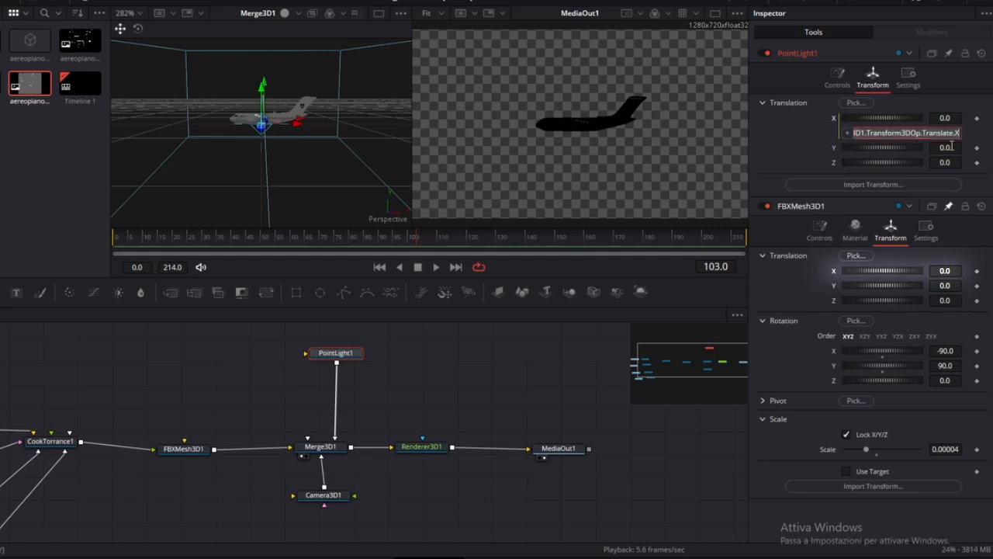
Add an expression to PointLight1's Y translation and link it to FBXMesh3D1's Y translation
right_click(922, 147)
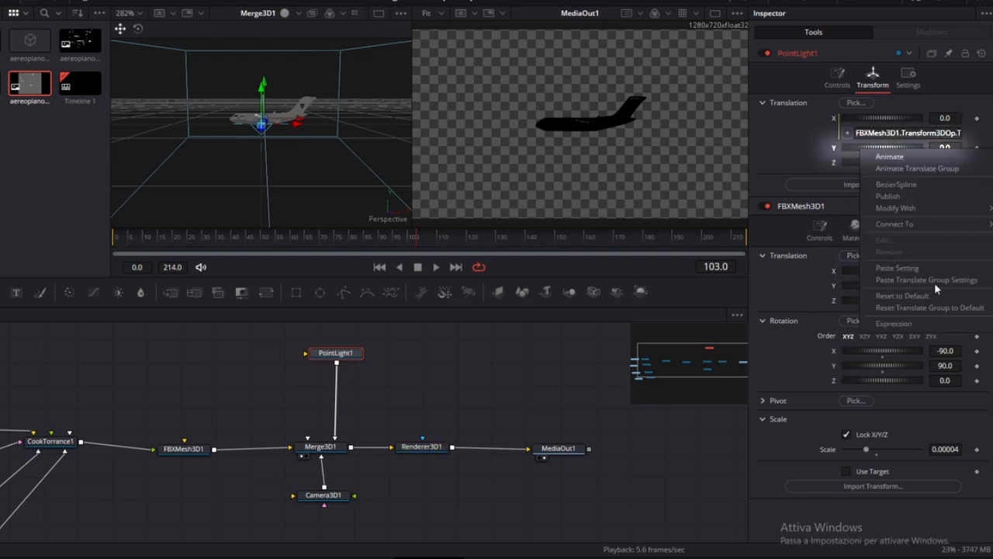
left_click(884, 324)
left_click(848, 162)
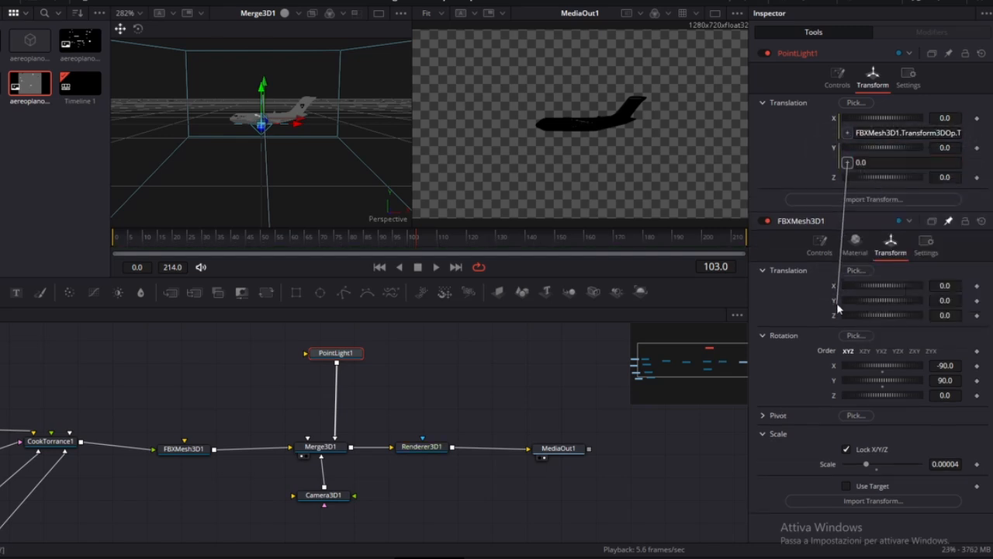
left_click_drag(838, 307, 839, 300)
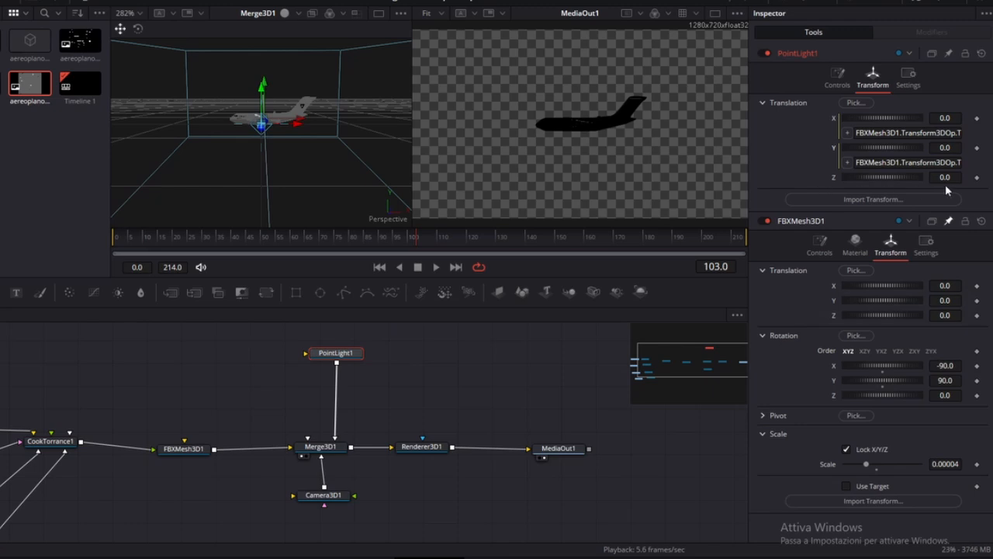
Set PointLight1's Z translation to 0.44 and append +1 to its Y translation expression
left_click_drag(945, 178, 962, 165)
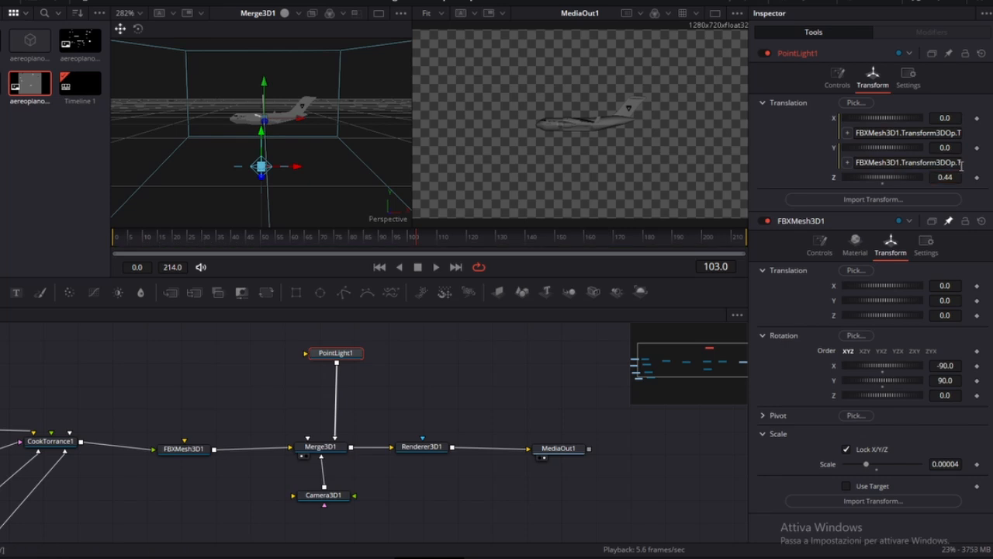
left_click(962, 165)
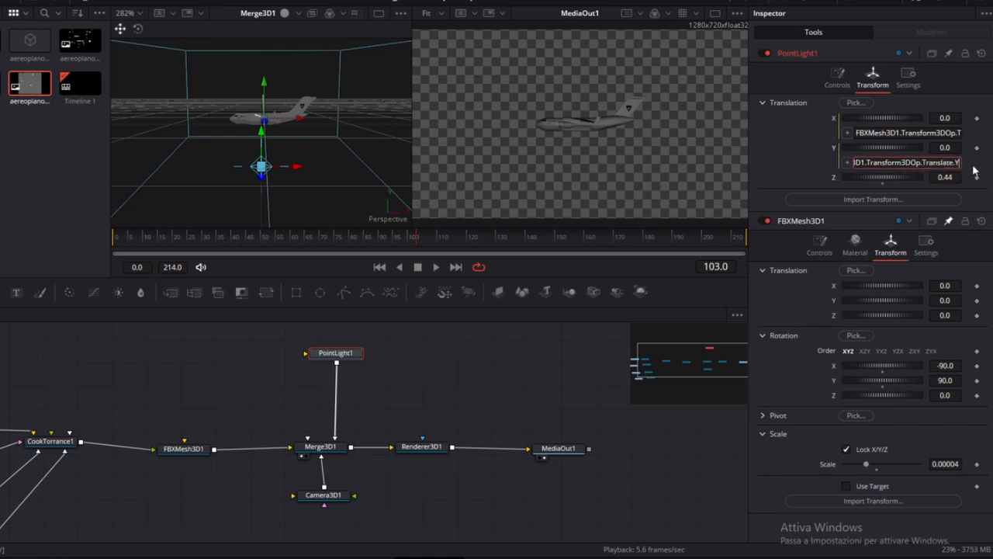
type("+1")
key("Tab")
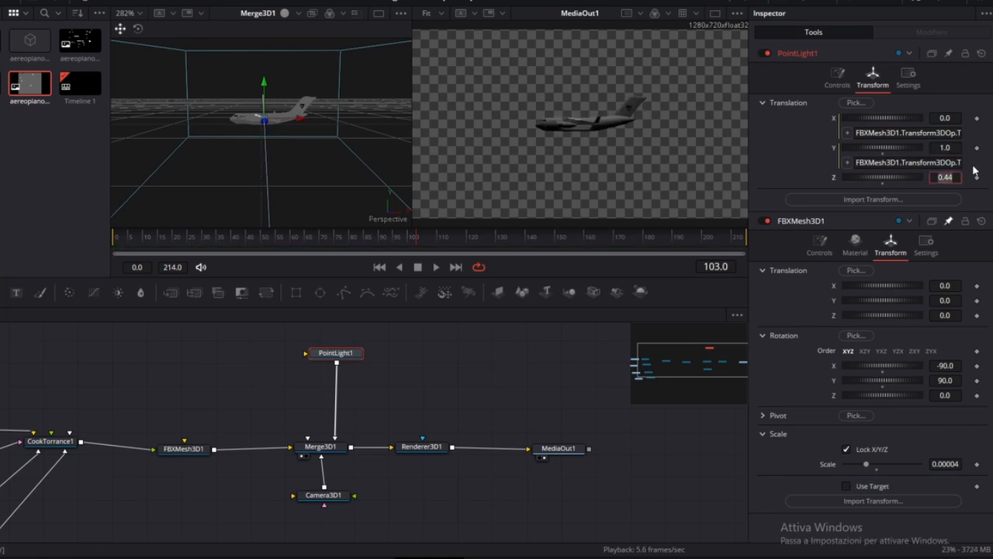
Set PointLight1's intensity to 3
left_click(846, 89)
double_click(946, 177)
type("3")
key("Tab")
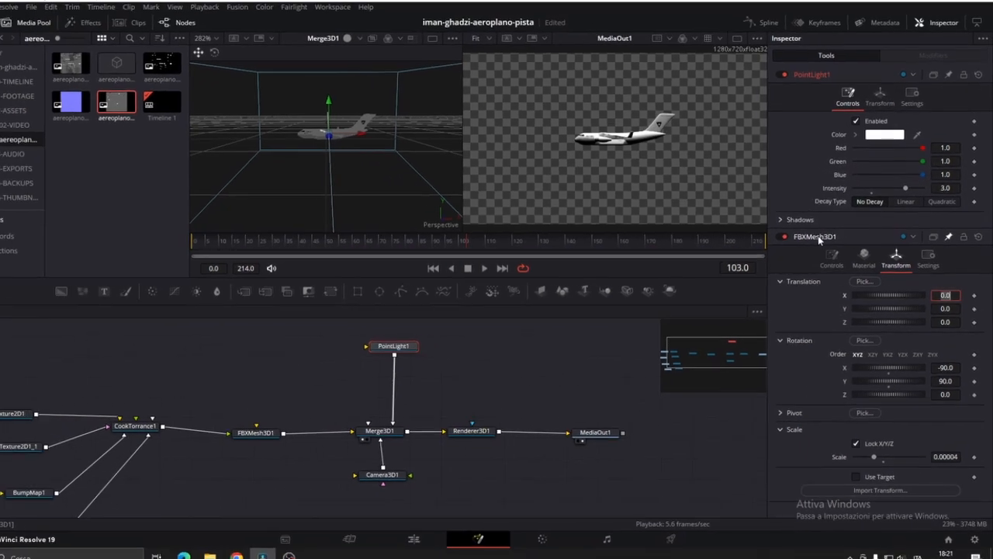
Insert a Soft Glow node between Renderer3D1 and MediaOut1 and space it out in the node tree
left_click(422, 446)
key("shift+space")
type("S")
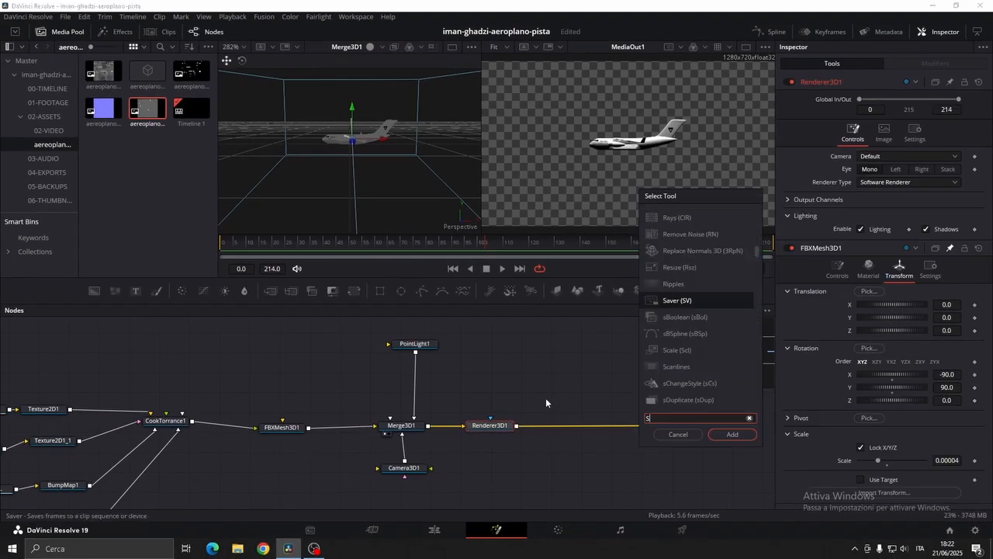
type("oft")
key("Return")
left_click_drag(560, 430, 587, 428)
Set SoftGlow1's gain to 0.748 and glow size to 23.6, and disable the node
left_click_drag(887, 166, 875, 168)
left_click_drag(866, 191, 876, 192)
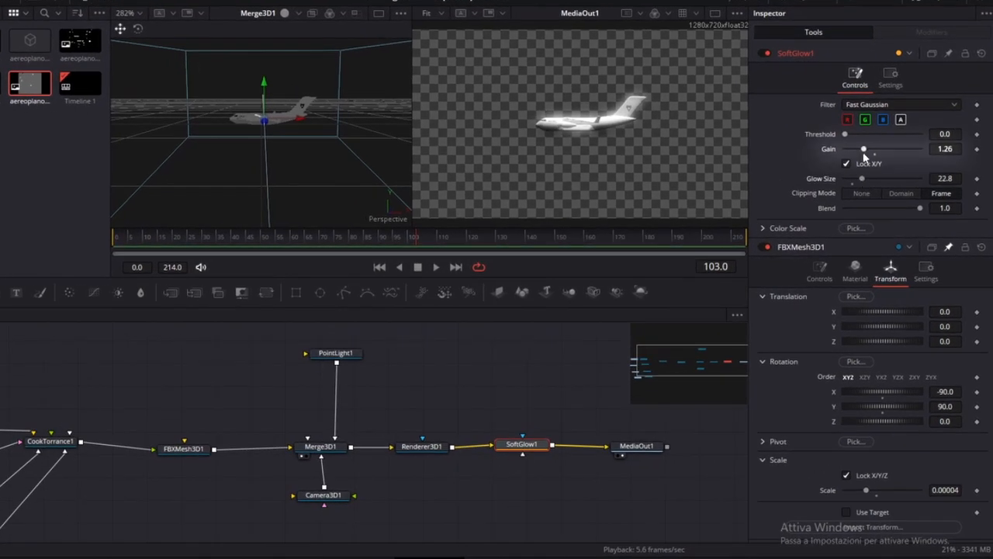
left_click_drag(864, 154, 862, 183)
left_click_drag(856, 148, 857, 148)
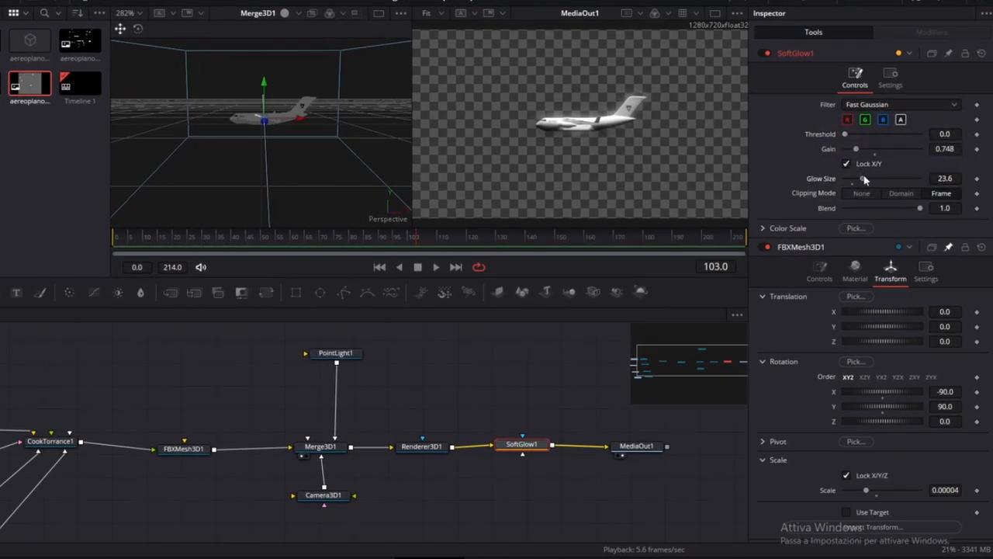
left_click(766, 54)
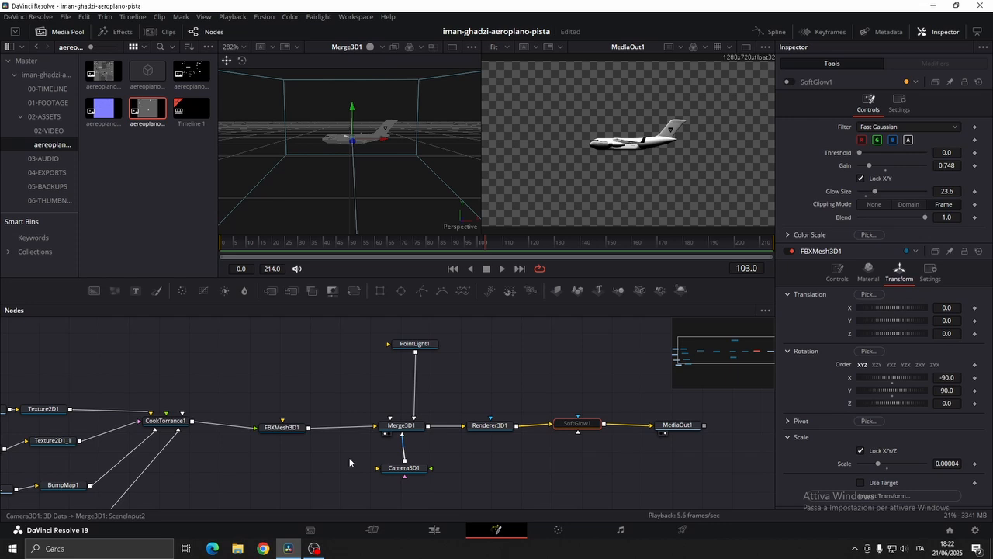
Group CookTorrance1 with all its texture nodes, and place the group and FBXMesh3D1 above the merge row
middle_click_drag(349, 462, 515, 419)
left_click_drag(175, 338, 422, 502)
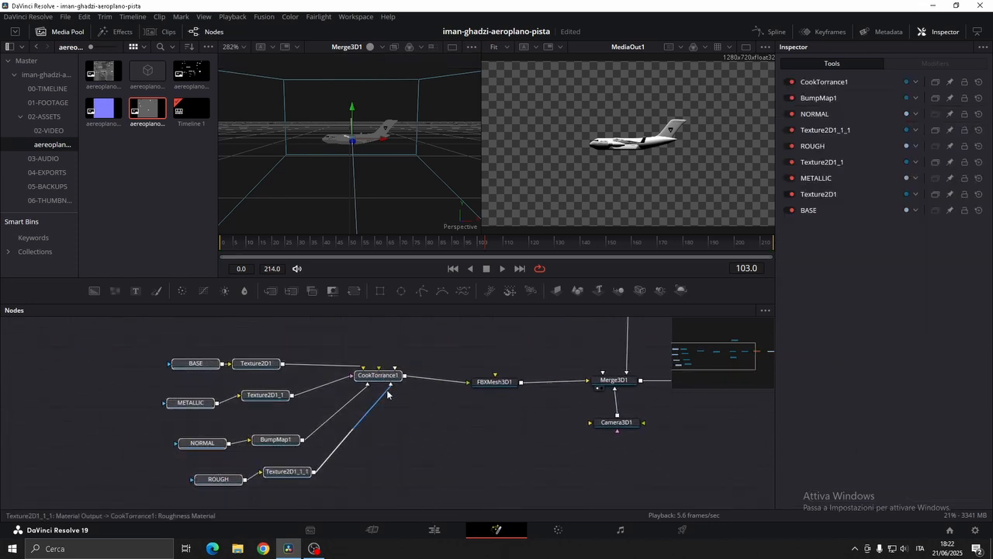
right_click(378, 376)
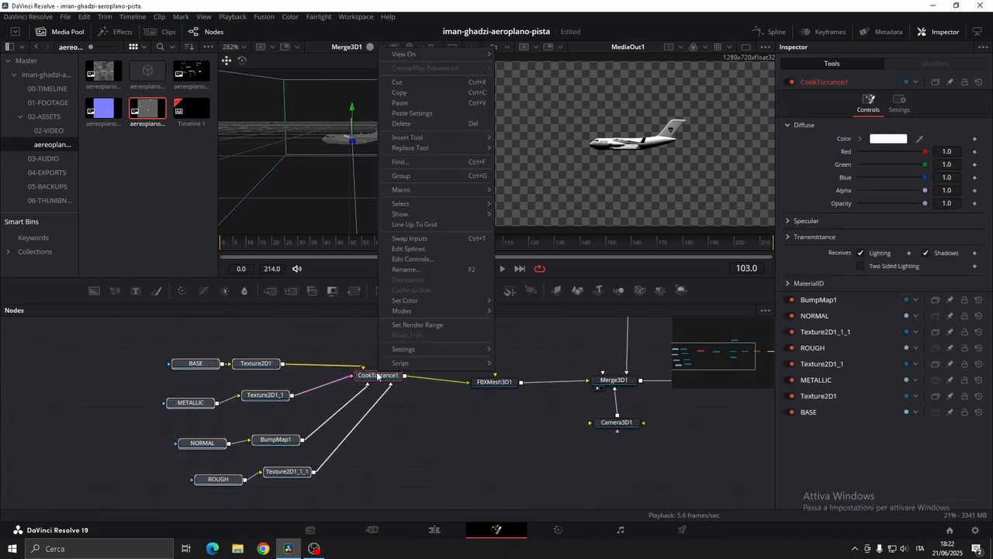
left_click(416, 176)
left_click_drag(266, 391, 353, 417)
left_click_drag(447, 423, 478, 342)
middle_click_drag(435, 365, 422, 376)
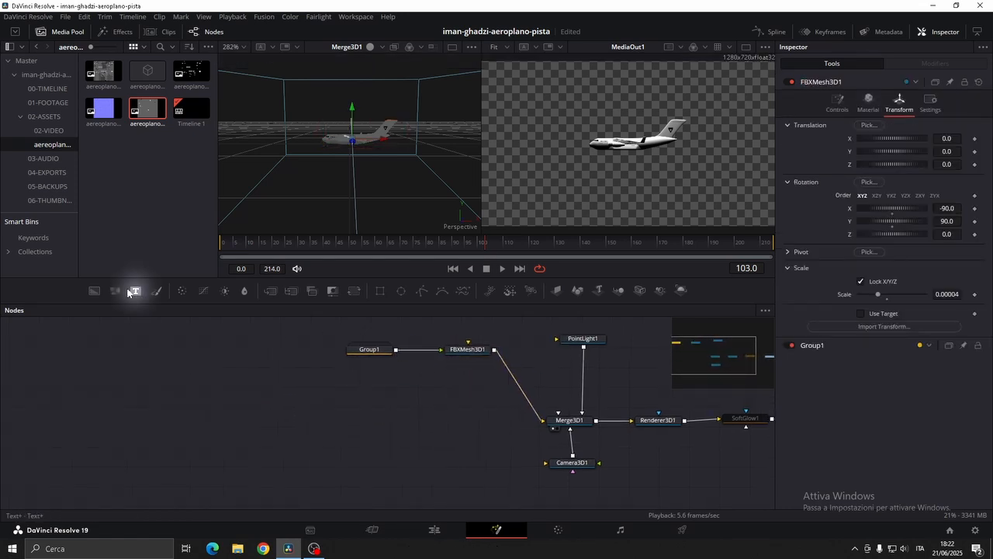
Add a Text+ node feeding a new Image Plane 3D and connect the plane to Merge3D1
left_click_drag(222, 393, 346, 427)
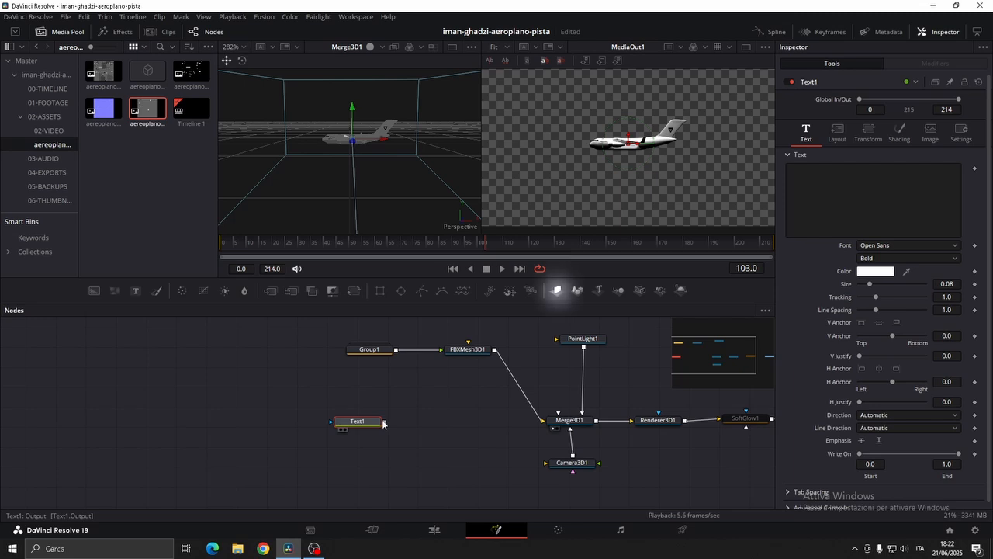
left_click(558, 291)
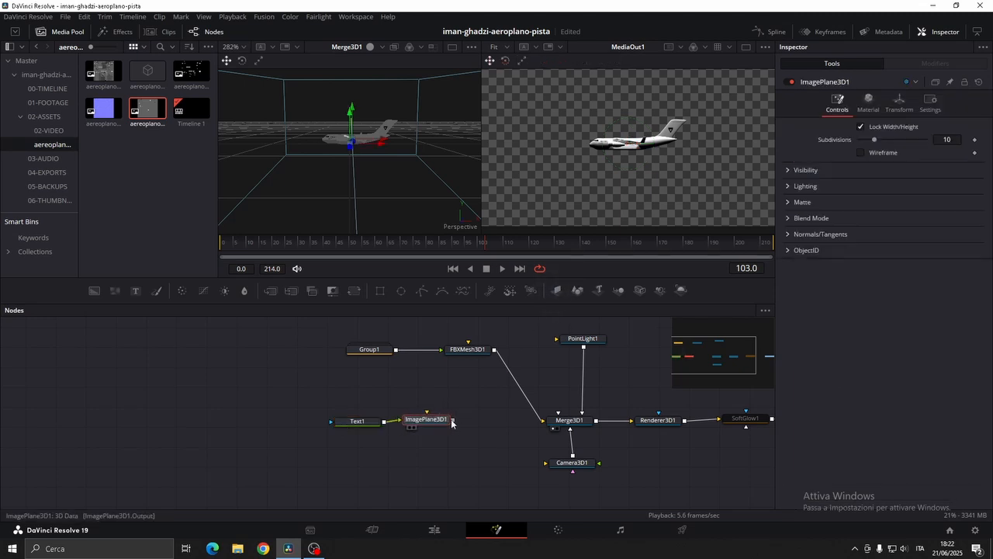
left_click_drag(454, 419, 552, 426)
Show Text1 in its own viewer, hide the media pool and enter the text "Once you're in the sky"
left_click(361, 423)
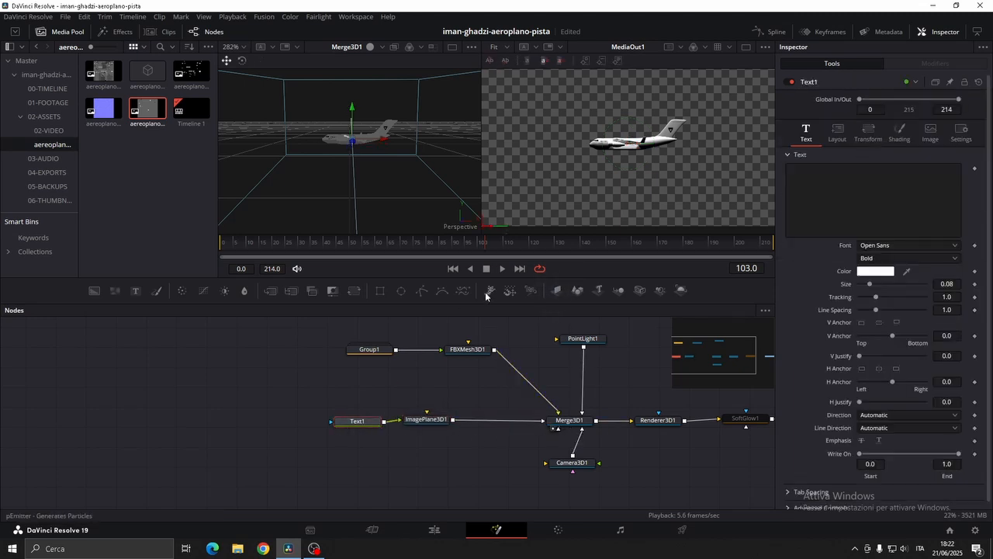
key("1")
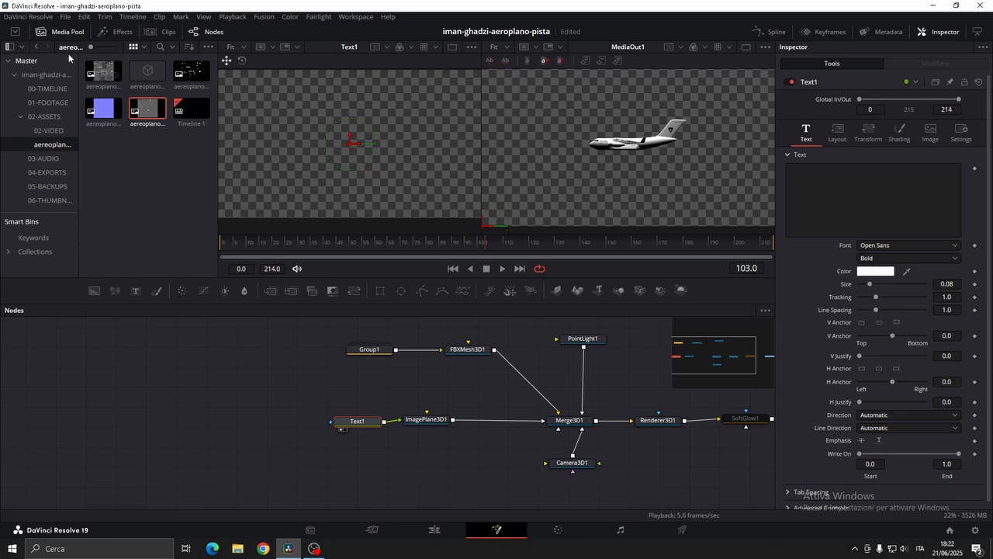
left_click(55, 32)
left_click(880, 164)
type("Once you'")
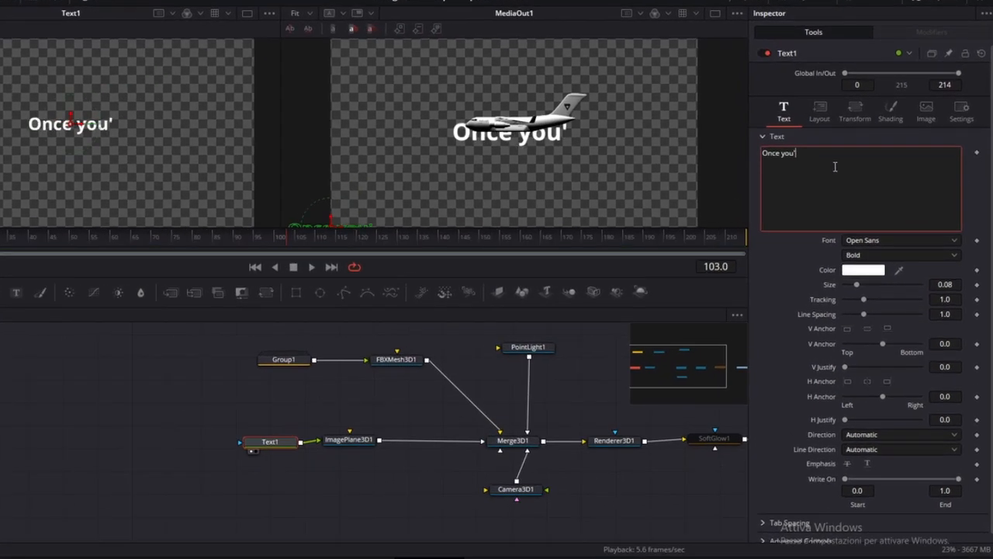
type("re in the sky")
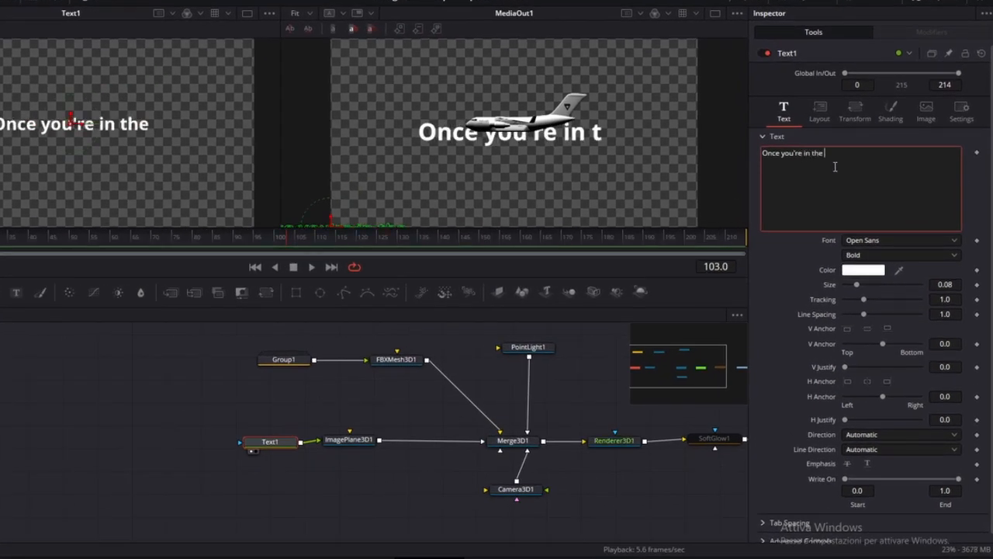
Set Text1's font to Montserrat Medium with a size of 0.0291
left_click(898, 240)
scroll(891, 388, "up", 5)
left_click(891, 425)
left_click(880, 256)
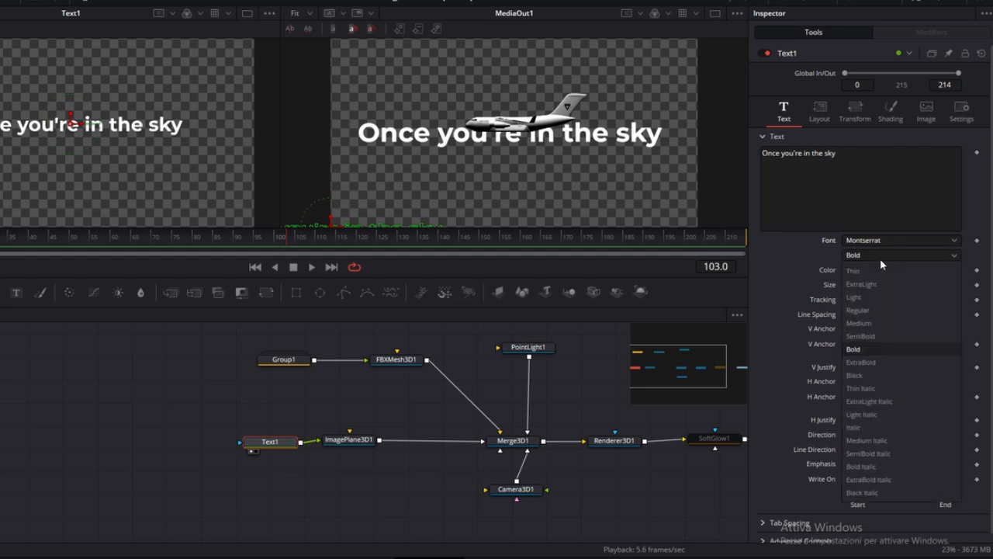
left_click(877, 324)
double_click(948, 284)
type("0.02")
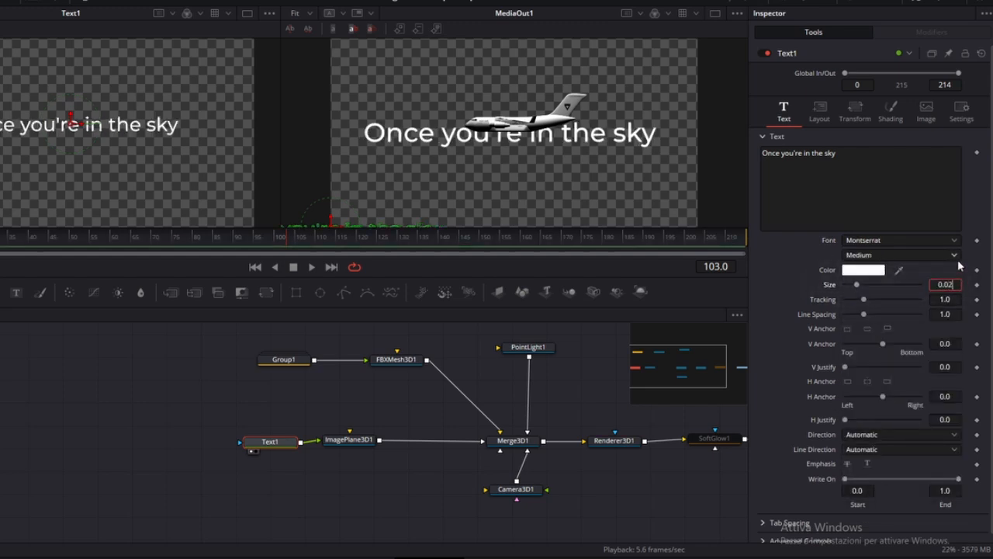
key("Return")
Apply Character Level Styling to Text1 and make the words "Once you're" ExtraBold
right_click(857, 189)
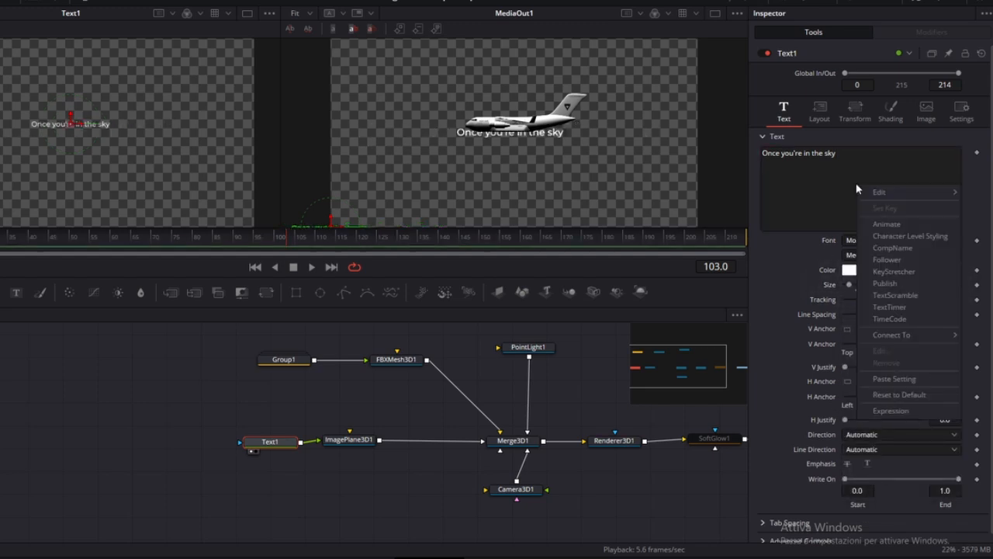
left_click(897, 238)
left_click(918, 33)
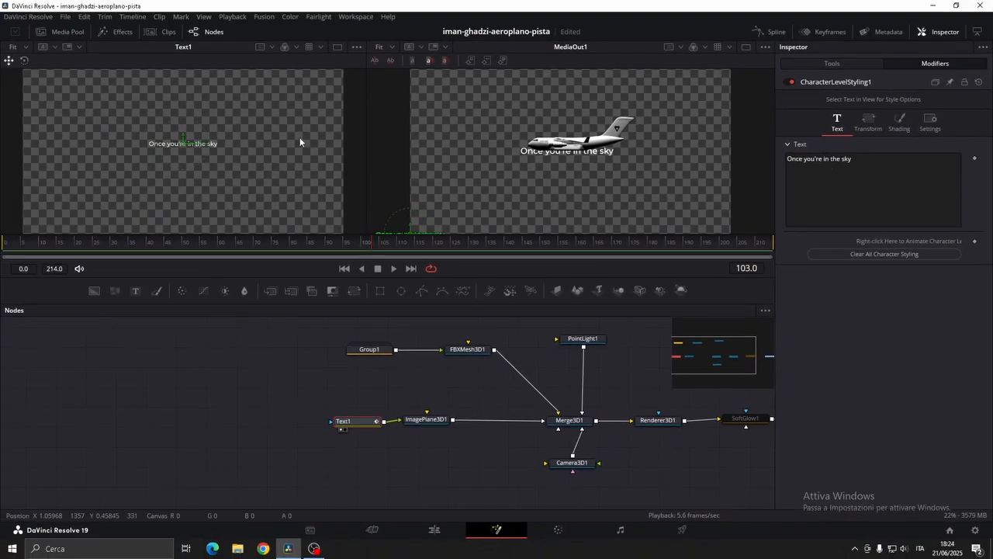
scroll(133, 146, "up", 3, "ctrl")
left_click_drag(70, 149, 174, 118)
left_click(915, 229)
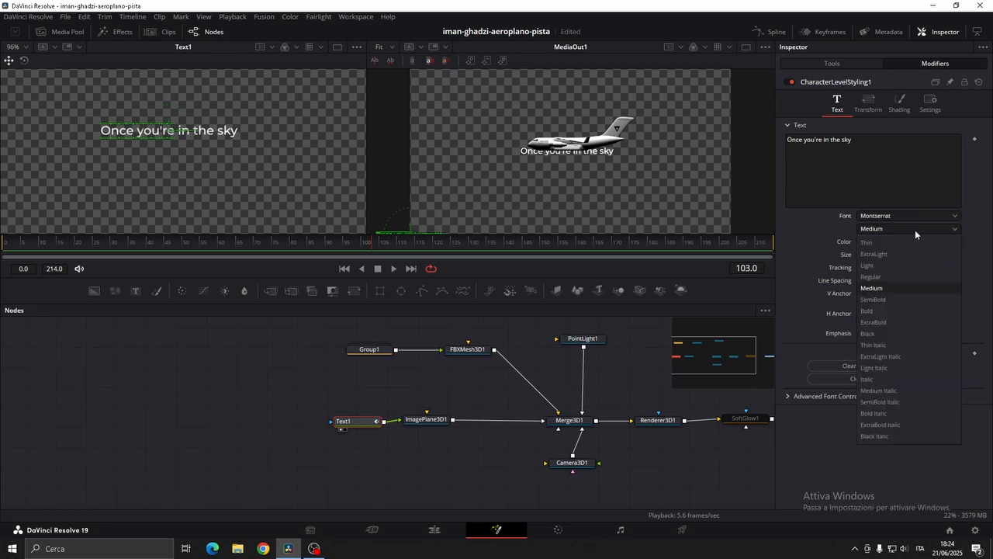
left_click(893, 321)
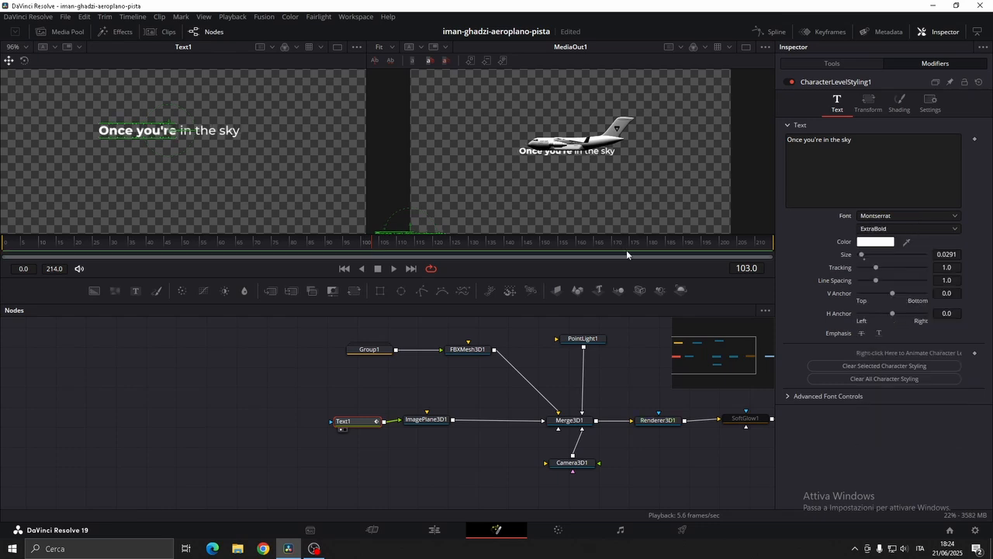
Position ImagePlane3D1 at X 0.021 and Y 0.064 and set its scale to 1.154
middle_click_drag(533, 404, 487, 398)
left_click_drag(379, 417, 404, 418)
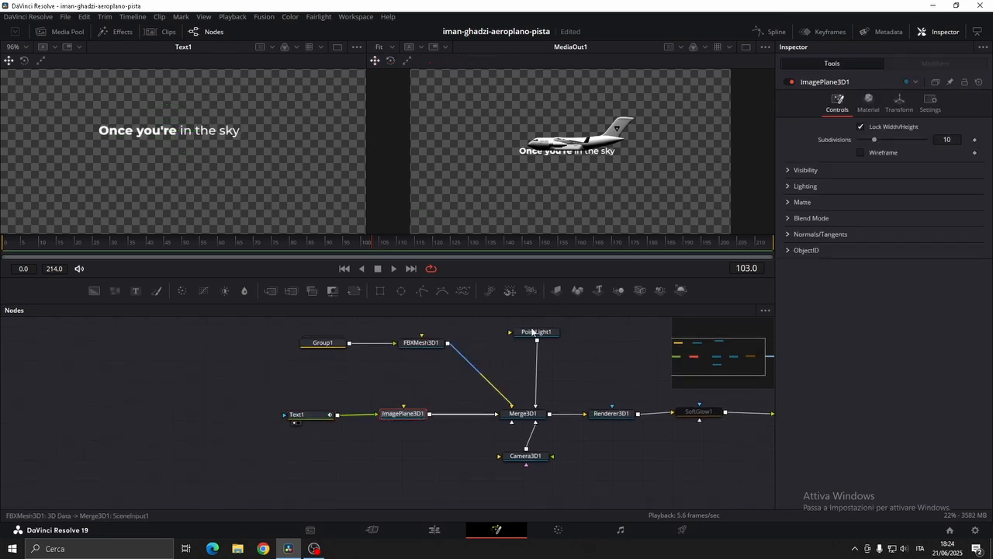
left_click(899, 105)
mouse_move(946, 152)
left_mouse_down()
mouse_move(967, 151)
mouse_move(942, 133)
left_mouse_up()
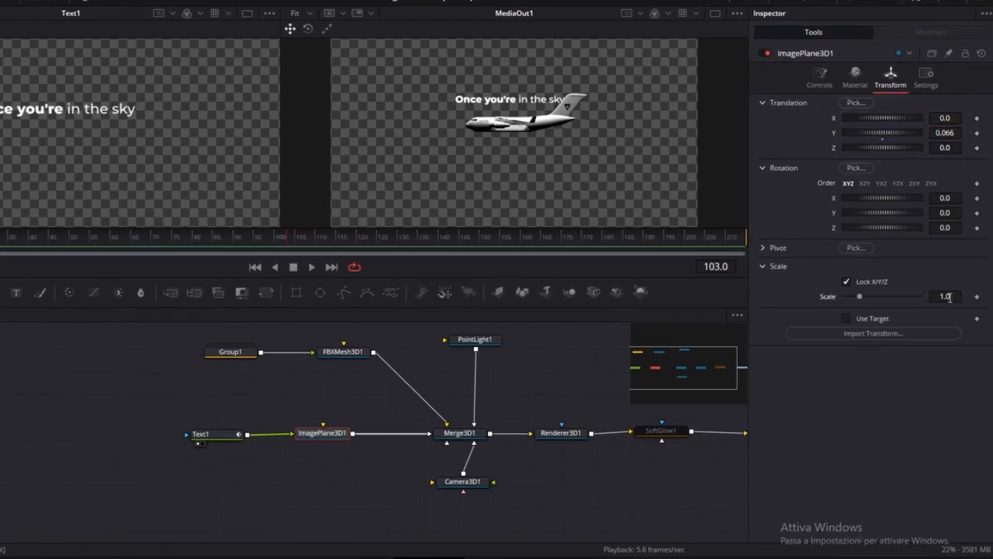
mouse_move(949, 296)
left_mouse_down()
mouse_move(966, 296)
mouse_move(956, 297)
left_mouse_up()
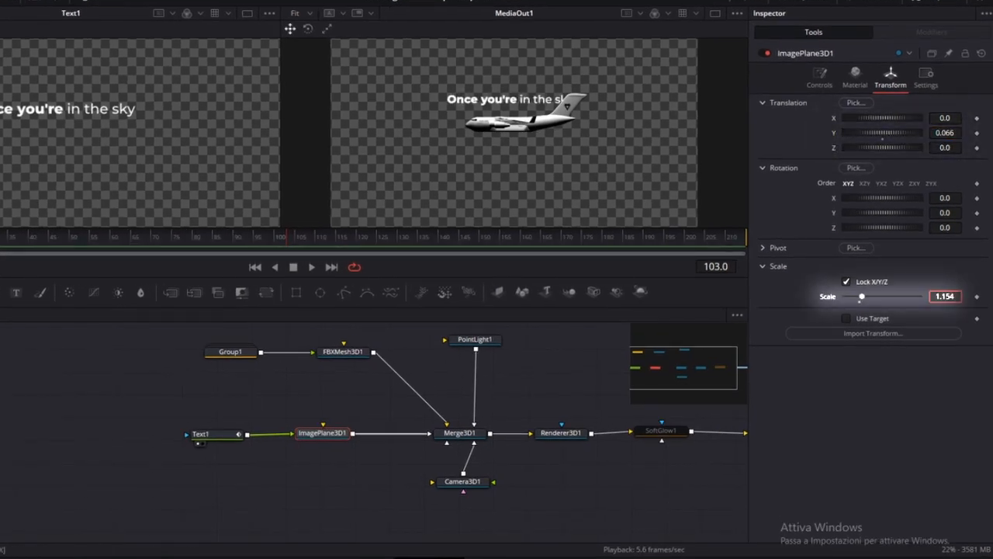
left_click_drag(947, 118, 954, 118)
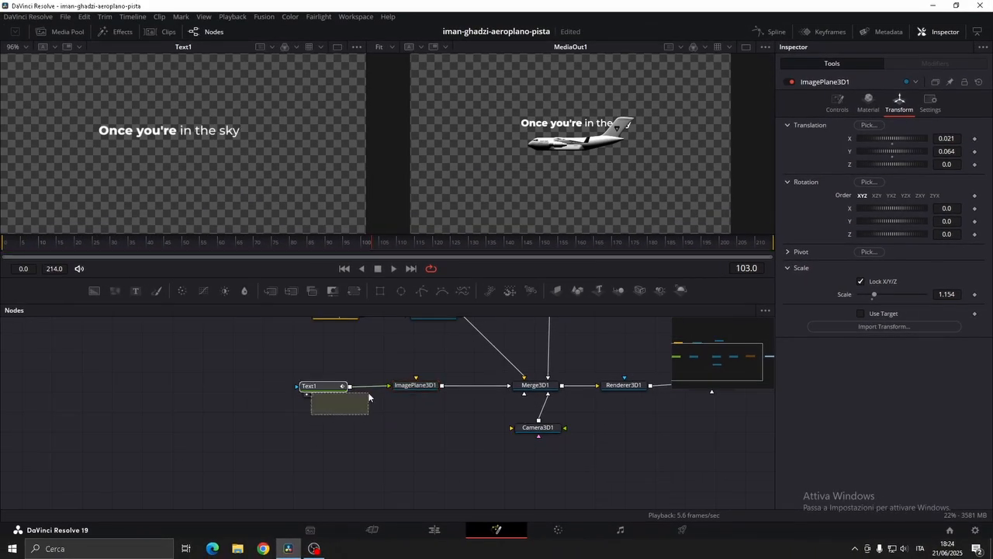
Duplicate Text1 and ImagePlane3D1 below the originals and connect the copied plane to Merge3D1
left_click_drag(215, 434, 339, 392)
left_click_drag(419, 377, 417, 378)
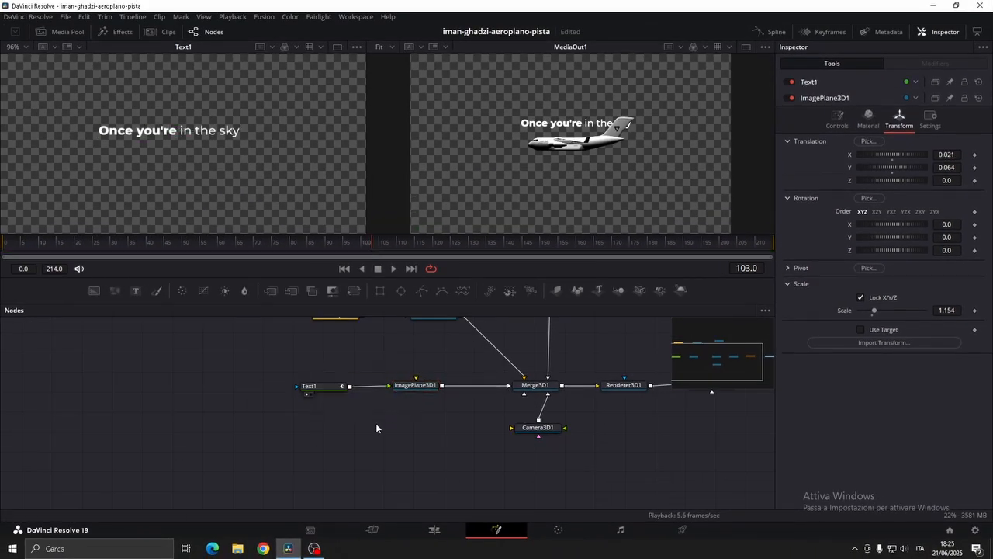
key("ctrl+v")
left_click_drag(452, 425, 525, 394)
Show Text1_1 in the viewer and replace its text with "Than it's a lot Easier"
left_click(332, 424)
key("1")
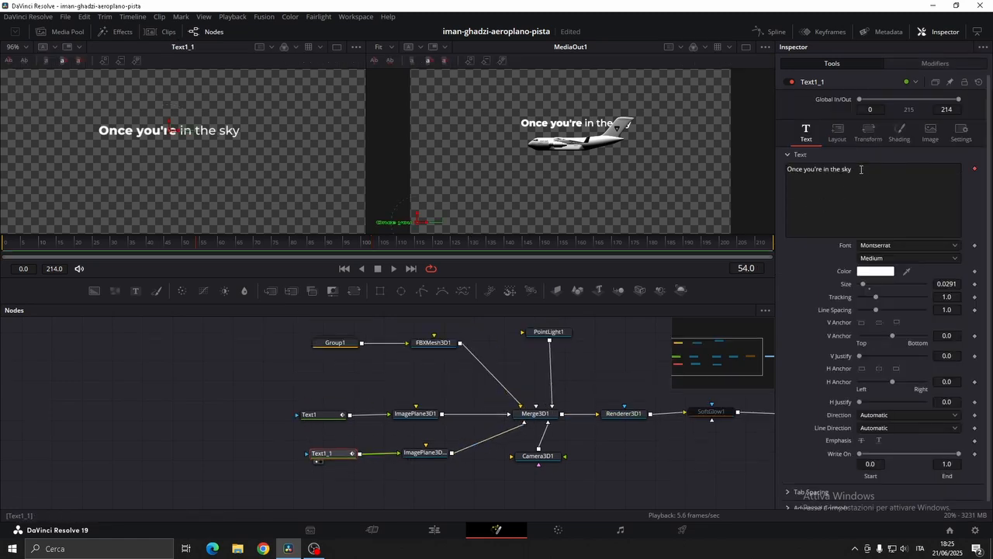
left_click(849, 200)
type("Than it's a lot Easier")
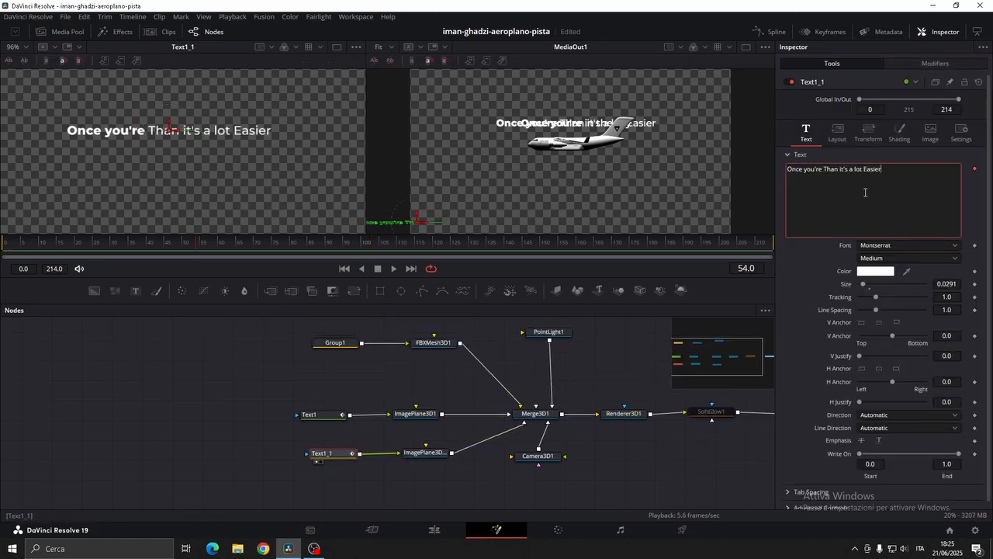
key("BackSpace")
key("BackSpace")
key("BackSpace")
key("BackSpace")
key("BackSpace")
key("BackSpace")
key("BackSpace")
key("BackSpace")
key("BackSpace")
key("BackSpace")
key("BackSpace")
key("BackSpace")
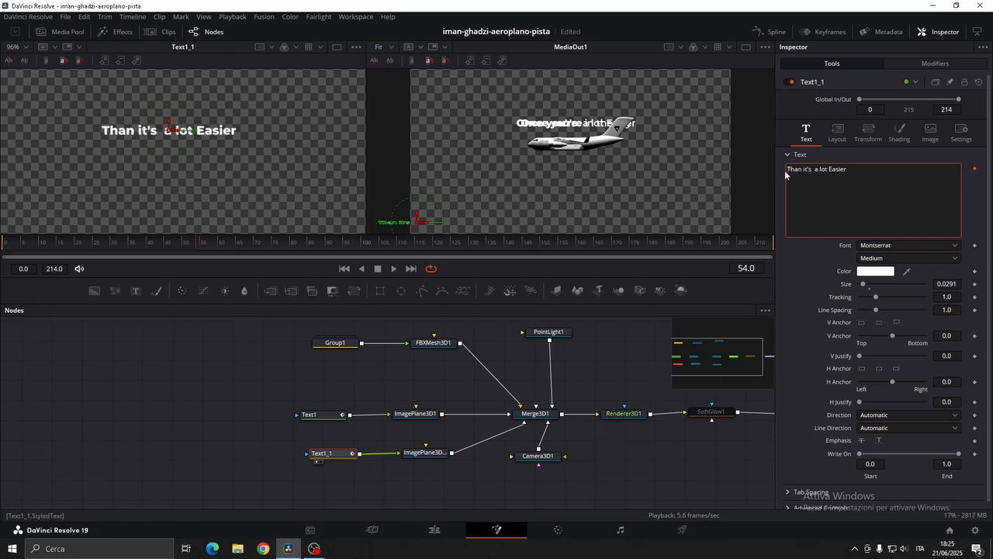
Set the words "a lot Easier" in Text1_1 to the Medium weight through its Character Level Styling
left_click(935, 63)
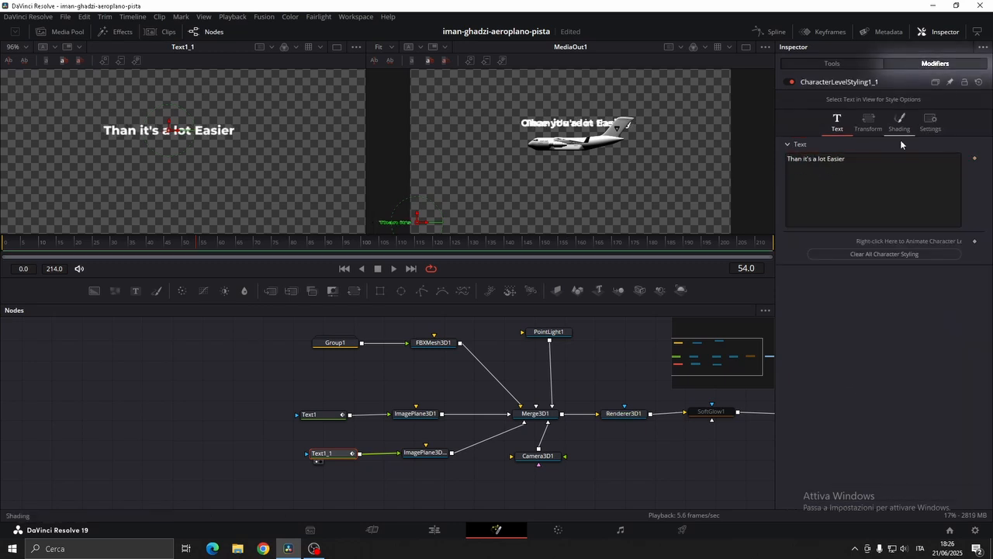
left_click(166, 132)
left_click(888, 228)
left_click(883, 267)
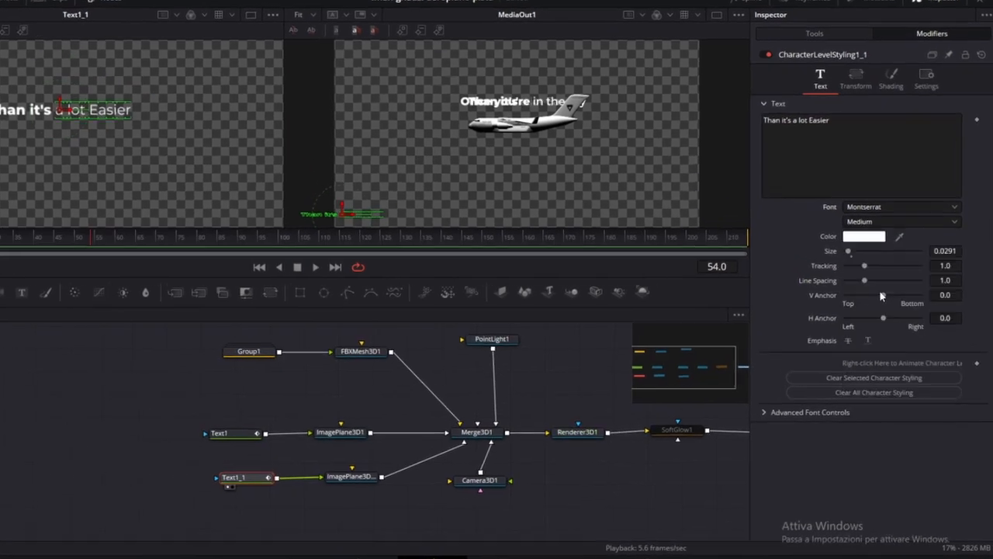
Move ImagePlane3D1_1 down to Y -0.027 so the second caption sits below the airplane
left_click(451, 450)
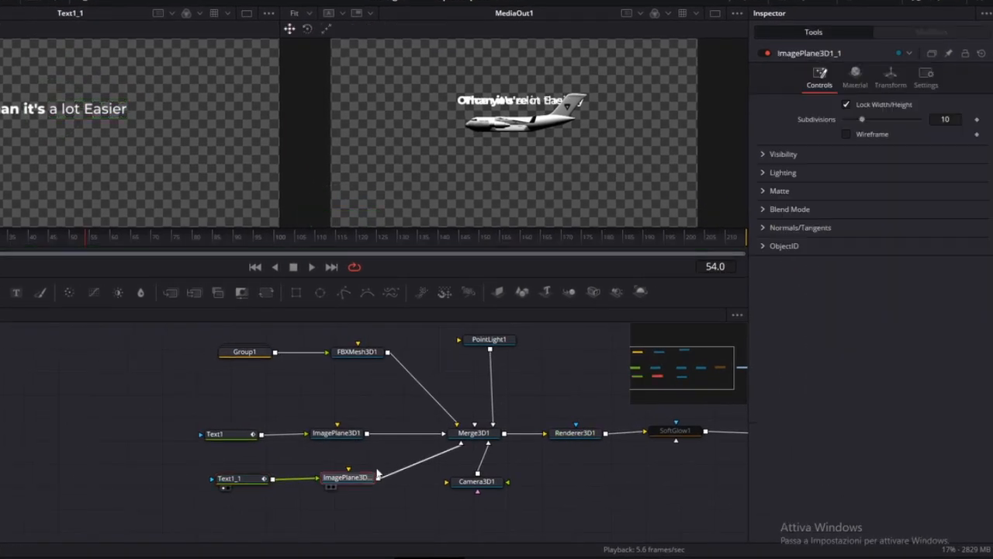
left_click(891, 80)
mouse_move(952, 134)
left_mouse_down()
mouse_move(923, 134)
mouse_move(934, 133)
left_mouse_up()
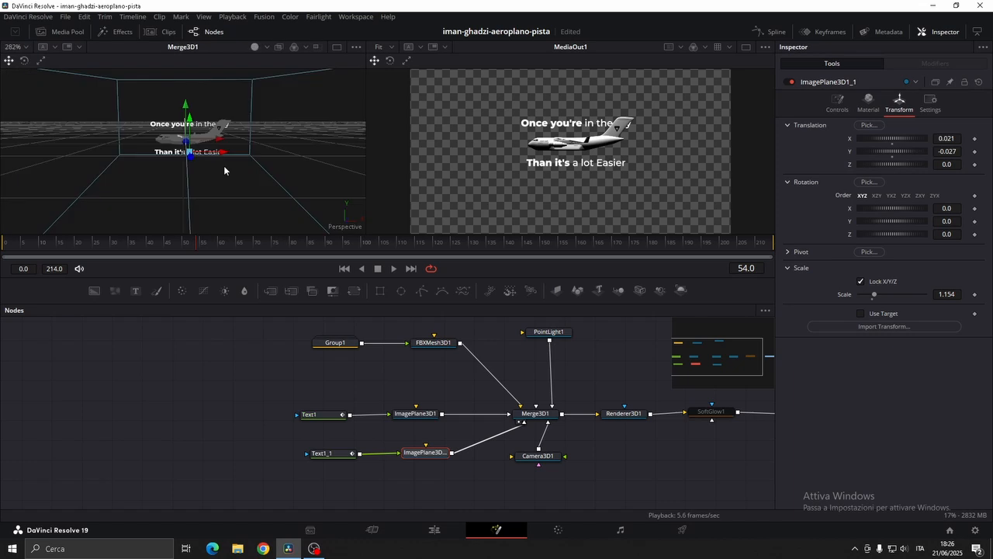
Set the Z translation of both caption planes, ImagePlane3D1 and ImagePlane3D1_1, to -0.04
middle_click_drag(224, 157, 224, 153, "alt+shift")
scroll(223, 157, "down", 6, "alt+shift")
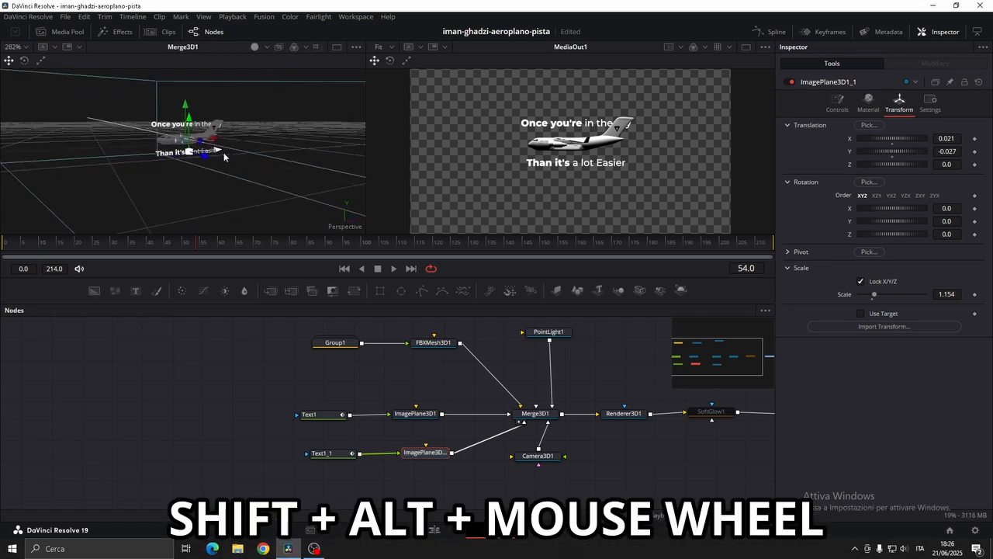
scroll(223, 157, "up", 3, "alt+shift")
scroll(223, 156, "up", 4, "alt+shift")
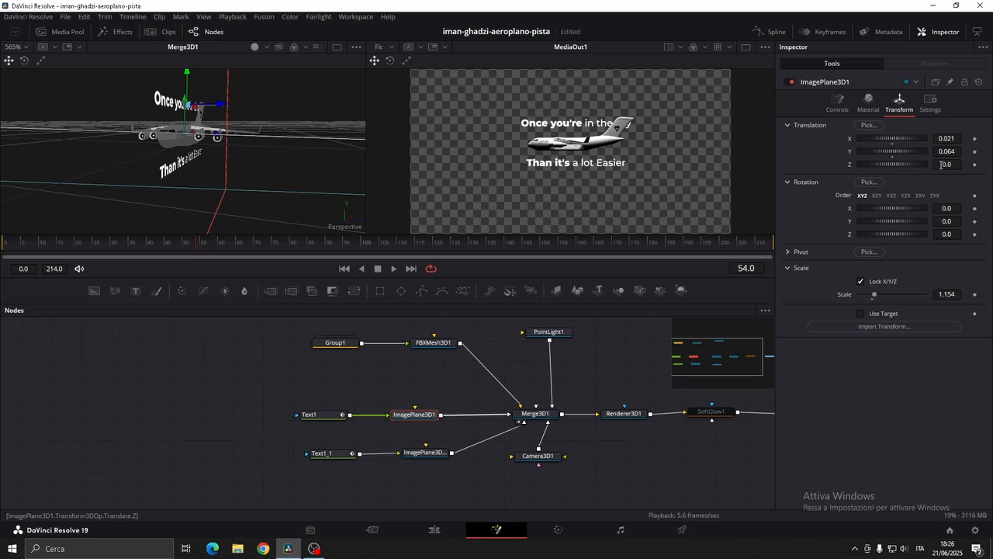
mouse_move(940, 164)
left_mouse_down()
mouse_move(910, 164)
mouse_move(925, 165)
left_mouse_up()
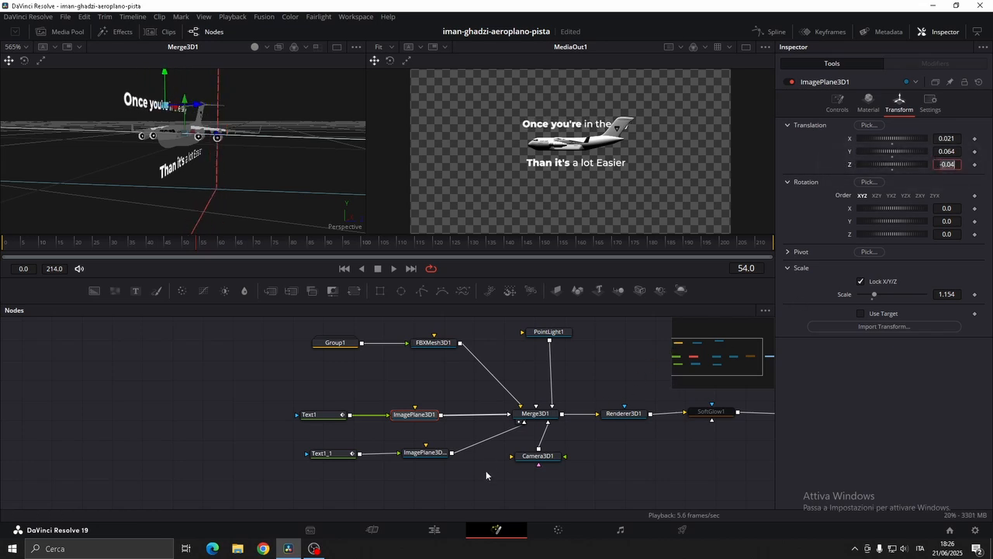
left_click(425, 452)
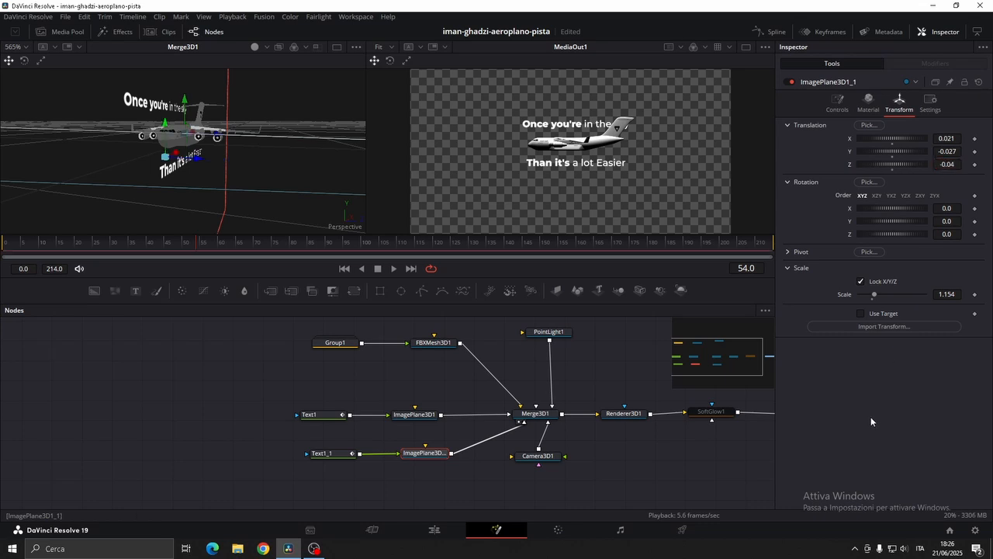
Turn off Affected by Lights for ImagePlane3D1_1 and ImagePlane3D1
scroll(308, 166, "down", 3)
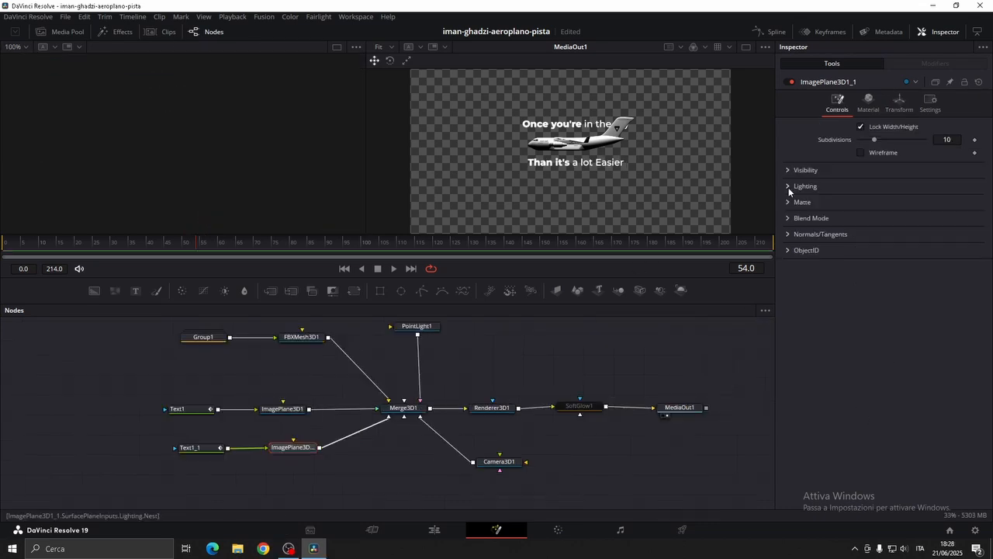
left_click(788, 187)
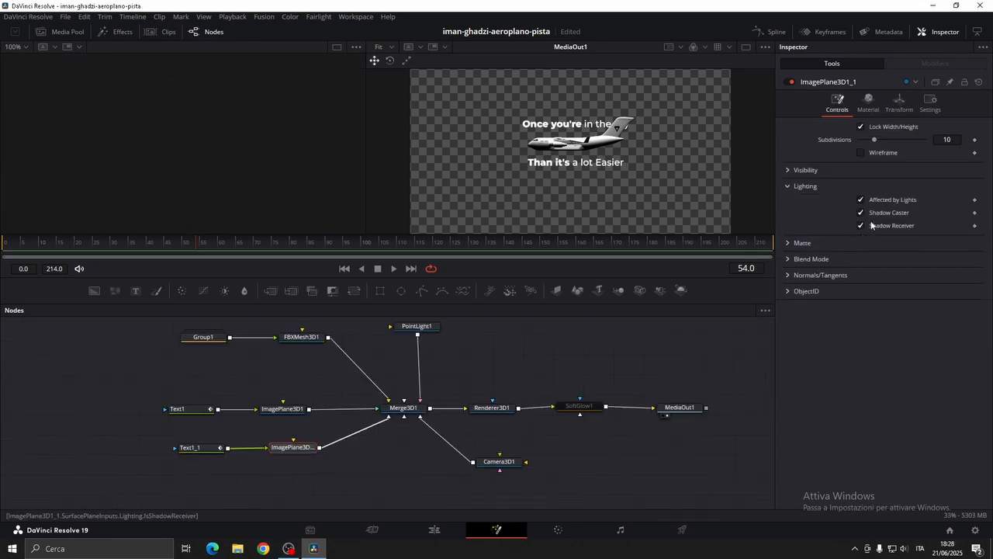
left_click(860, 199)
left_click(293, 409)
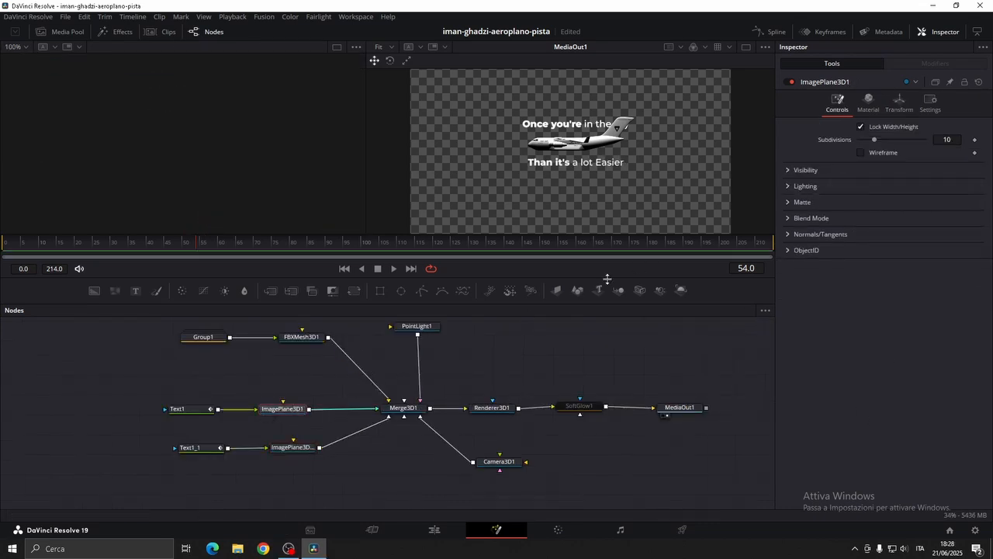
left_click(788, 187)
left_click(860, 199)
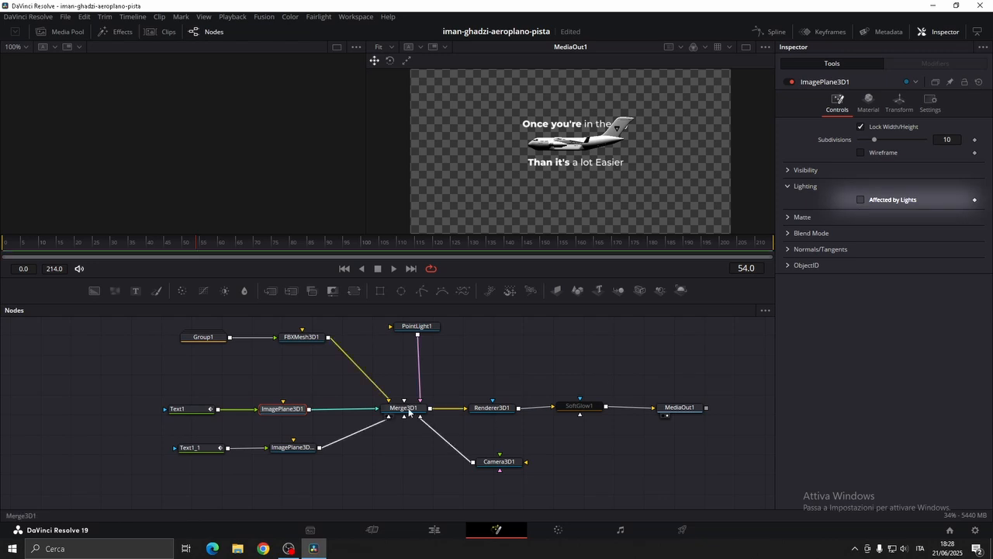
Bring the cloud image from the 02-ASSETS bin into the composition and connect it to Merge3D1 through a new ImagePlane3D
scroll(407, 414, "up", 2)
middle_click_drag(406, 414, 432, 310)
left_click(72, 34)
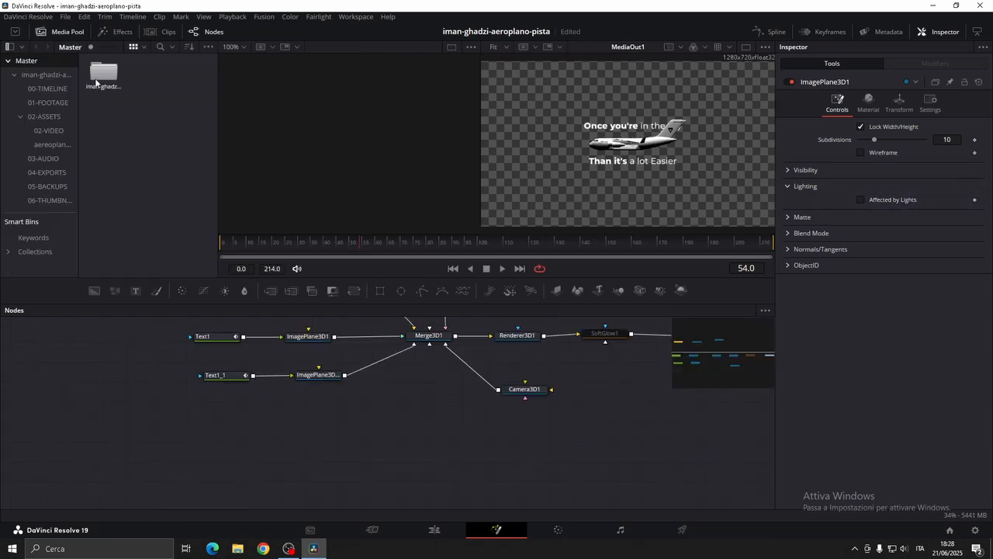
left_click(56, 116)
left_click_drag(192, 72, 299, 423)
left_click(70, 32)
left_click(556, 291)
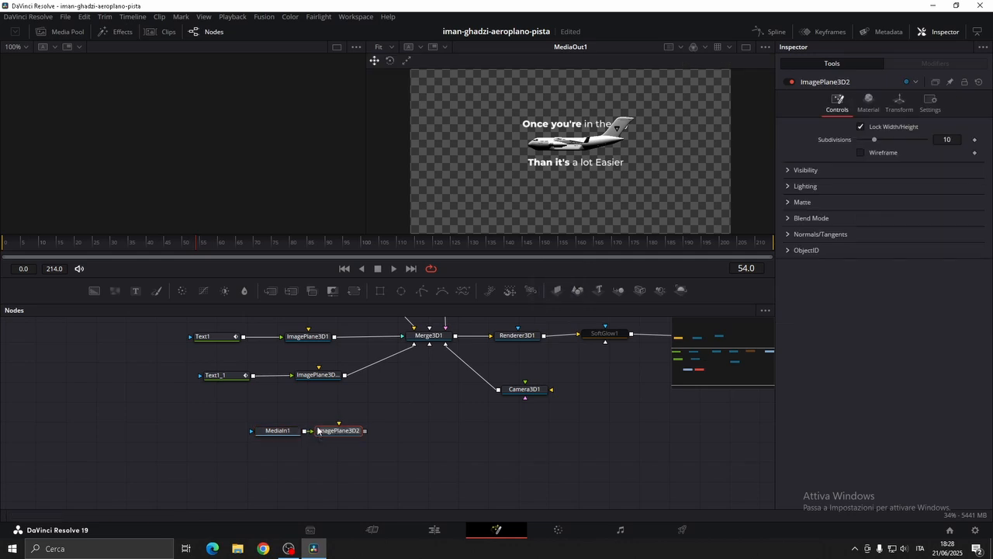
left_click_drag(374, 428, 429, 343)
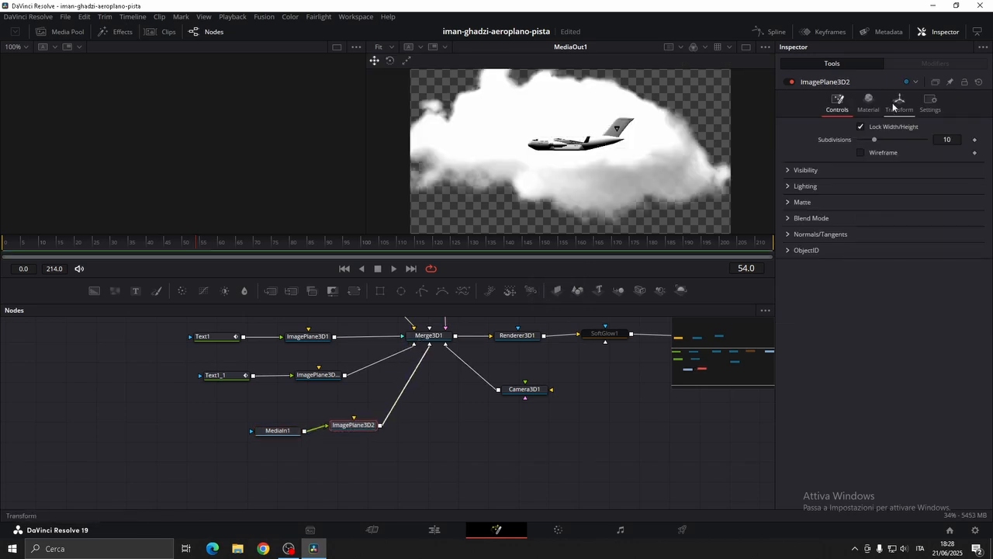
Set the material opacity of the cloud plane ImagePlane3D2 to 0.6
left_click(868, 101)
left_click_drag(923, 204, 894, 206)
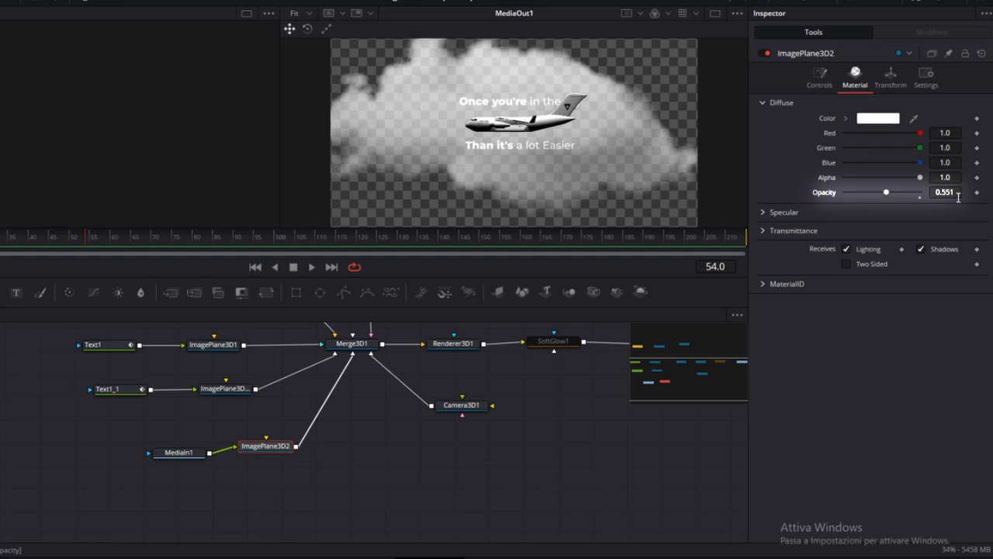
left_click(958, 193)
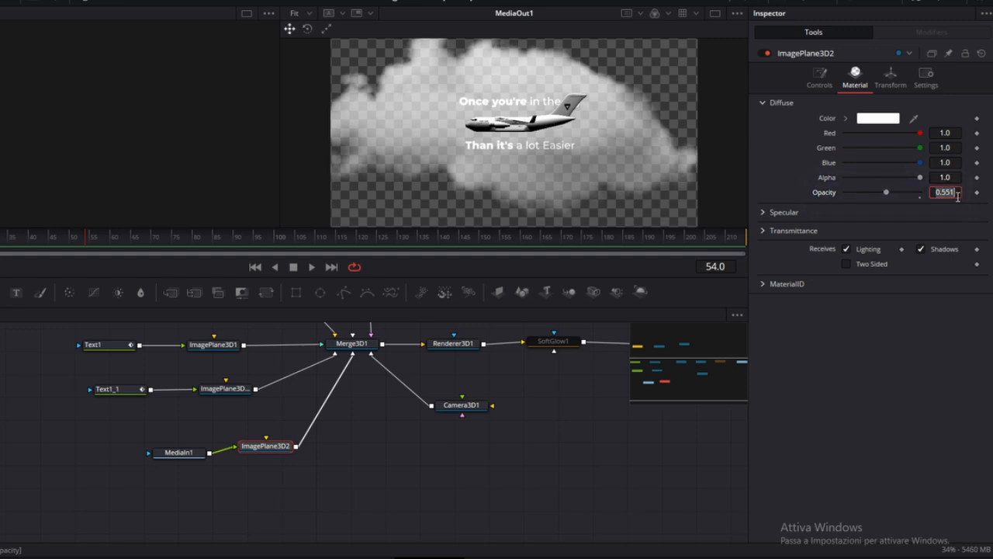
type("0.6")
key("Tab")
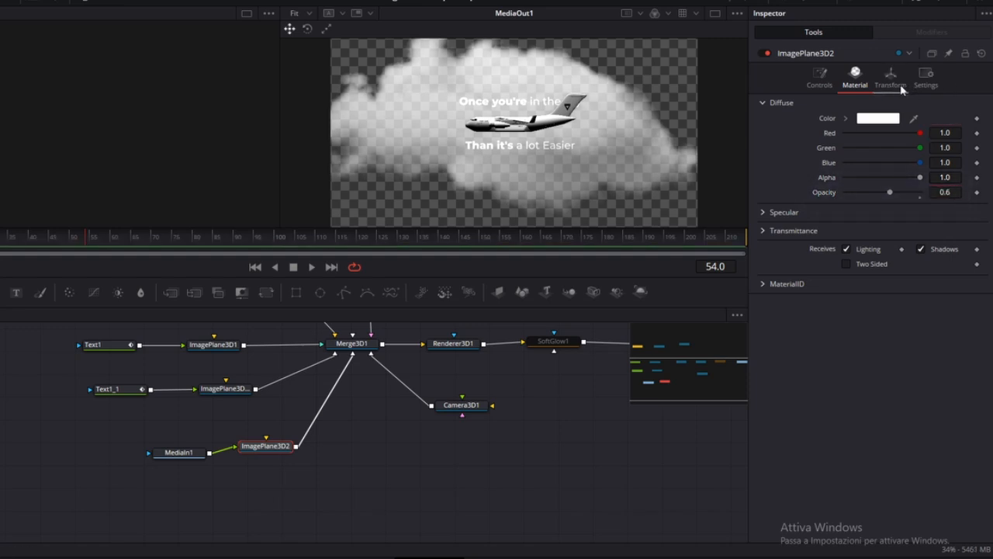
Scale the cloud plane ImagePlane3D2 to 0.697 and show Merge3D1 in the 3D viewer
left_click(892, 82)
left_click_drag(946, 296, 896, 295)
middle_click_drag(407, 393, 407, 423)
left_click(335, 383)
middle_click_drag(133, 170, 132, 155)
Position ImagePlane3D2 at X -0.459, Y 0.305 and Z -1.09, and turn off its Affected by Lights option
left_click_drag(945, 118, 886, 118)
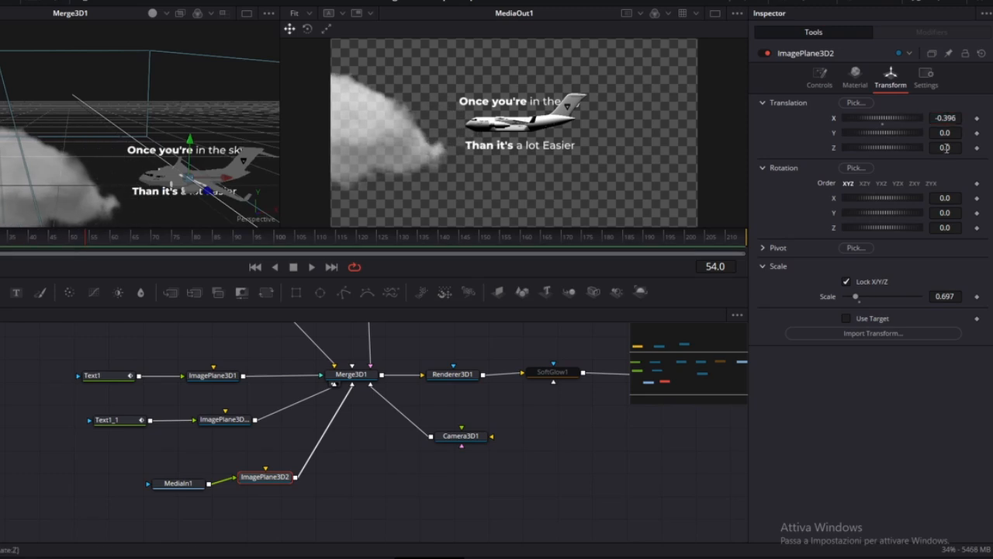
left_click_drag(947, 147, 936, 118)
left_click(819, 78)
left_click(897, 87)
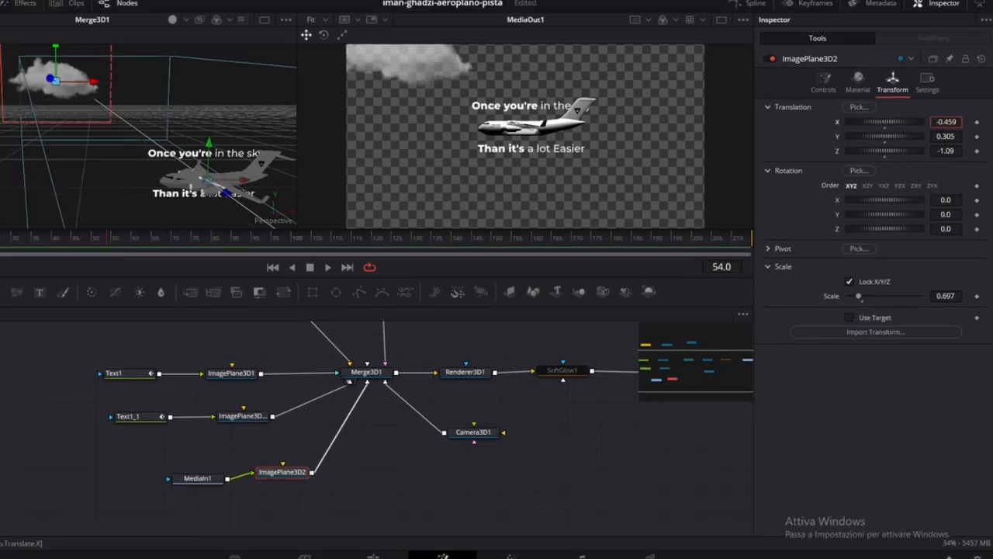
Duplicate MediaIn1 and ImagePlane3D2 twice below the originals and connect the first copied plane to Merge3D1
scroll(328, 419, "down", 2)
left_click_drag(328, 419, 152, 398)
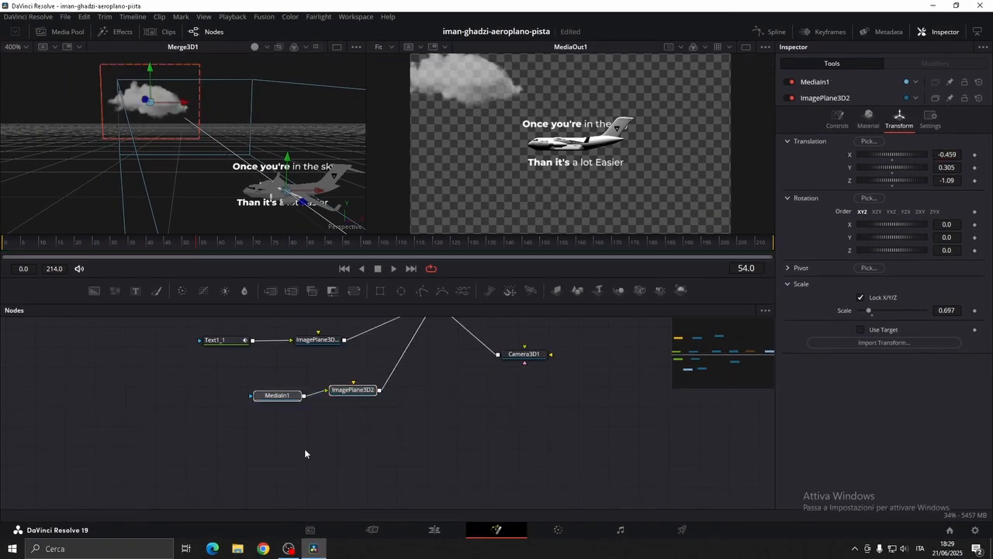
key("ctrl+c")
key("ctrl+v")
key("ctrl+v")
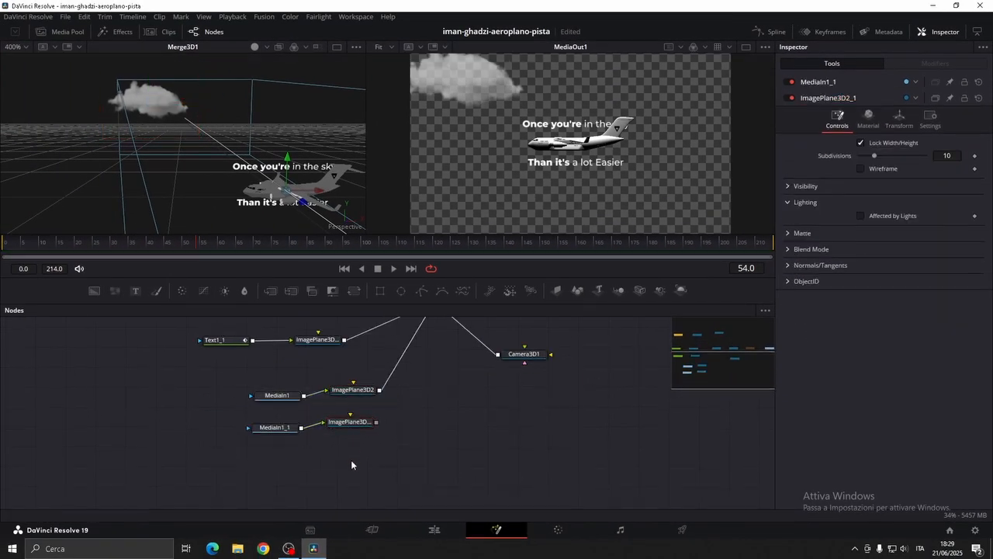
left_click_drag(359, 465, 433, 334)
left_click(390, 453)
scroll(392, 450, "up", 1)
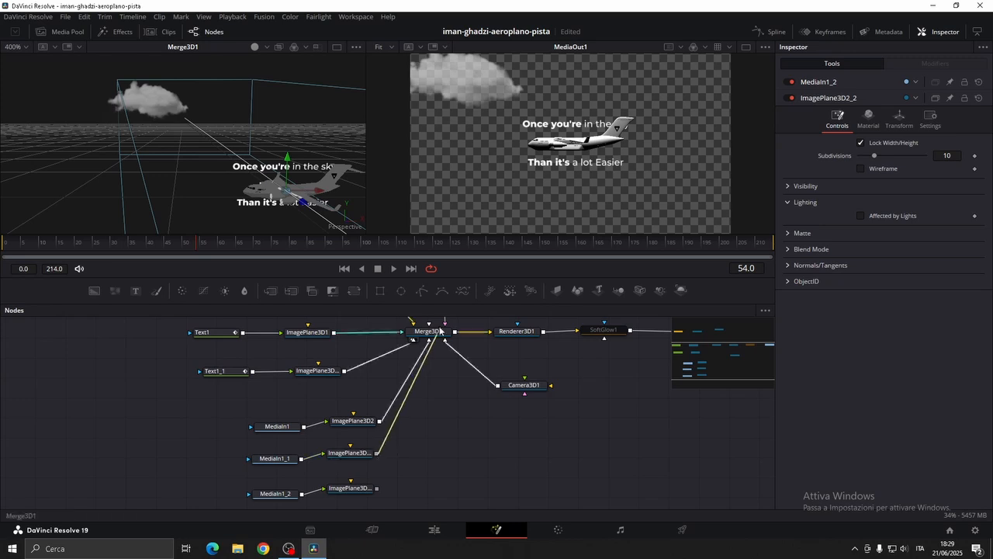
Move the second cloud, ImagePlane3D2_1, along X to the upper-right corner of the frame
left_click(355, 460)
left_click(900, 109)
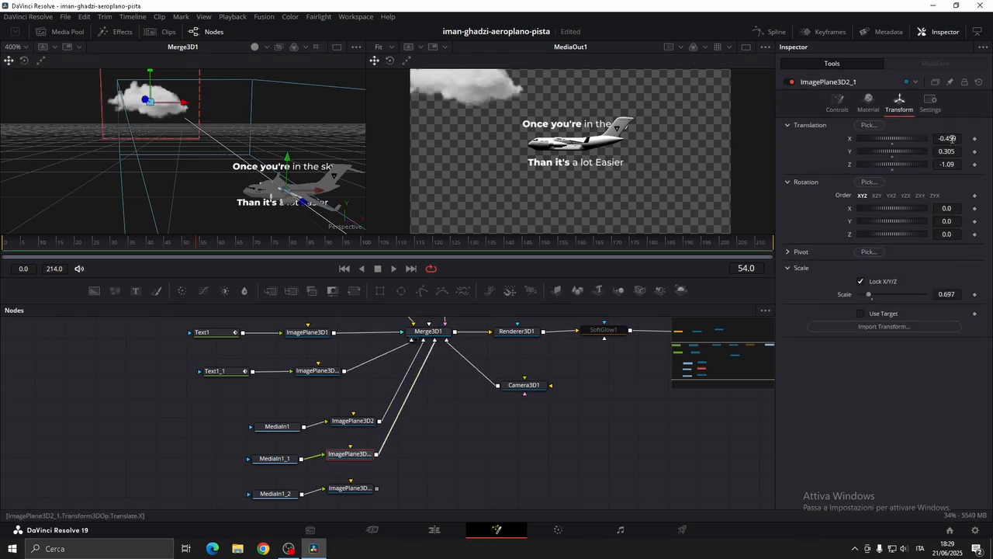
mouse_move(951, 138)
left_mouse_down()
mouse_move(983, 138)
mouse_move(927, 164)
mouse_move(973, 164)
mouse_move(934, 151)
mouse_move(935, 138)
left_mouse_up()
left_click(947, 163)
Connect ImagePlane3D2_2 to Merge3D1 and position this third cloud at X 0.333, Y -0.2 and Z 0.0
left_click(353, 457)
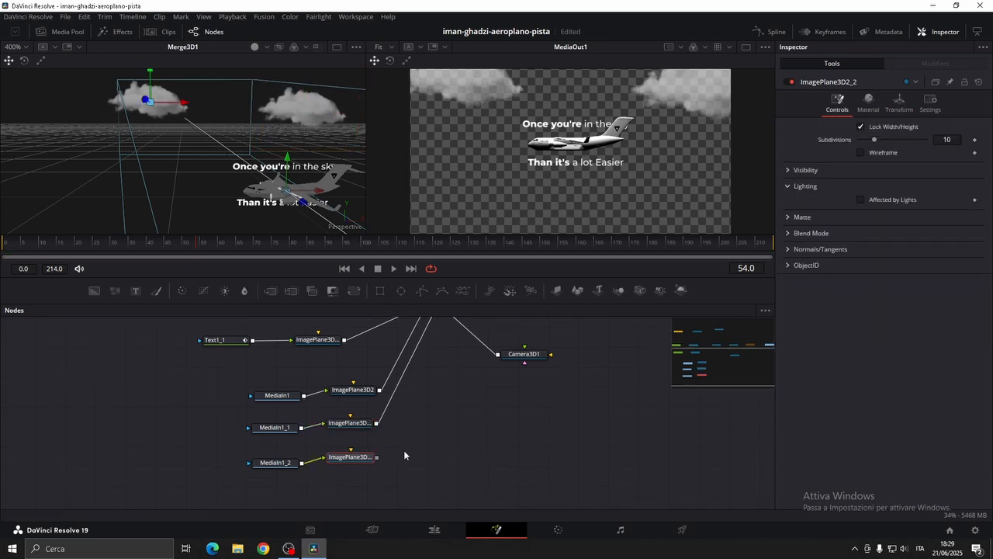
scroll(388, 457, "down", 1)
left_click(899, 103)
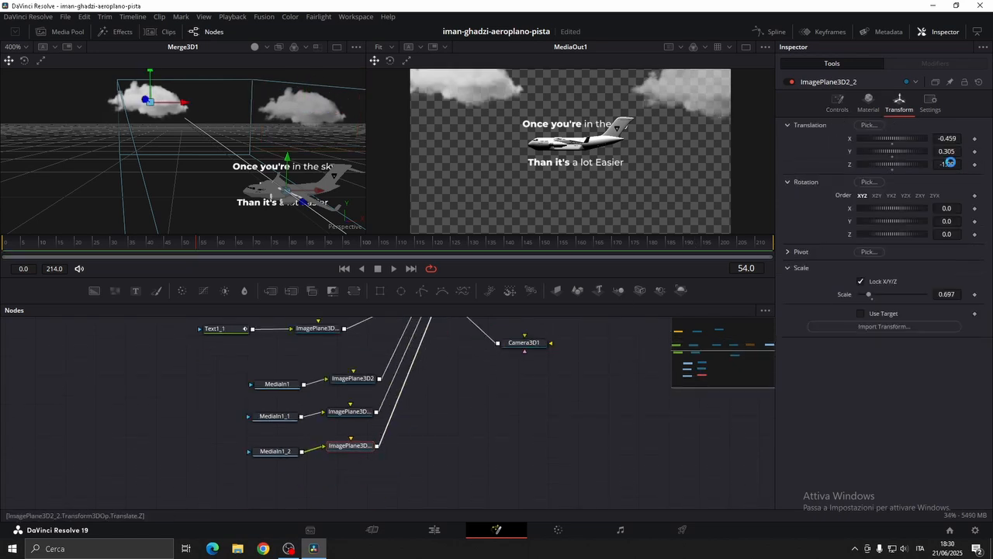
left_click_drag(947, 164, 915, 151)
left_click(892, 170)
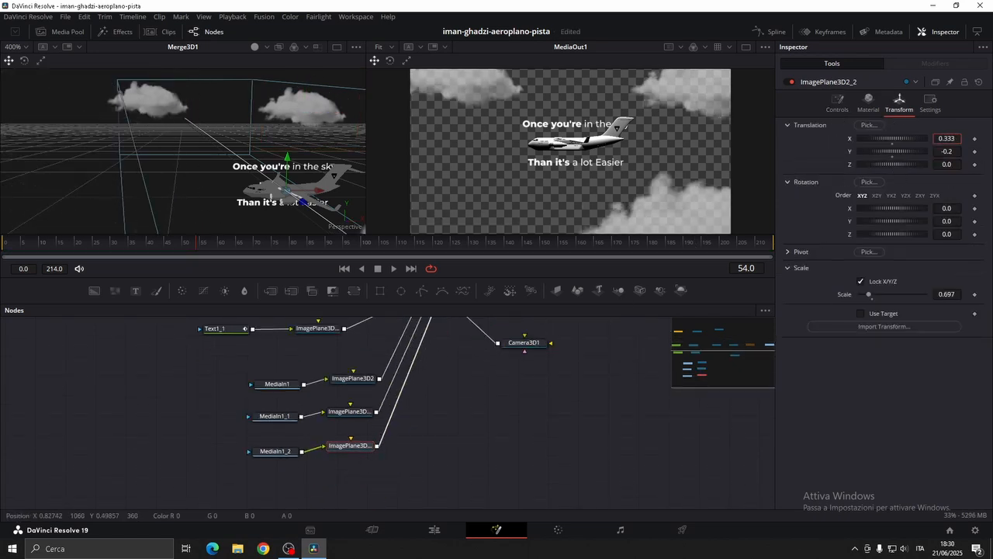
Add a Follower modifier to Text1's styled text and set its delay between characters to 0.5
left_click(295, 366)
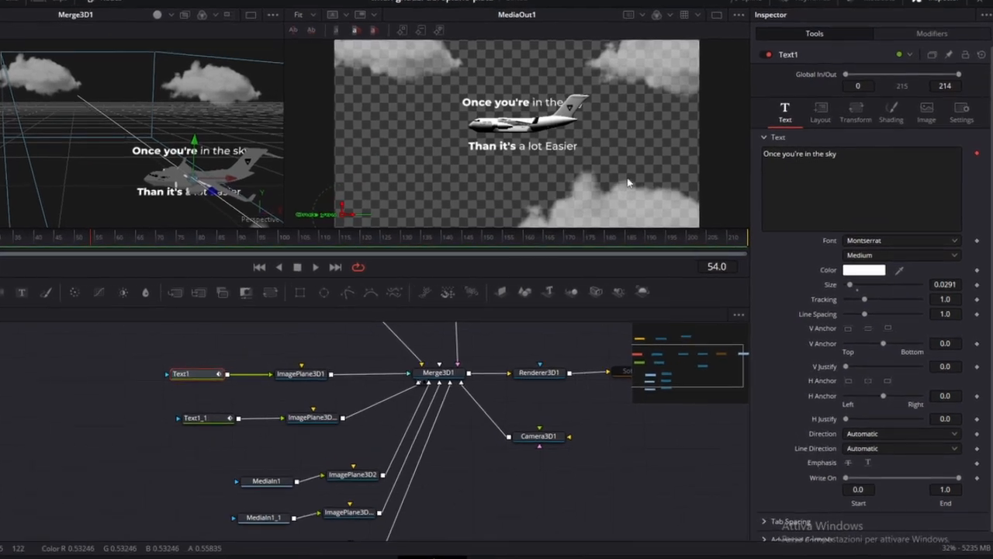
left_click(919, 51)
right_click(868, 182)
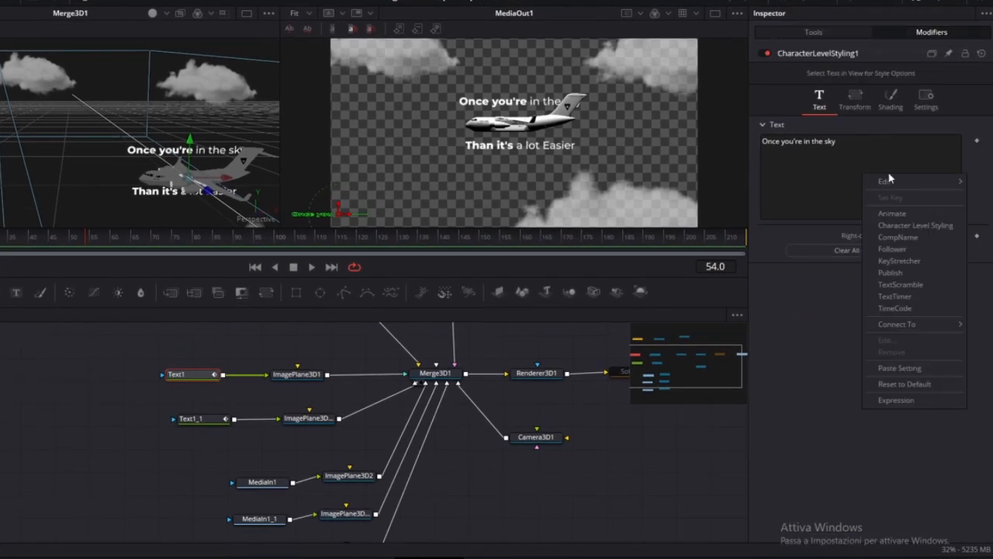
left_click(892, 248)
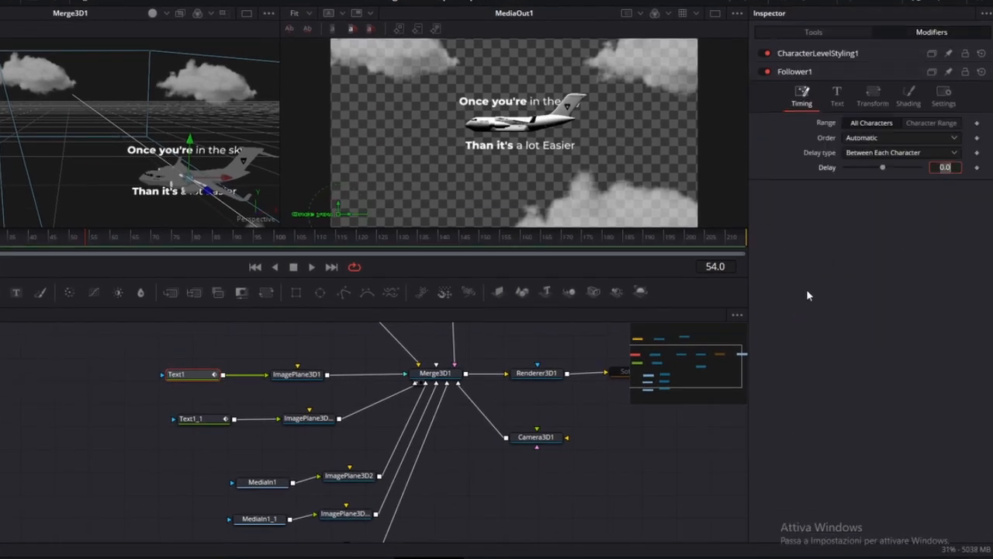
type("0.")
type("3")
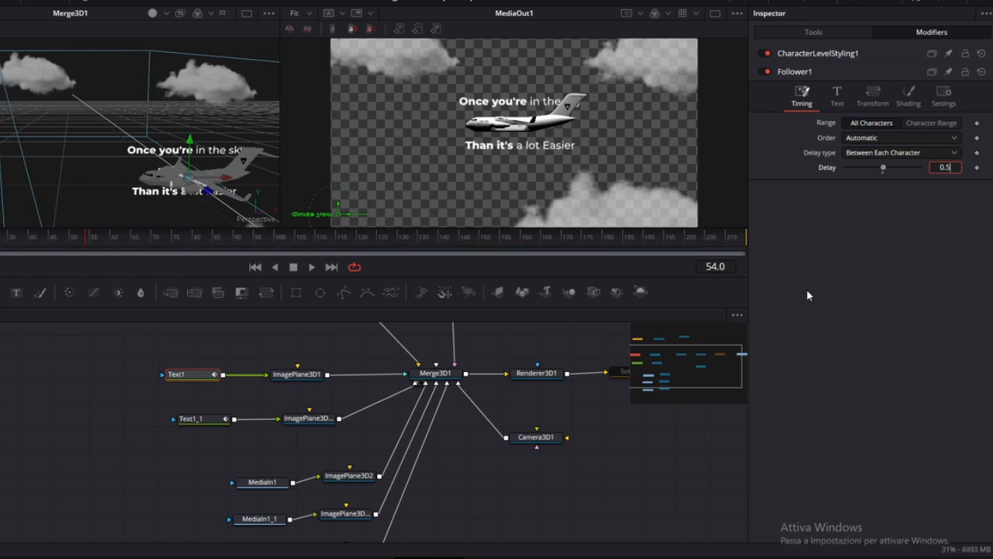
Modify the character offset in Text1's Follower1 transform with an XY Path
left_click(876, 101)
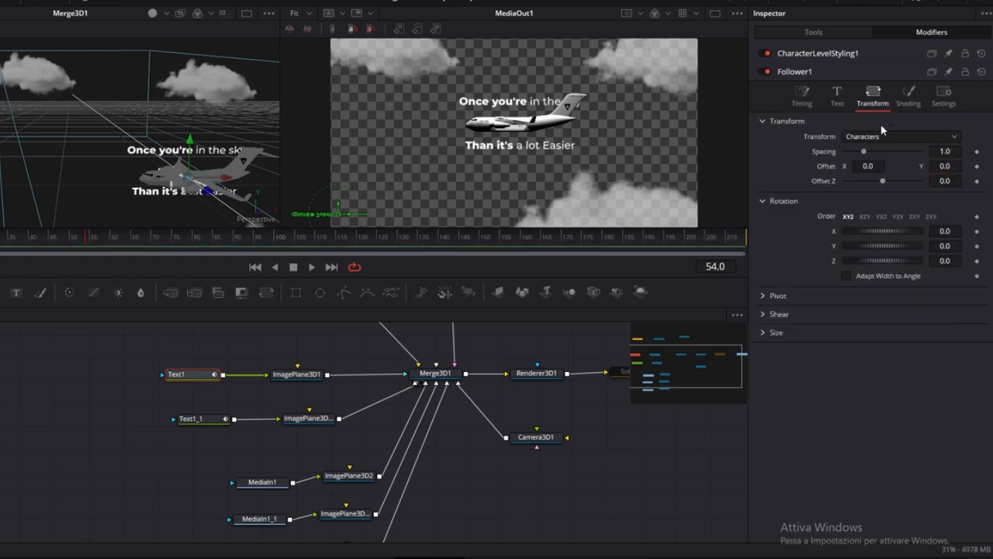
right_click(976, 167)
mouse_move(961, 221)
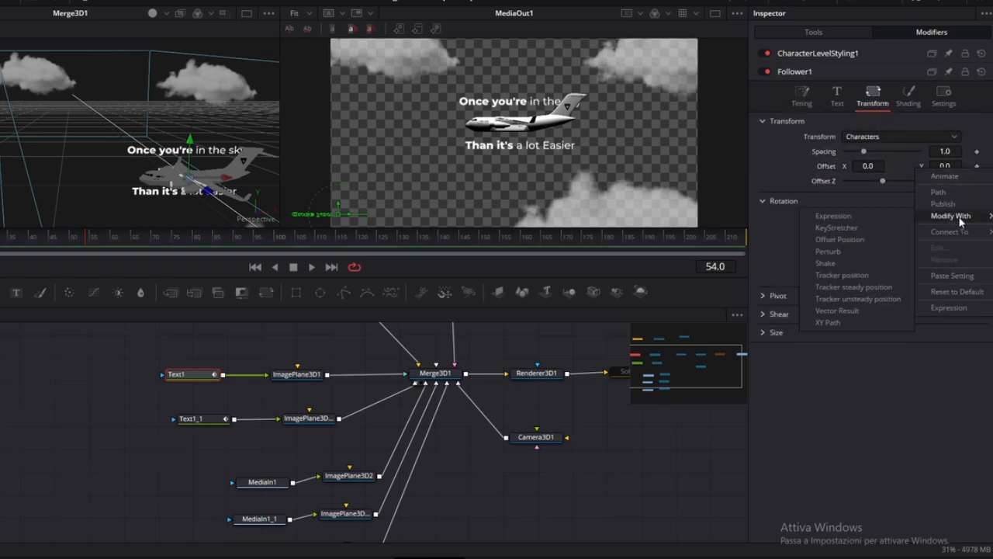
left_click(827, 322)
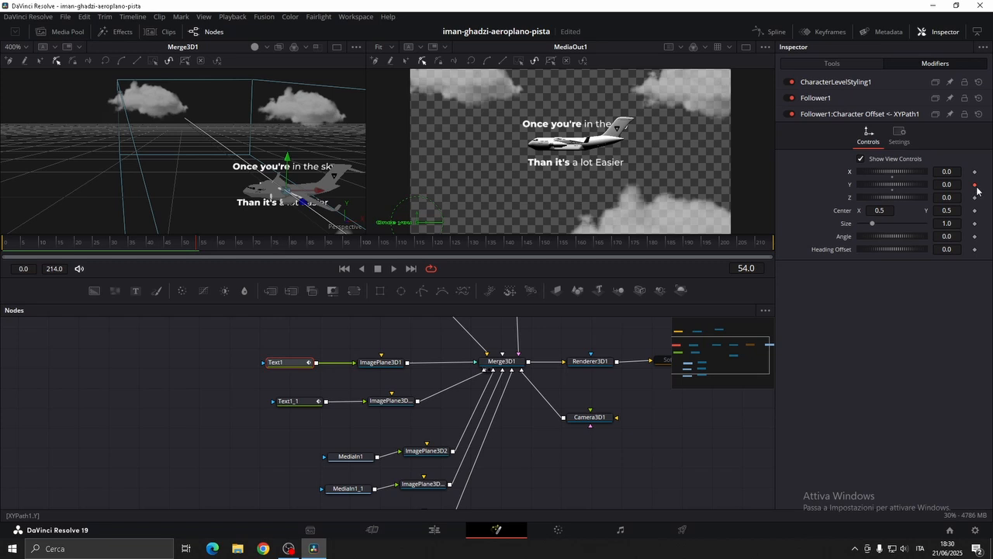
Keyframe the XYPath1 Y offset from 0.015 at frame 54 to 0.0 at about frame 80
left_click_drag(244, 246, 298, 249)
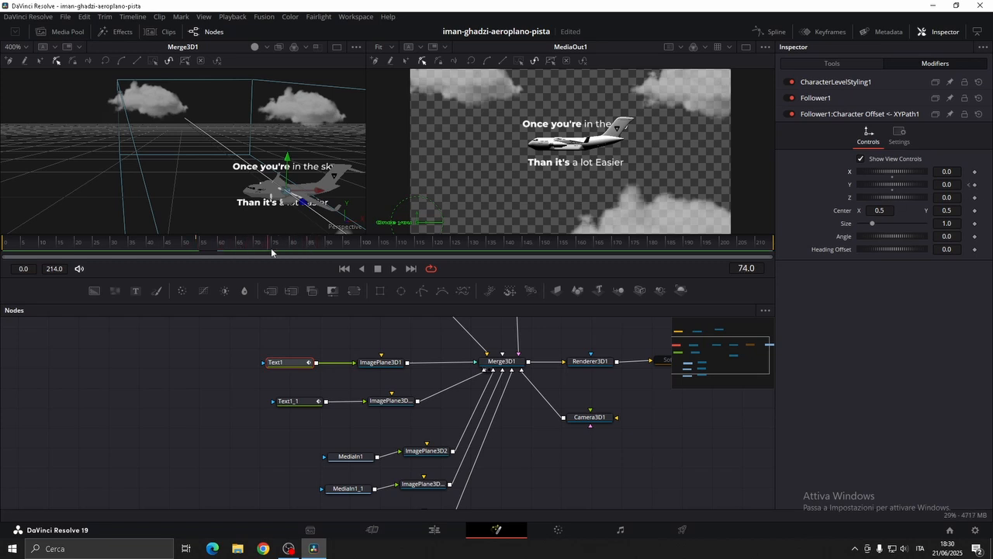
left_click(968, 184)
left_click_drag(951, 186, 962, 186)
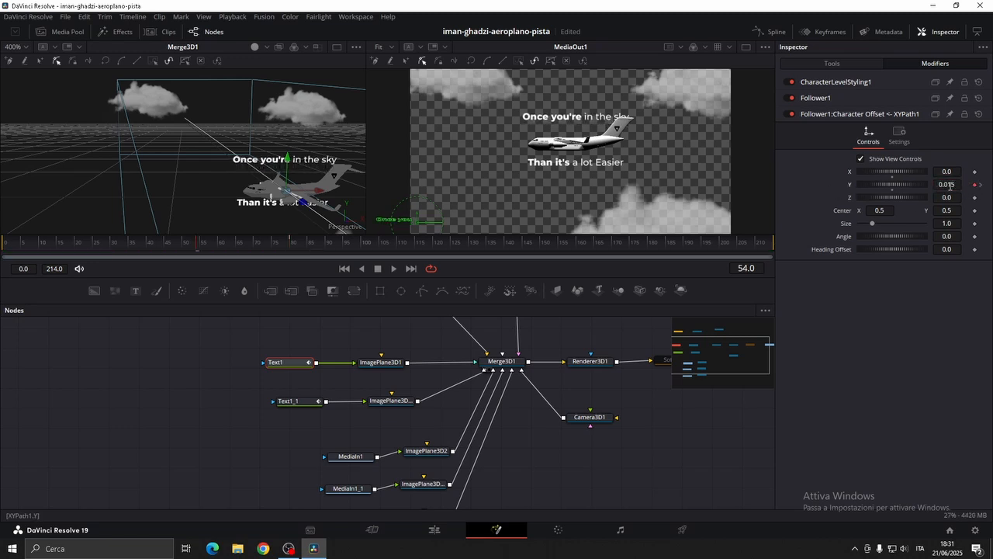
Keyframe Follower1's White Solid Fill opacity from 0.0 at frame 54 to 1.0 at about frame 80 and preview the reveal
left_click(858, 99)
left_click(917, 121)
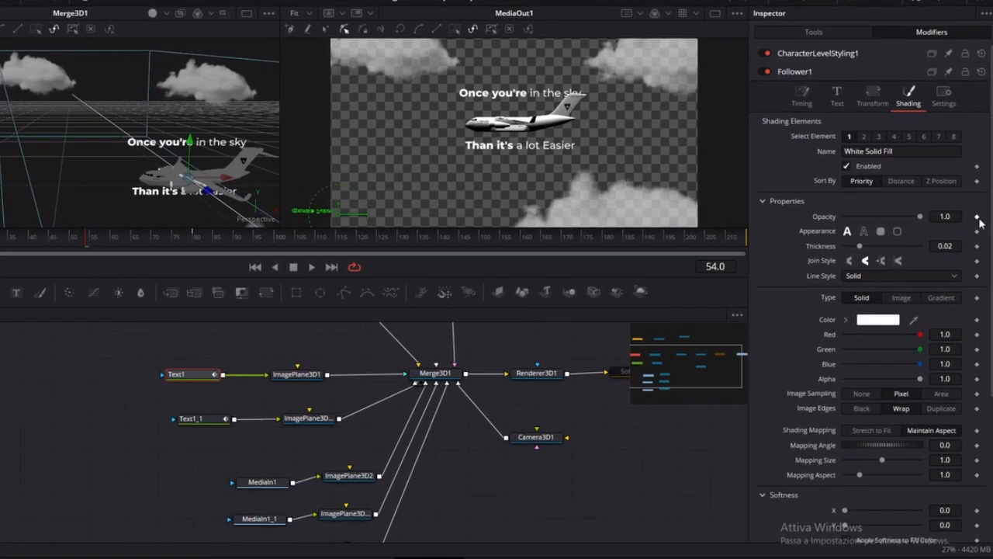
left_click(974, 223)
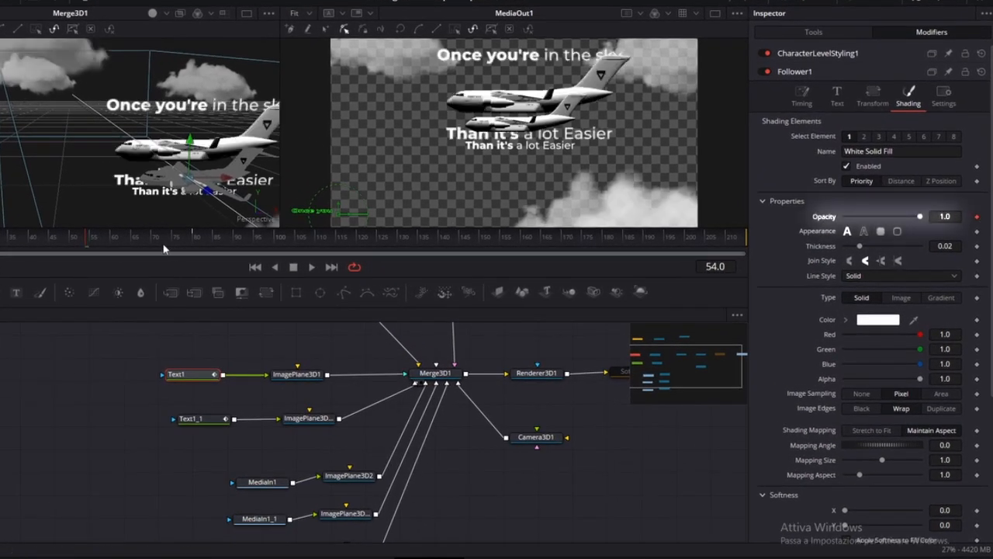
left_click(198, 245)
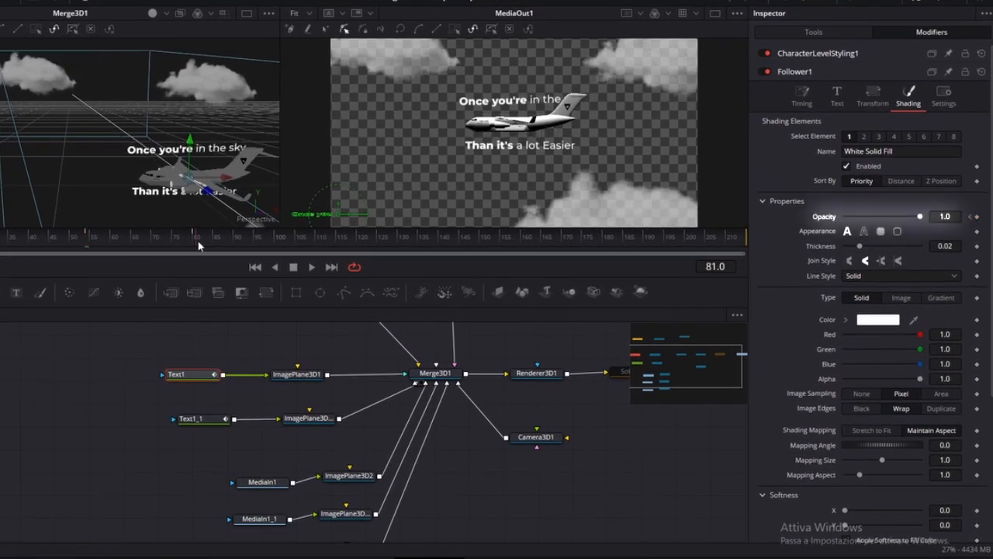
left_click(970, 217)
left_click_drag(920, 217, 665, 213)
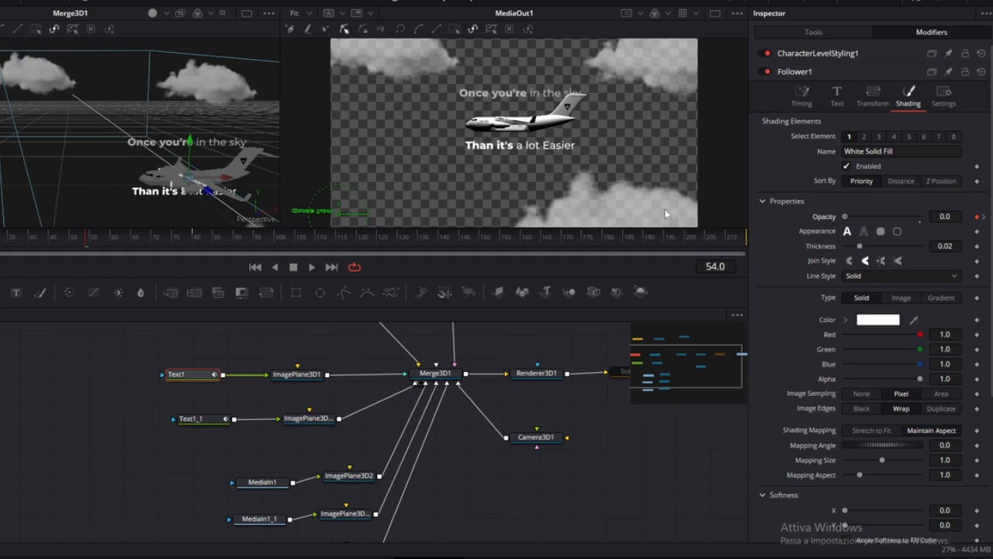
mouse_move(102, 239)
left_mouse_down()
mouse_move(177, 241)
mouse_move(93, 244)
left_mouse_up()
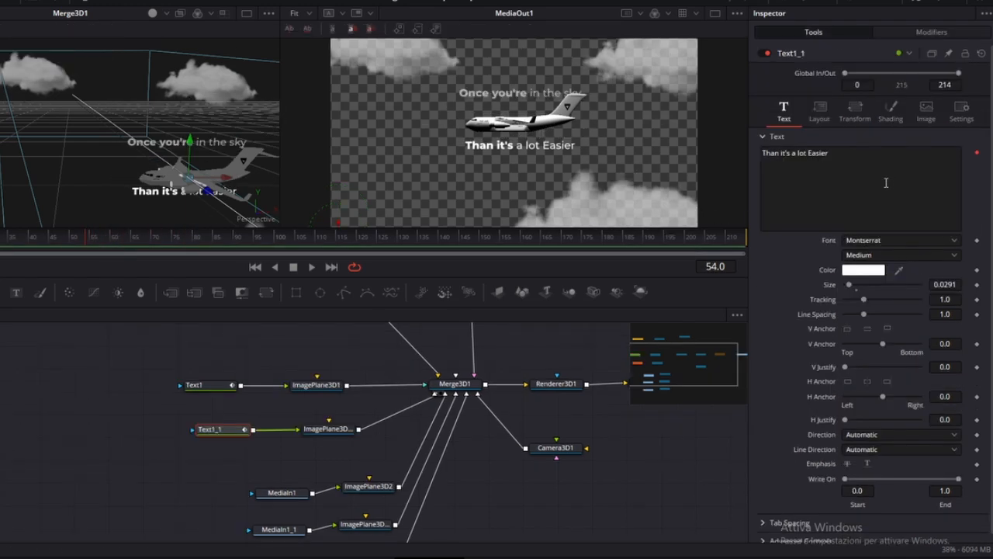
Add a Follower modifier to Text1_1's styled text and set its delay between characters to 0.5
left_click(931, 32)
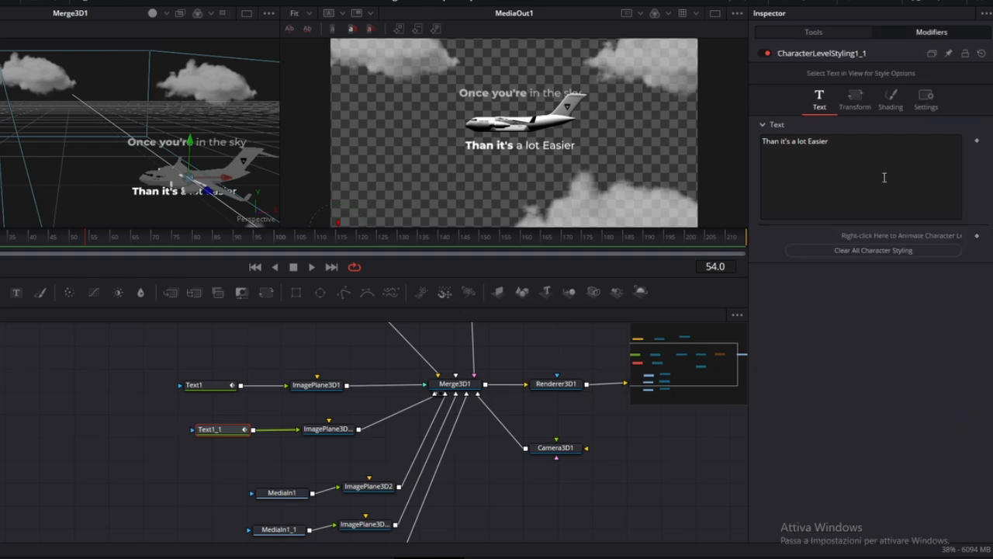
right_click(885, 228)
left_click(842, 261)
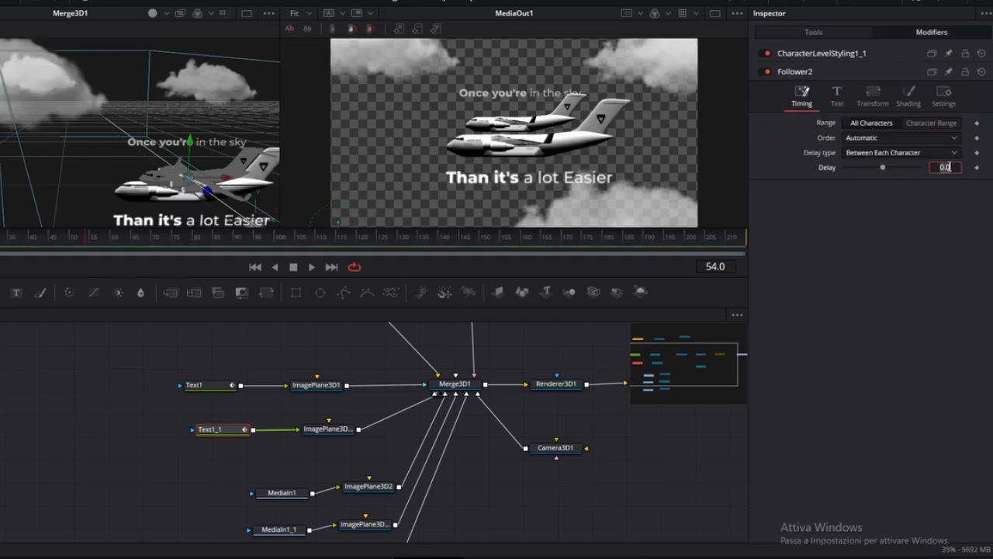
type("0.5")
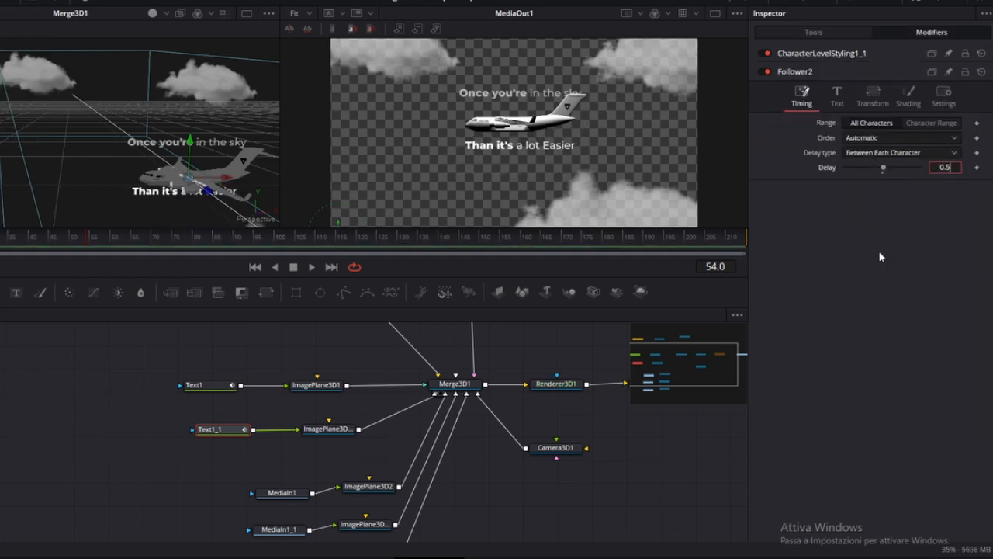
Modify the character offset in Text1_1's Follower2 transform with an XY Path
left_click(873, 77)
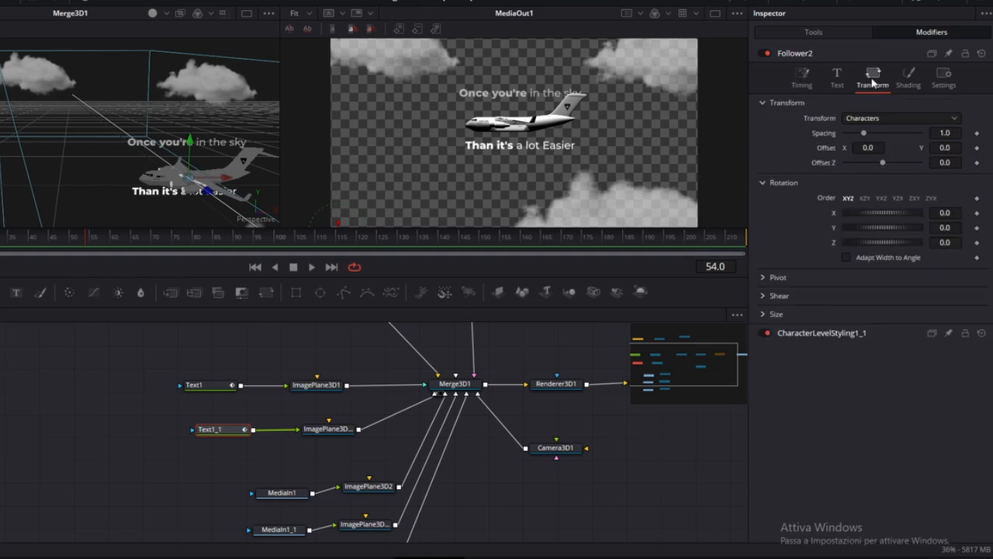
right_click(982, 149)
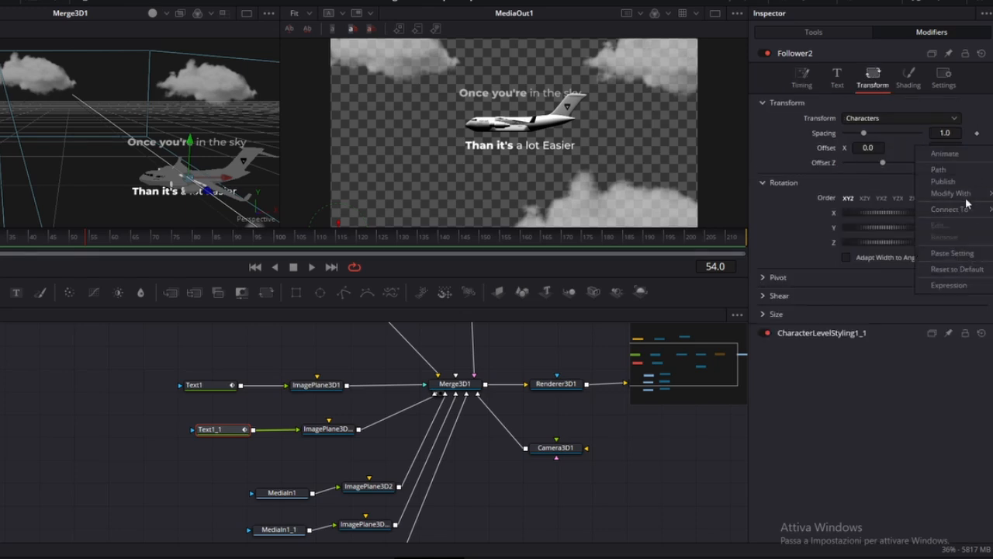
mouse_move(963, 195)
left_click(849, 300)
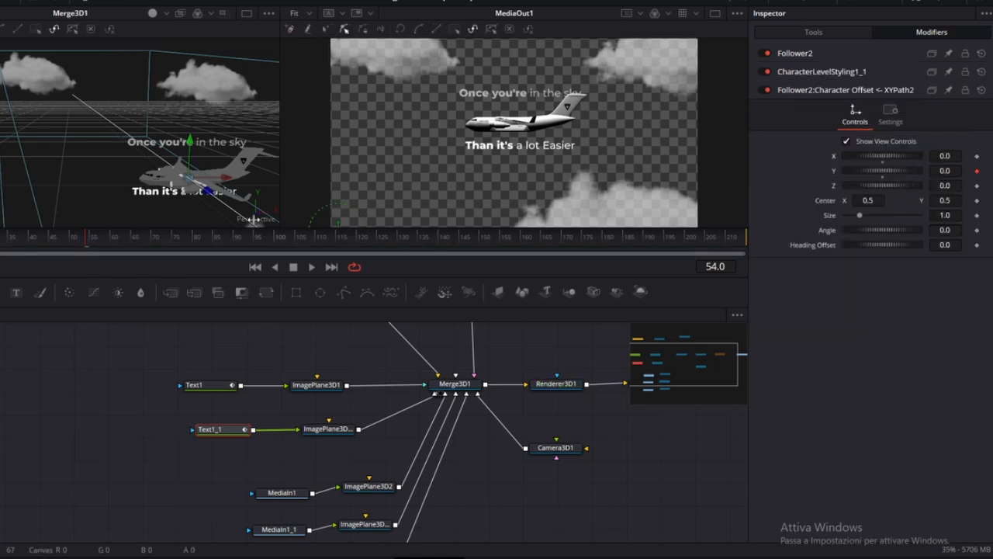
Keyframe the XYPath2 Y offset from 0.012 at frame 54 to 0.0 at about frame 70
left_click(151, 245)
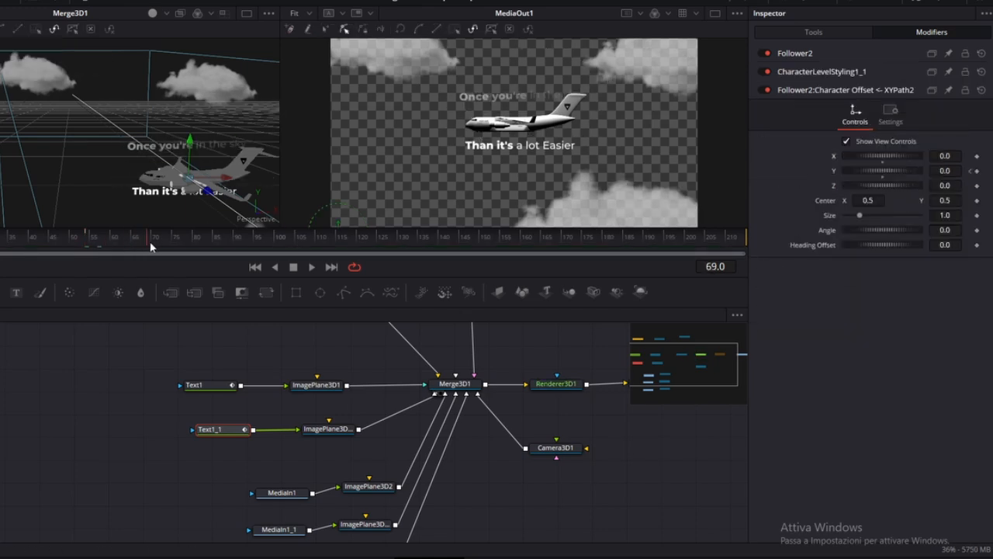
left_click(970, 171)
left_click_drag(946, 170, 955, 170)
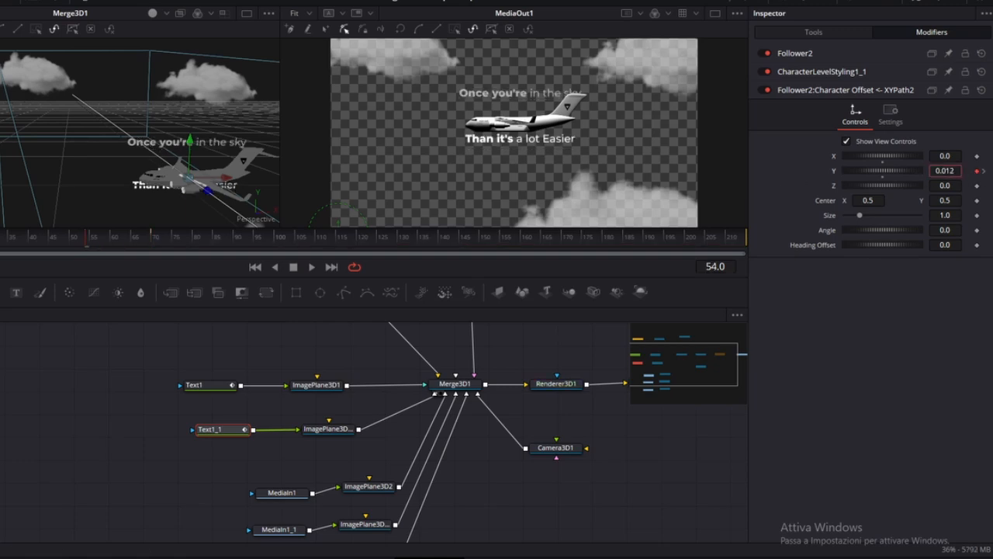
Keyframe Follower2's White Solid Fill opacity from 0.0 at frame 54 to 1.0 at frame 70 and preview the reveal
left_click(837, 61)
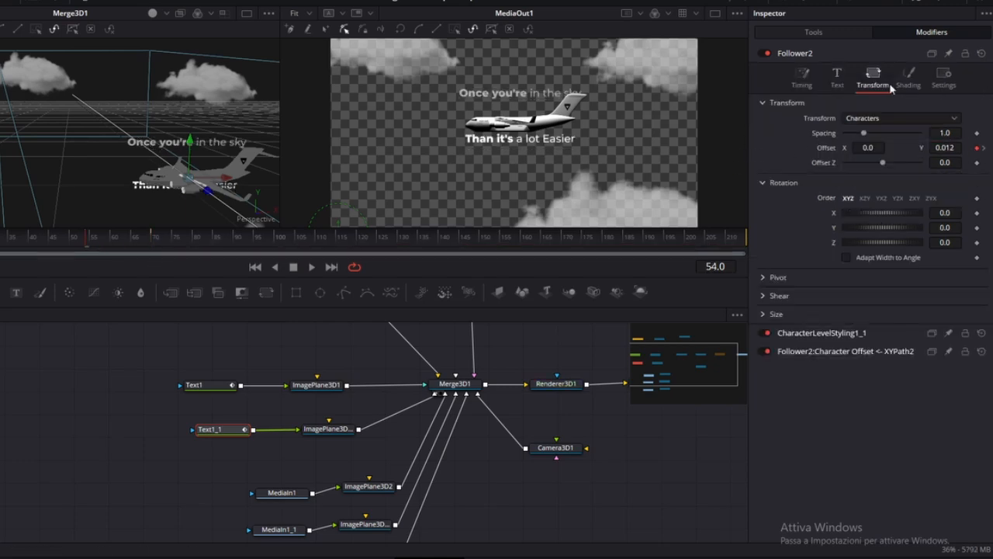
left_click(906, 78)
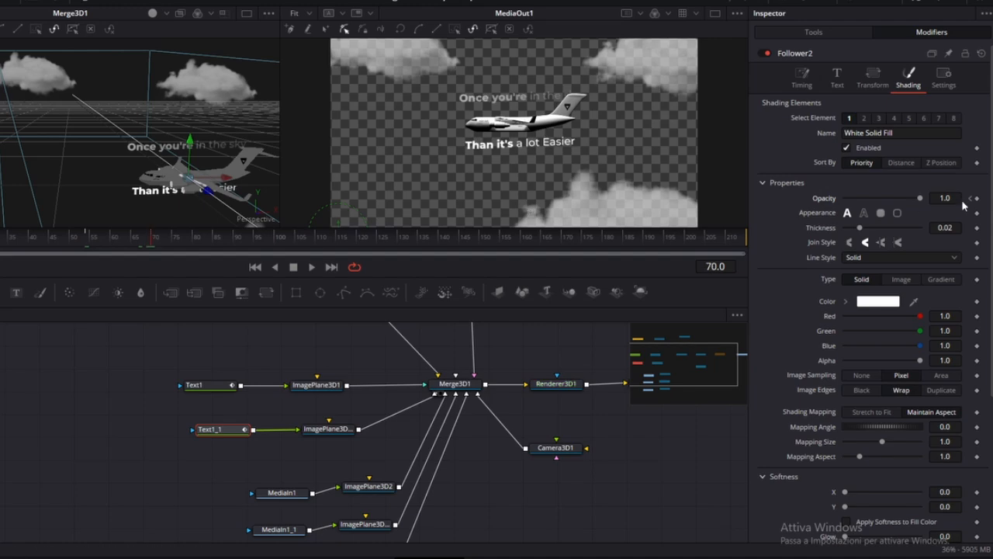
left_click(971, 198)
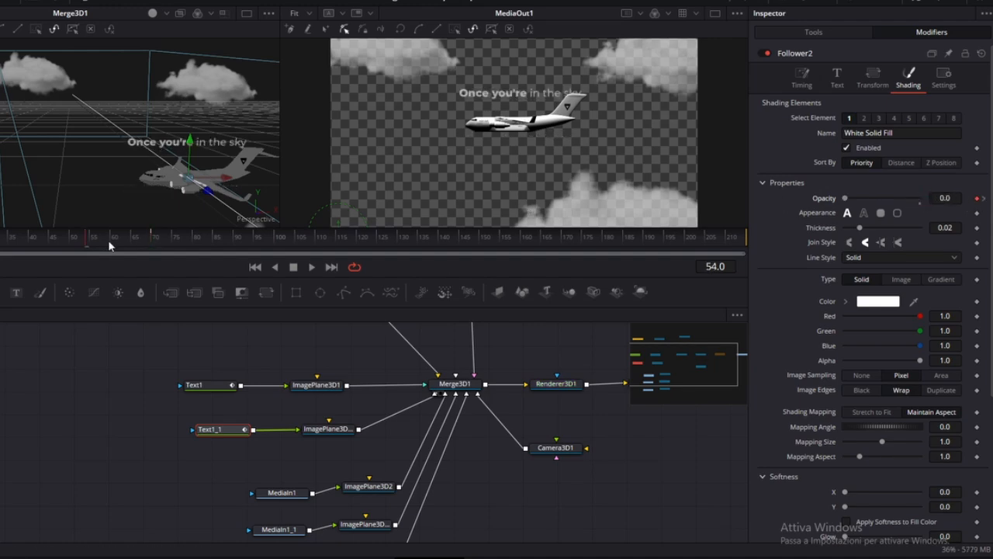
left_click_drag(109, 246, 135, 239)
Keyframe Camera3D1's translation and target on all axes at frame 0, with translation X set to 0.388
middle_click_drag(564, 453, 429, 431)
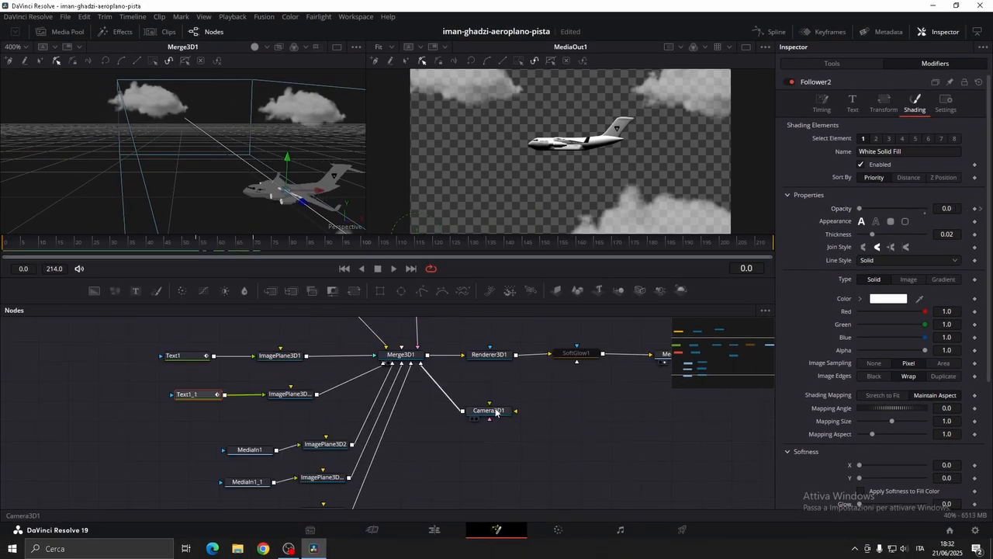
left_click(430, 432)
left_click(872, 78)
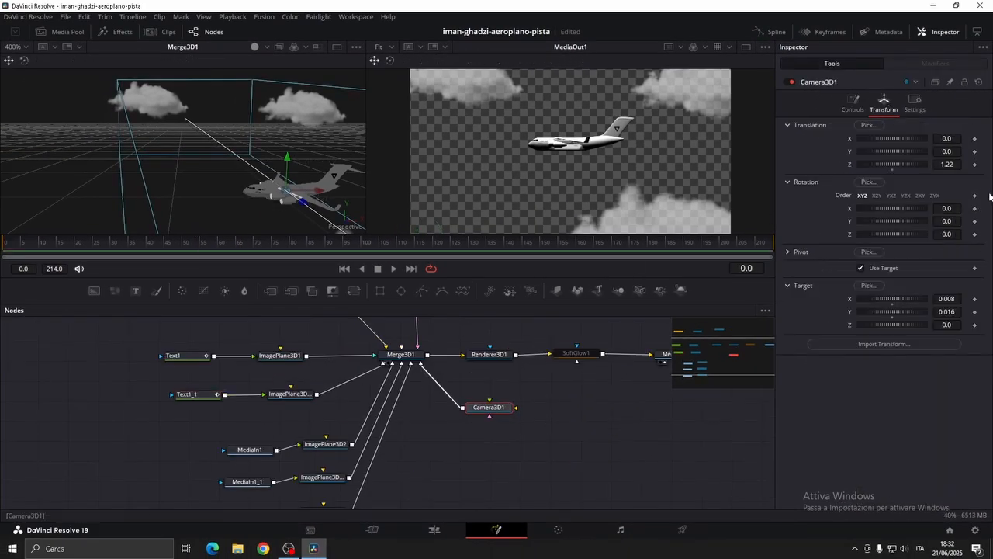
left_click(975, 325)
left_click(975, 312)
left_click(975, 298)
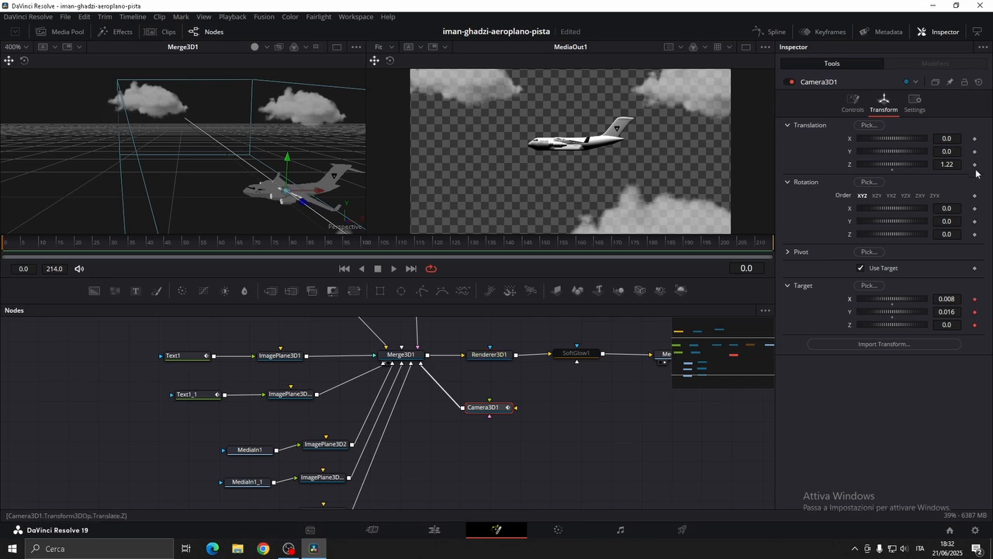
left_click(975, 164)
left_click(974, 152)
left_click(973, 139)
left_click_drag(946, 138, 979, 138)
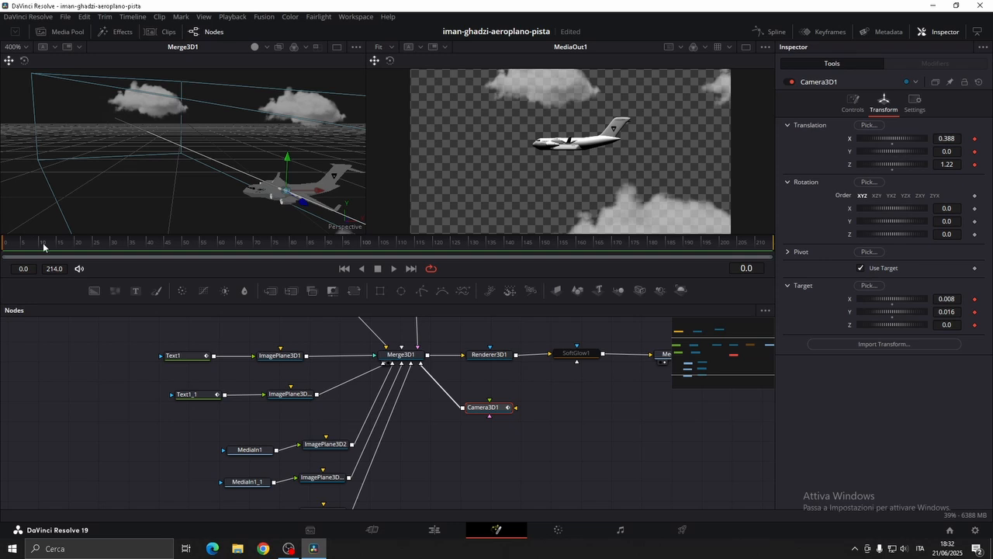
Set Camera3D1's translation to X -0.412 and Z 0.84 at frame 214 and preview the camera move
left_click_drag(289, 241, 772, 241)
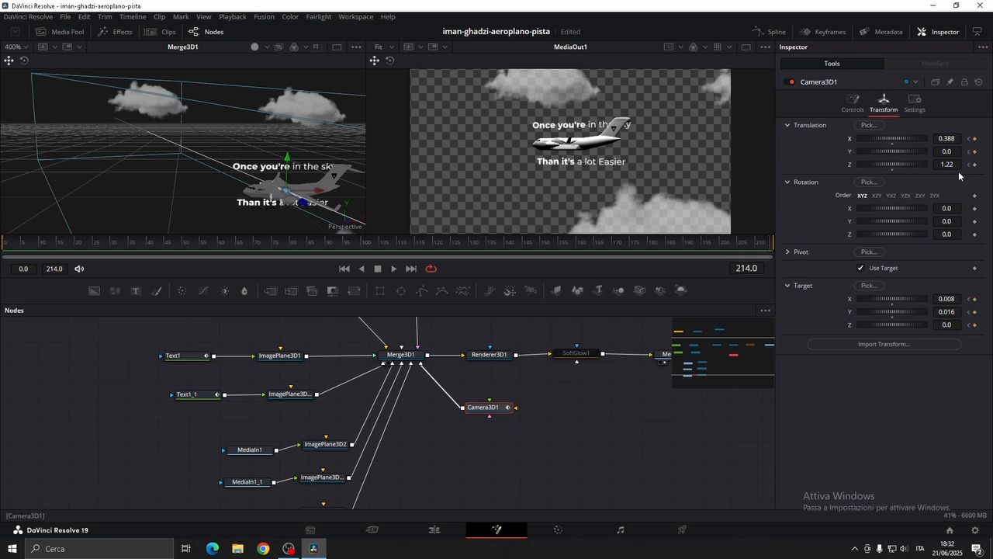
left_click_drag(954, 138, 883, 138)
left_click_drag(947, 163, 940, 138)
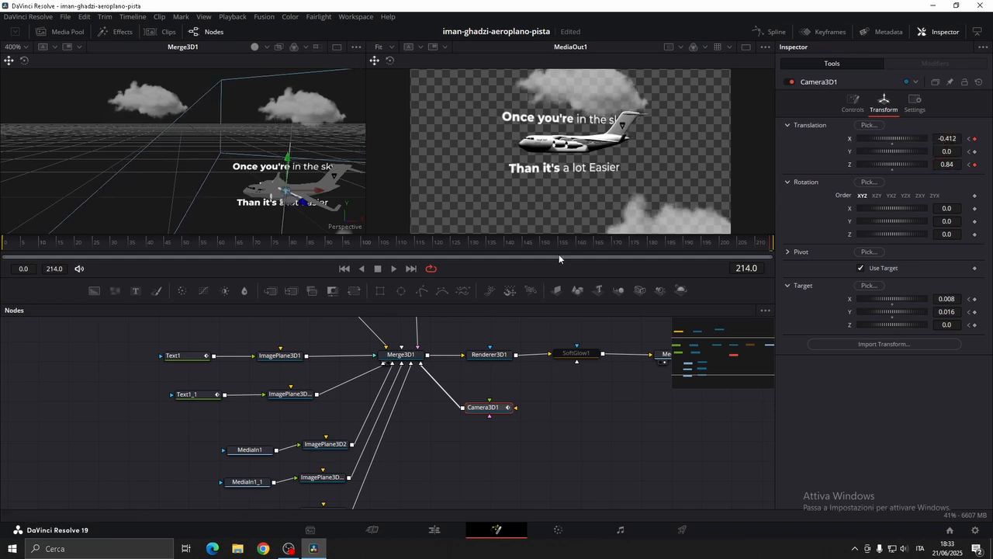
left_click_drag(435, 242, 117, 273)
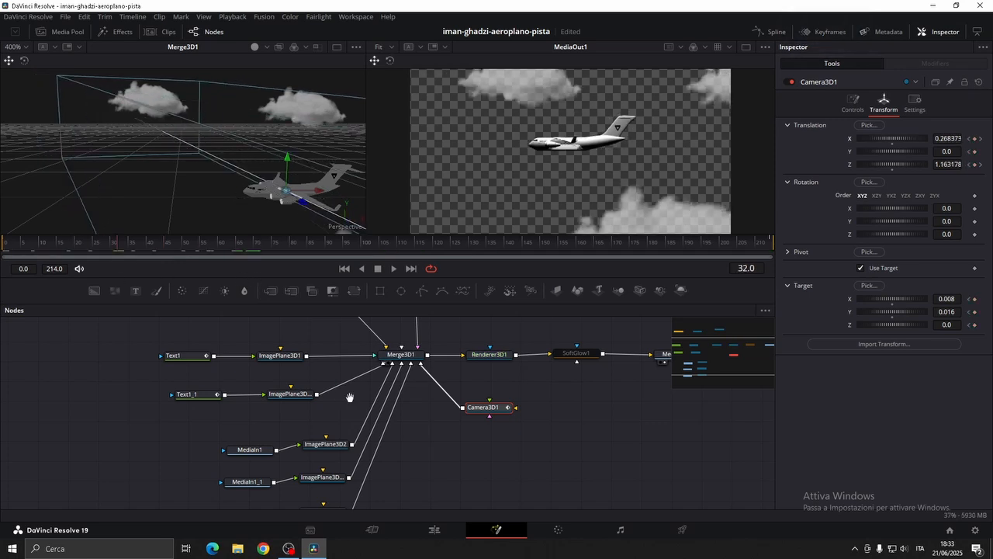
Display Text1 and Text1_1 in the Keyframes editor, fit their tracks to the view and expand them
middle_click_drag(350, 397, 422, 416)
left_click(259, 375)
left_click(280, 416, "ctrl")
left_click(829, 31)
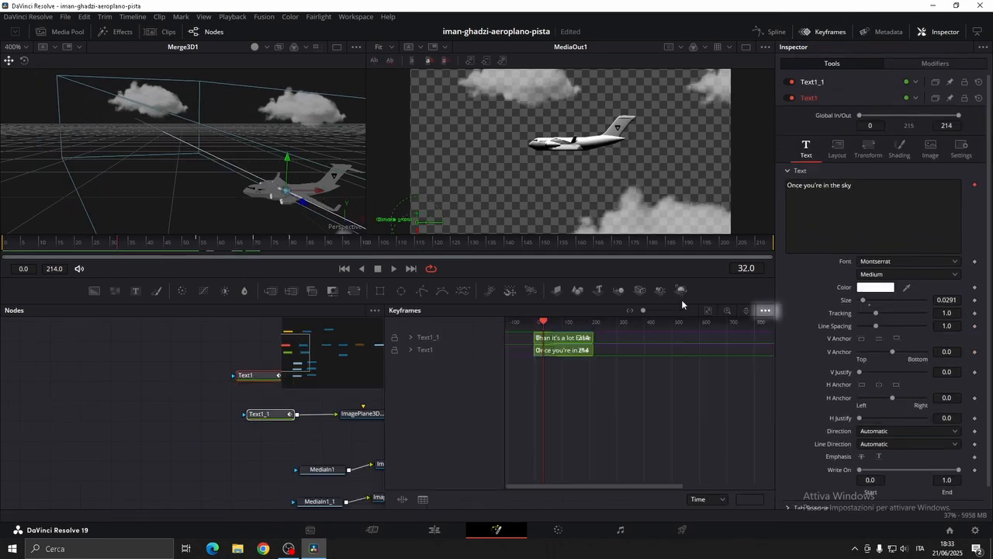
left_click(764, 310)
left_click(725, 323)
left_click(766, 311)
left_click(716, 323)
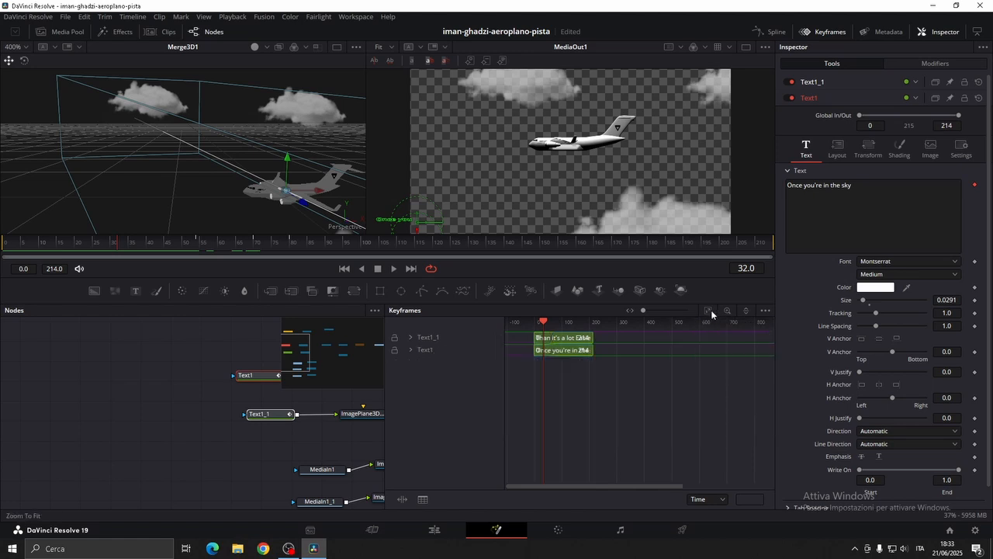
left_click(710, 310)
left_click(410, 337)
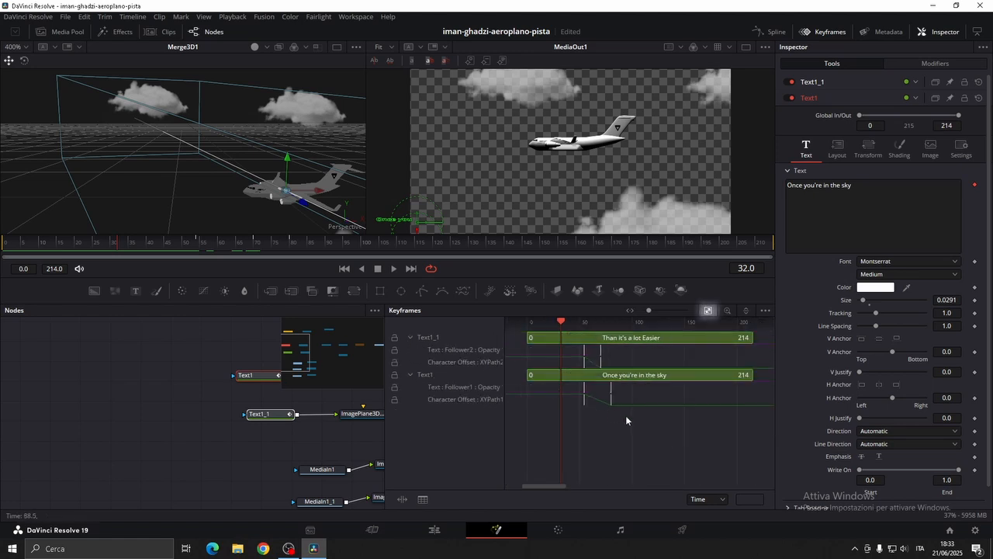
Shift Text1's opacity and character offset keyframes to start at frame 20 and preview the caption timing
left_click_drag(561, 326, 550, 326)
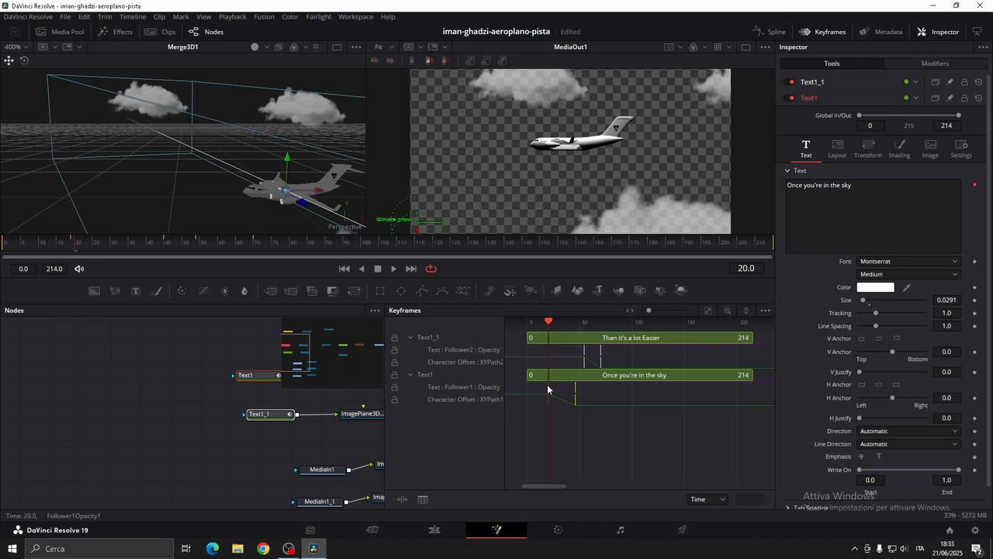
left_click_drag(91, 244, 235, 252)
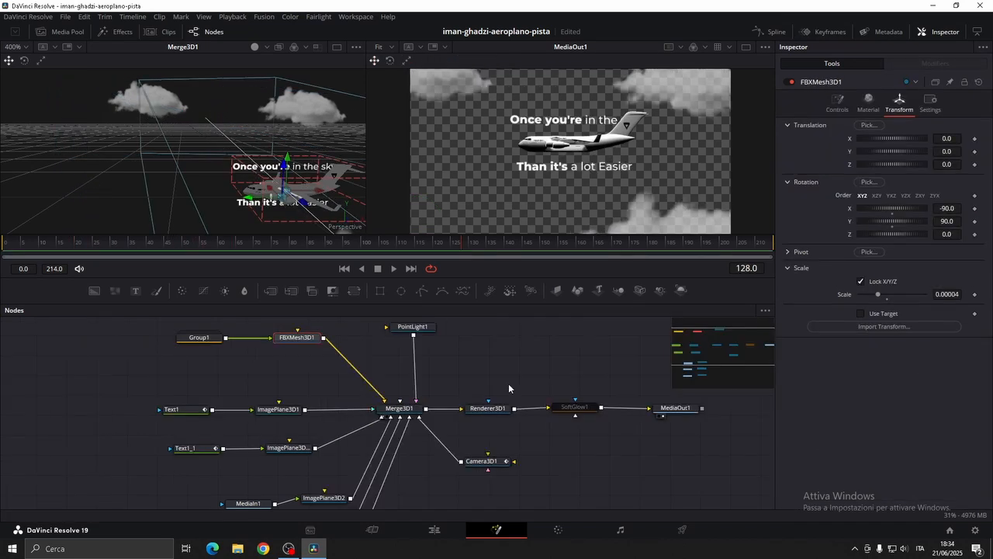
scroll(508, 383, "up", 2)
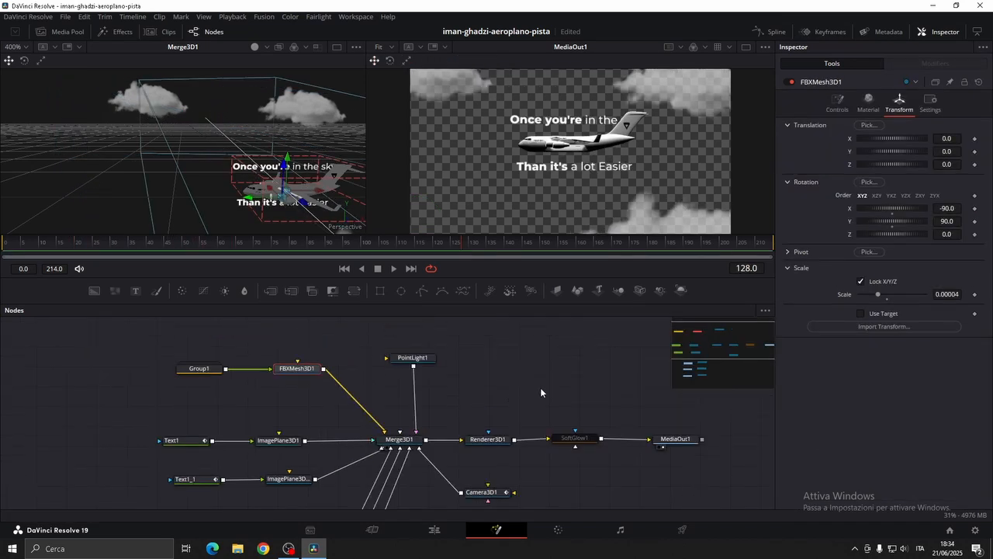